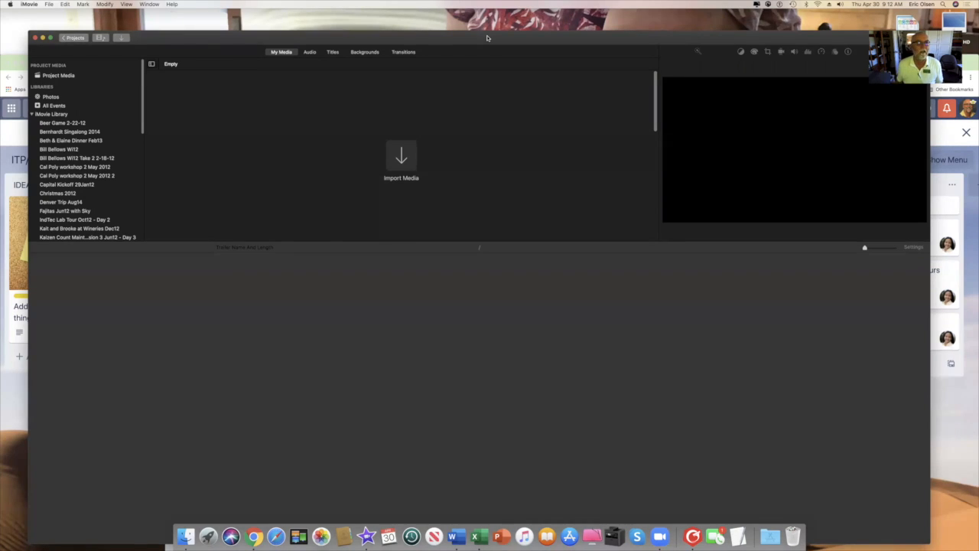
Leave the project editor and go back to the Projects browser.
left_click(75, 38)
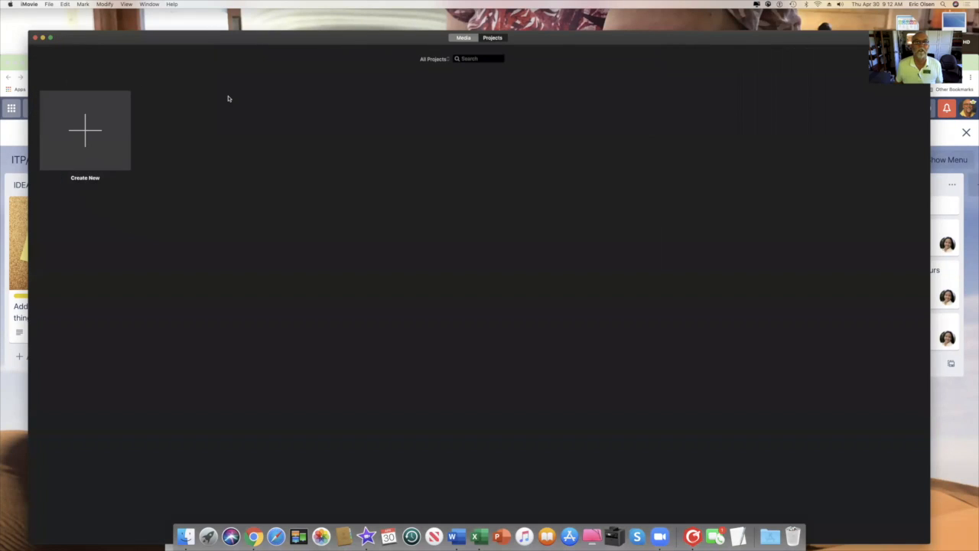
Check the Open Library options without choosing one, then close the iMovie window.
left_click(50, 4)
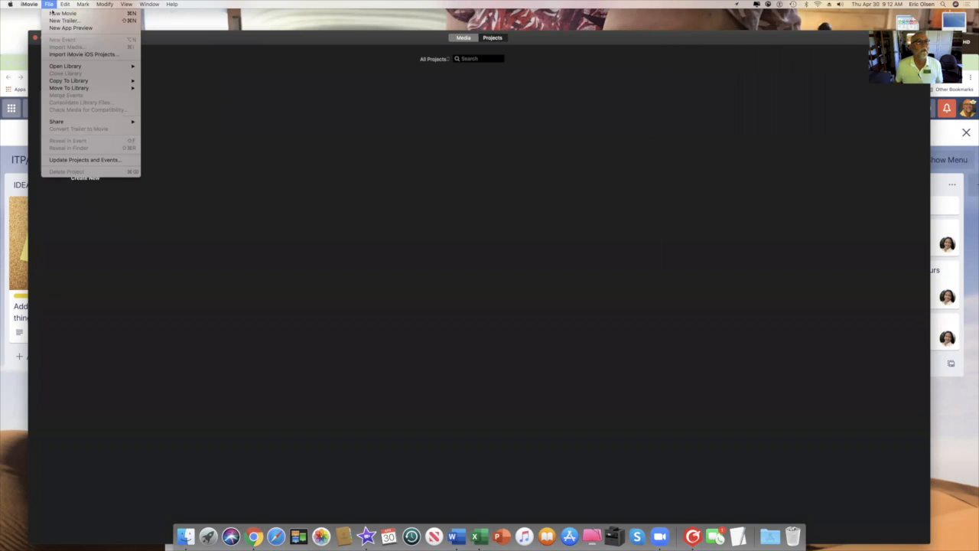
mouse_move(80, 68)
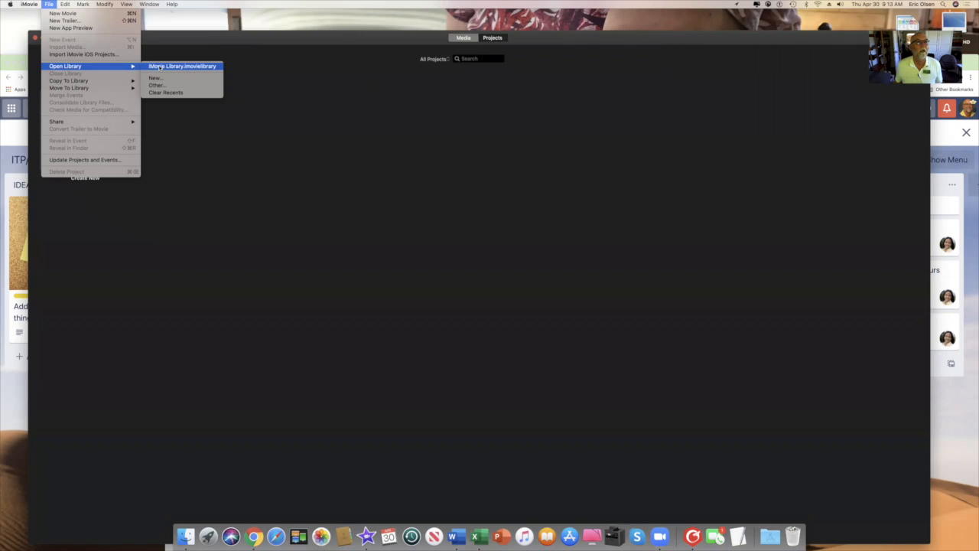
left_click(158, 67)
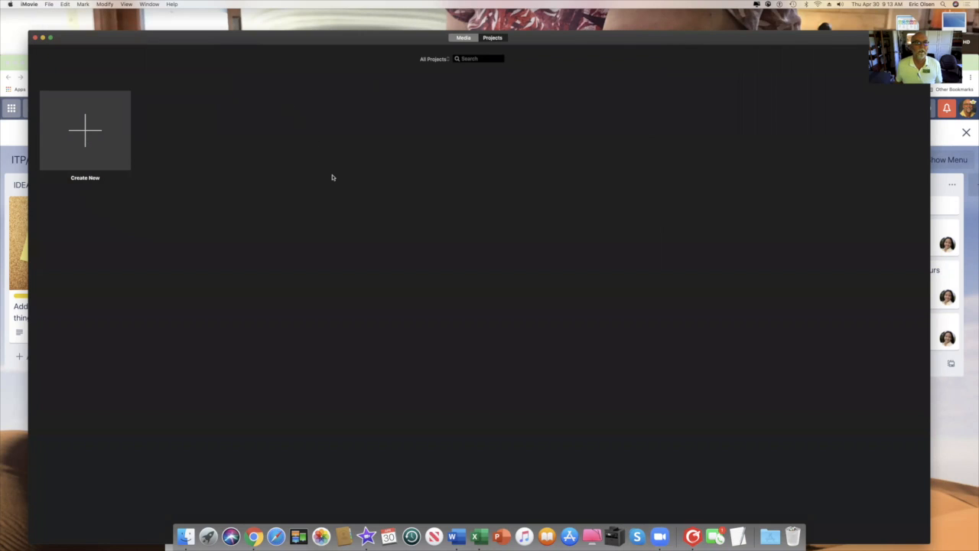
left_click(49, 5)
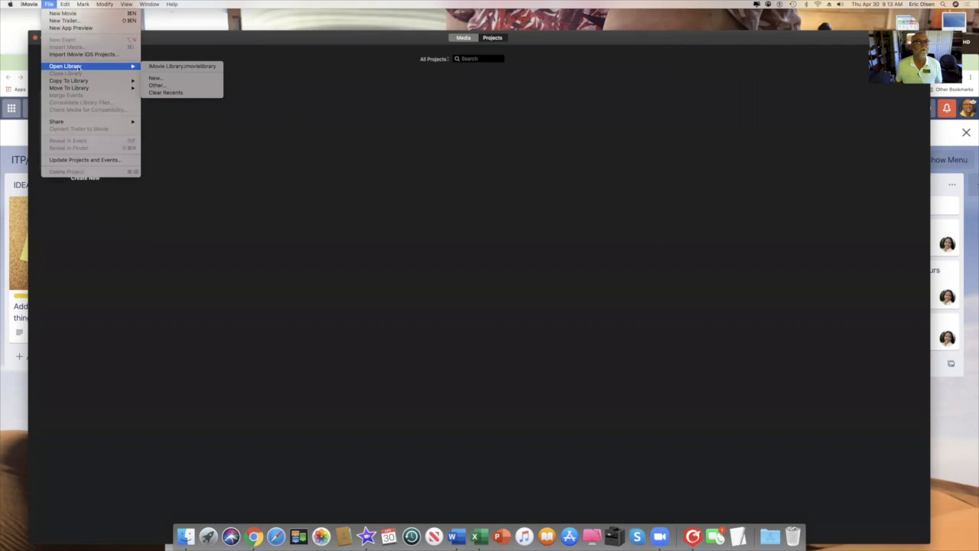
left_click(308, 153)
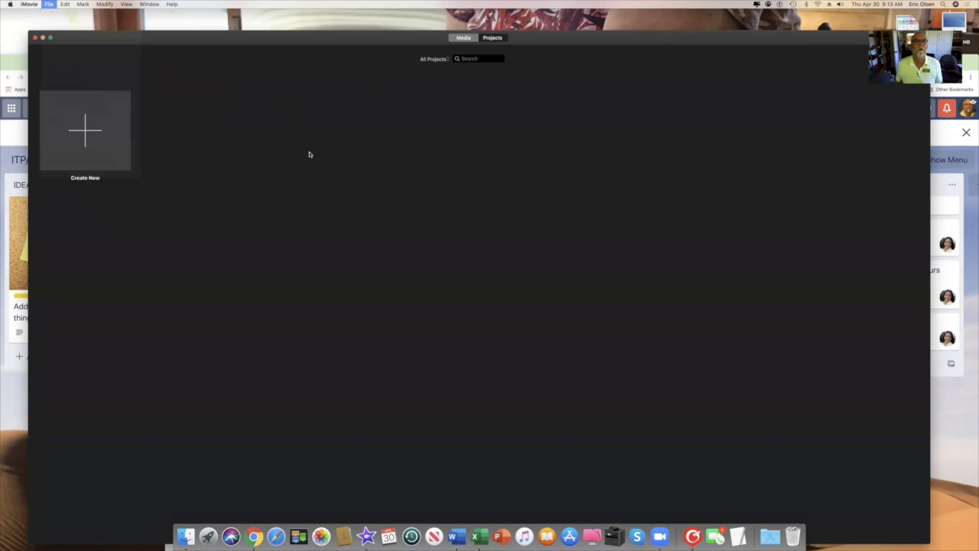
left_click(35, 38)
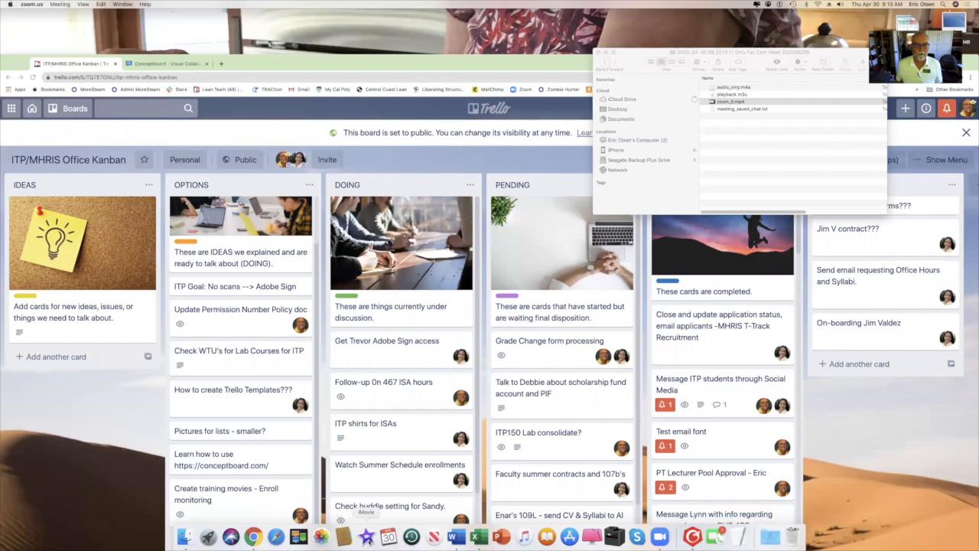
Relaunch iMovie from the Dock.
left_click(367, 536)
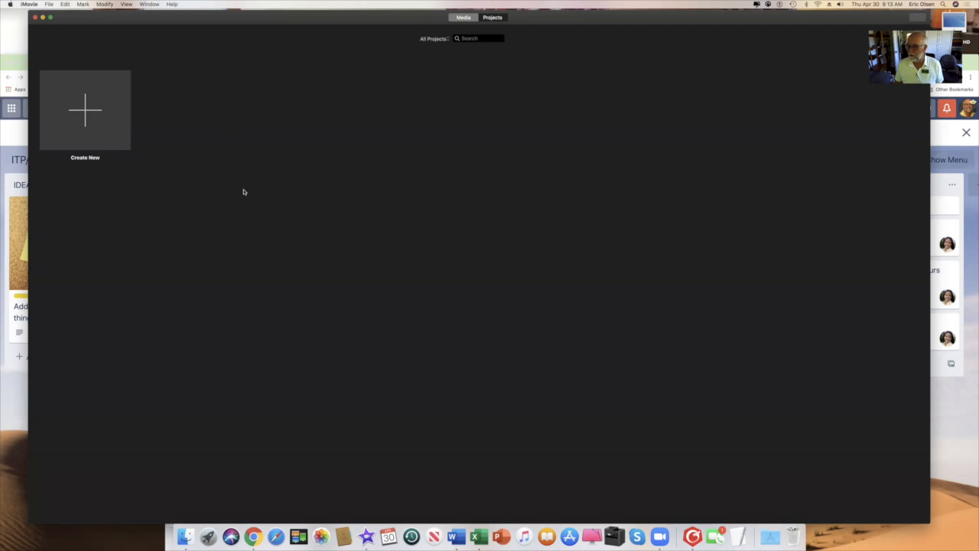
Open the iMovie Library EO Work library.
left_click(49, 5)
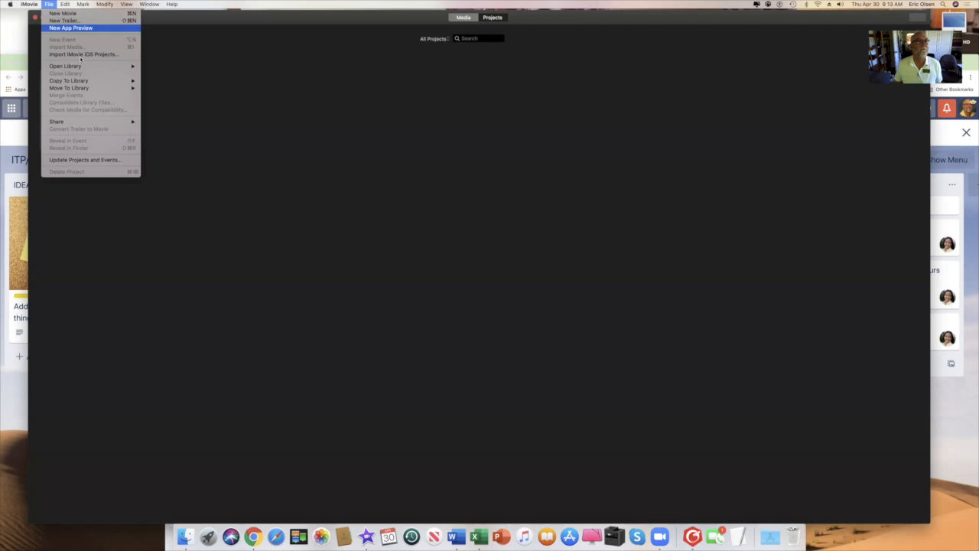
mouse_move(82, 67)
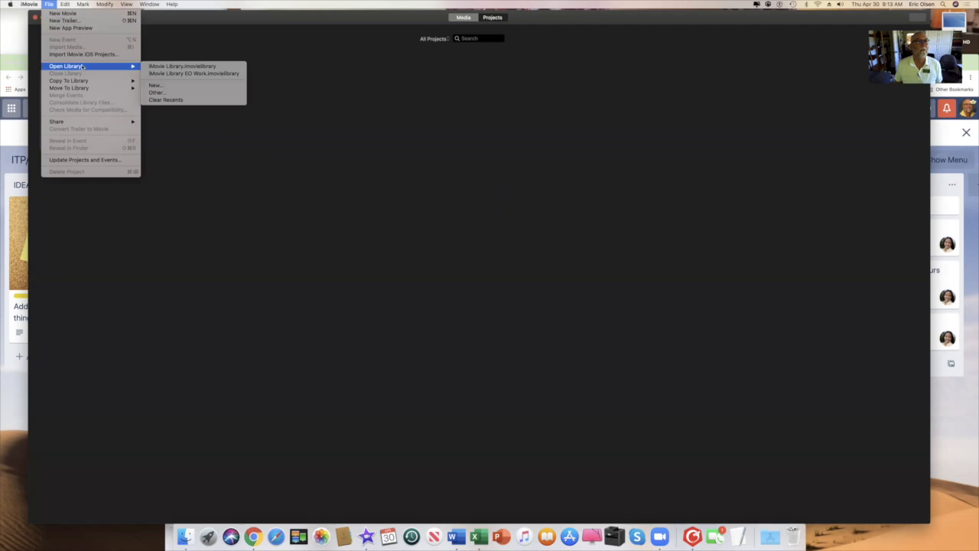
left_click(168, 73)
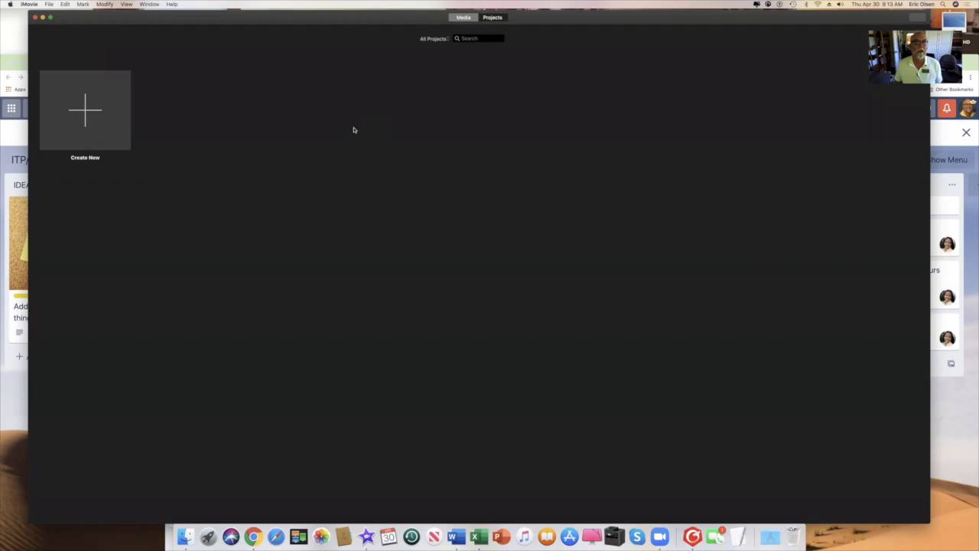
Create a new movie project, My Movie 3, in the EO Work library.
left_click(95, 113)
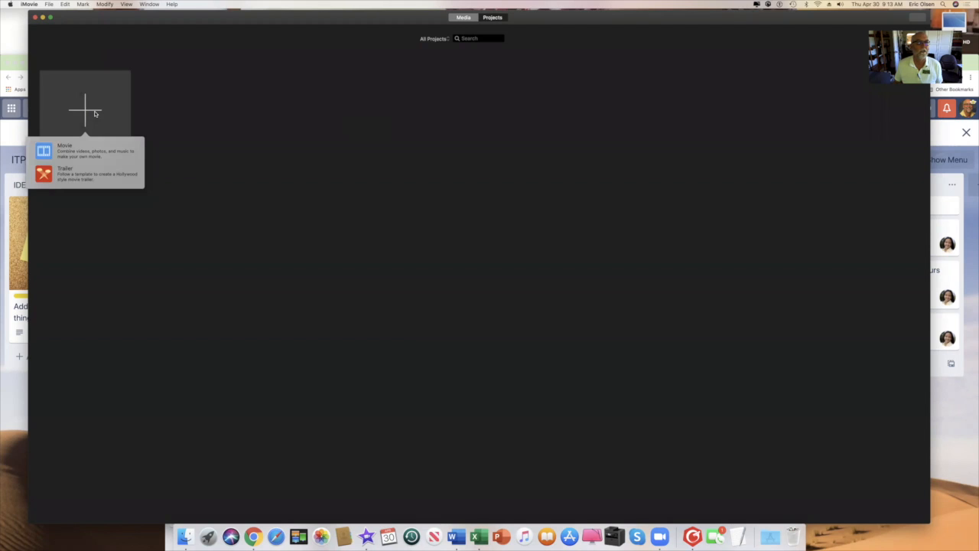
left_click(71, 157)
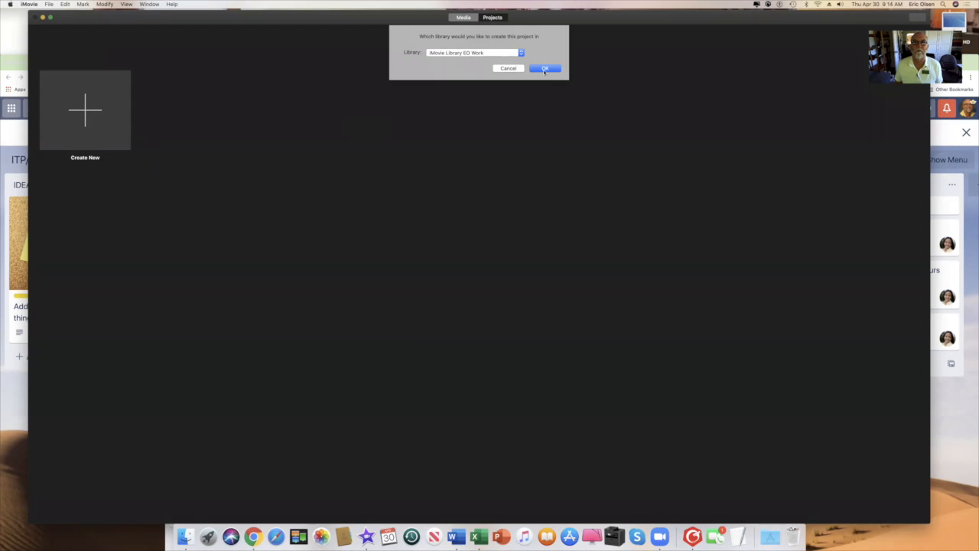
left_click(545, 69)
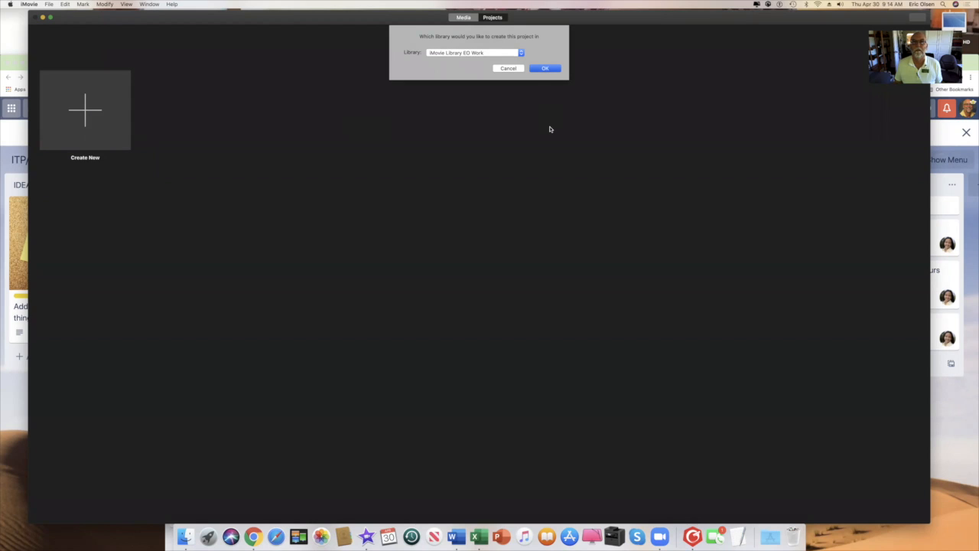
key("Return")
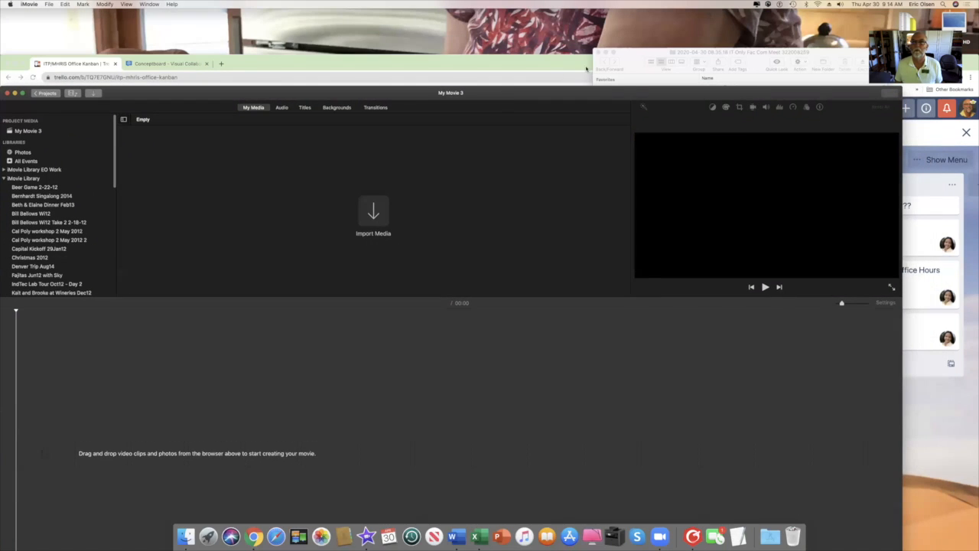
left_click(606, 76)
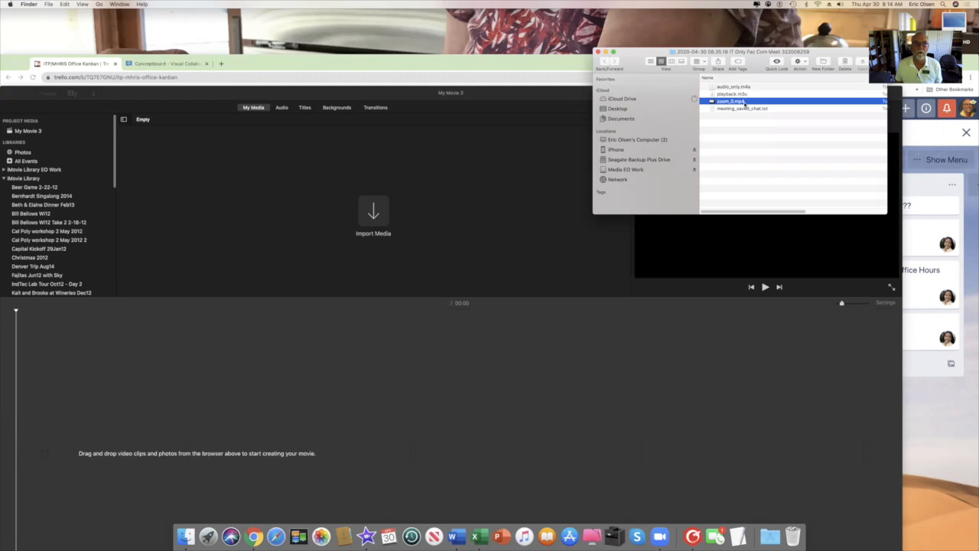
left_click_drag(744, 104, 389, 208)
left_click_drag(737, 104, 382, 211)
left_click(373, 217)
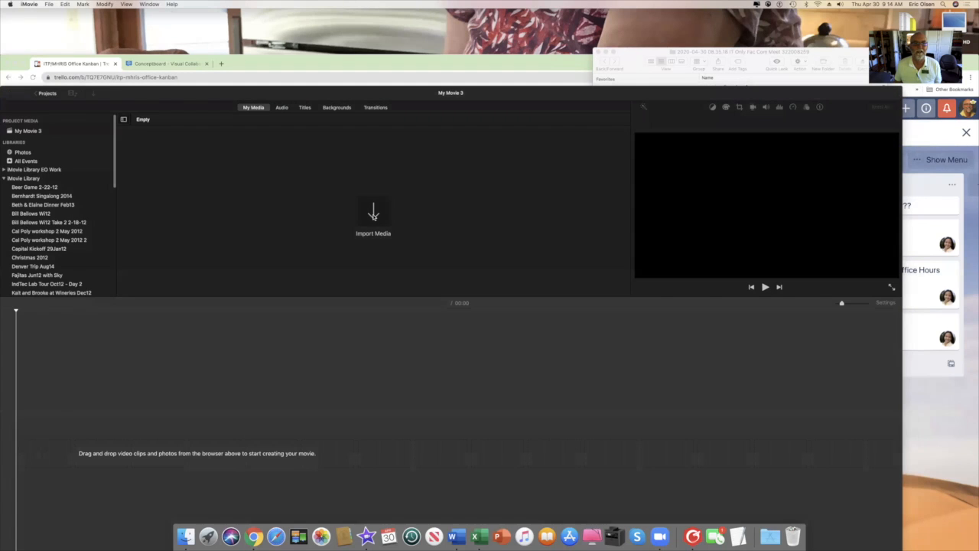
Import zoom_0.mp4 from the Zoom recordings folder, allowing Documents folder access.
left_click(374, 216)
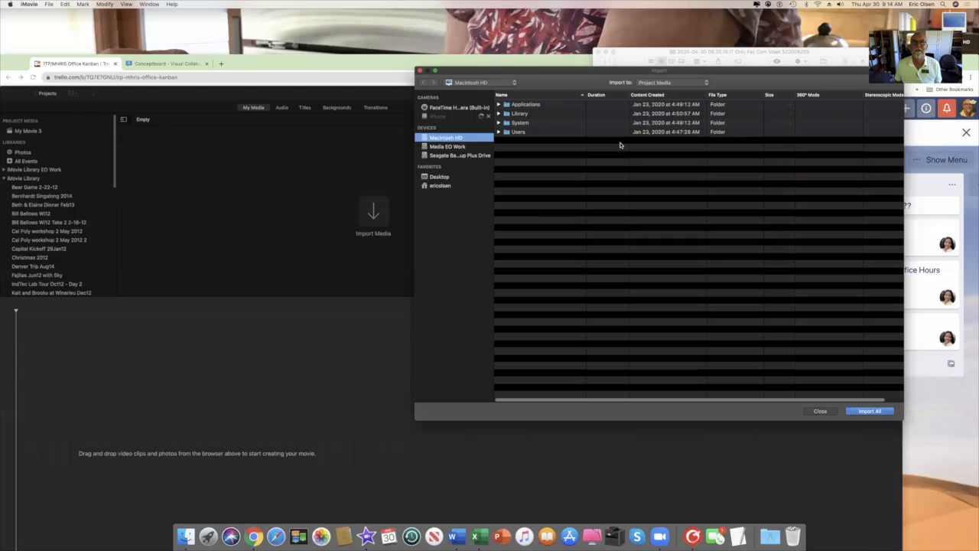
left_click_drag(580, 67, 341, 62)
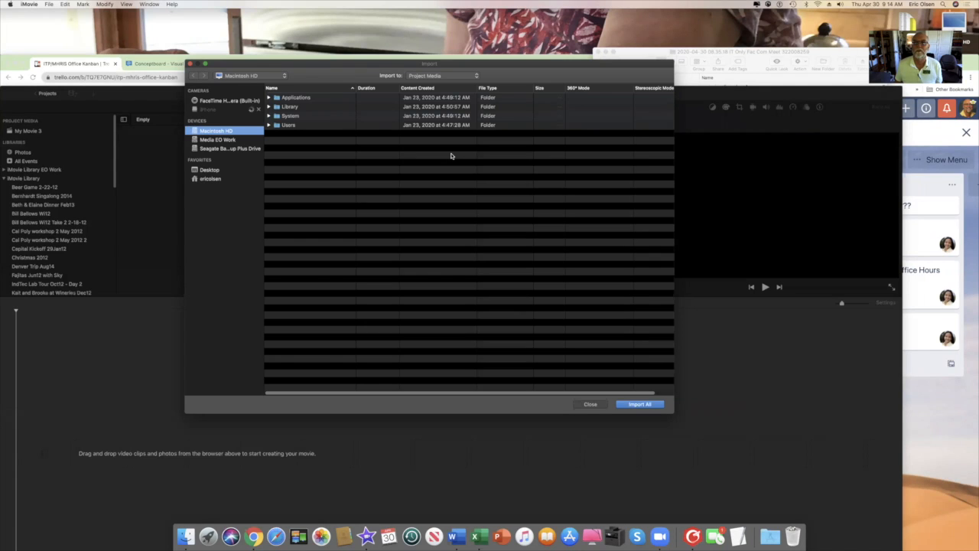
left_click(642, 52)
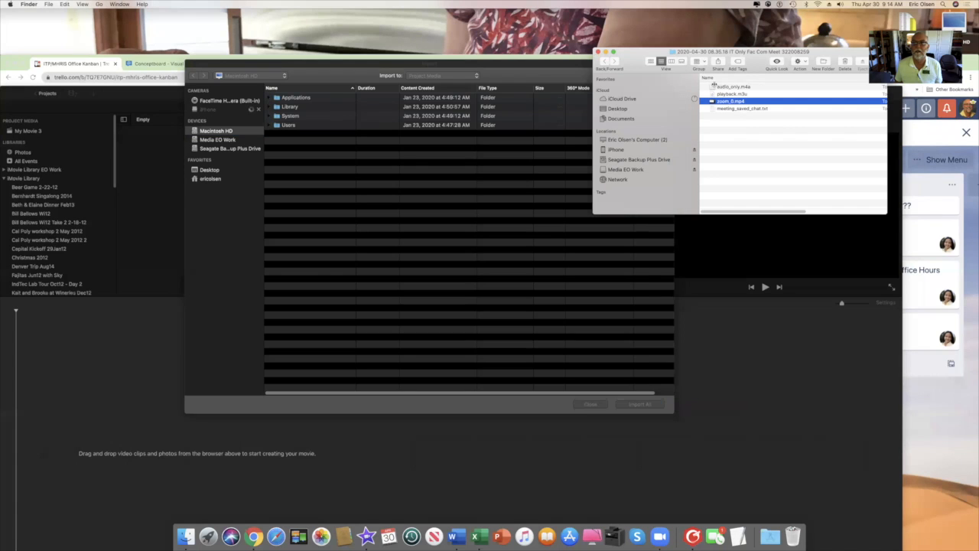
left_click_drag(726, 102, 418, 219)
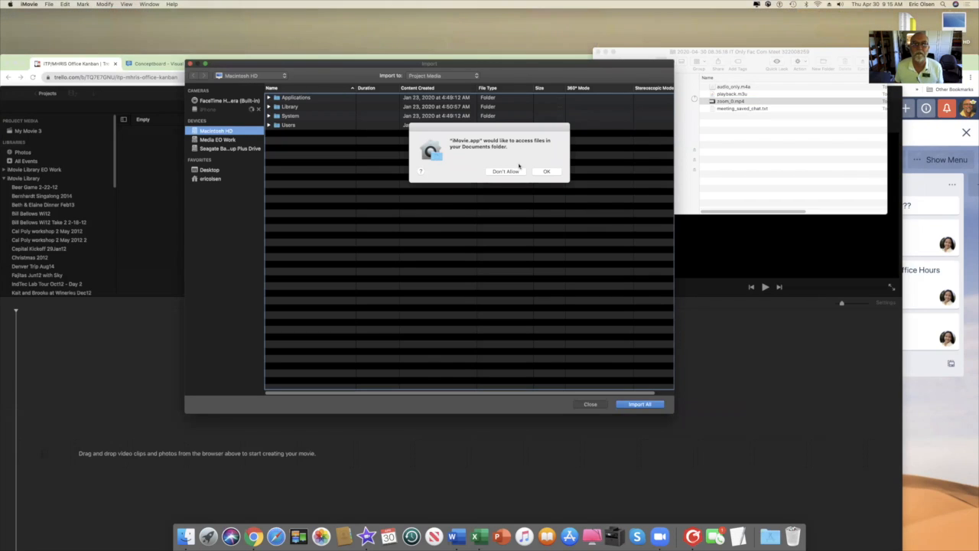
left_click(546, 171)
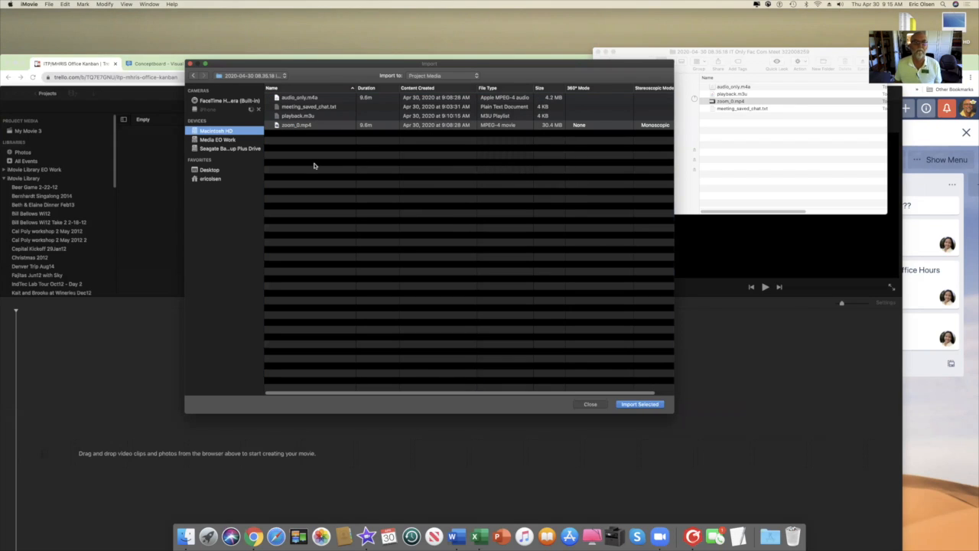
left_click(299, 125)
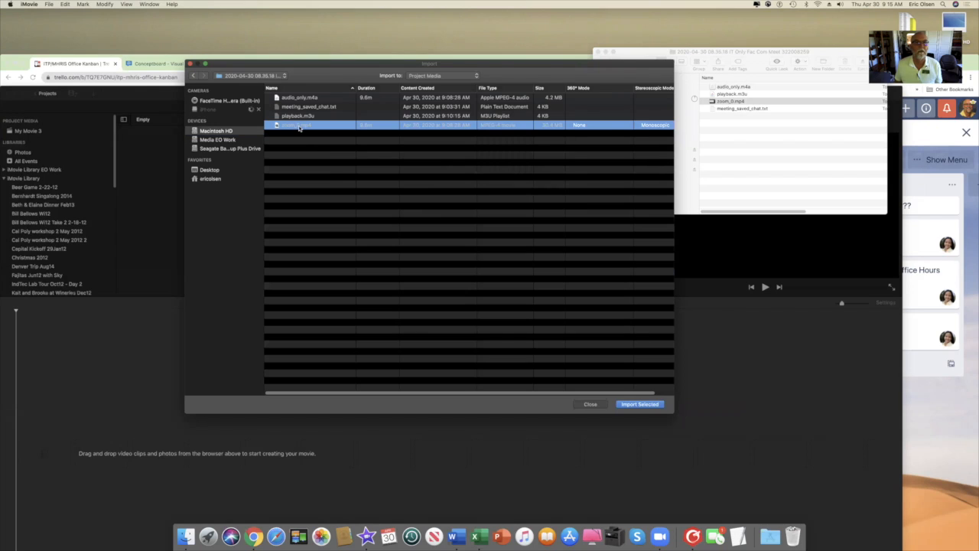
left_click(640, 404)
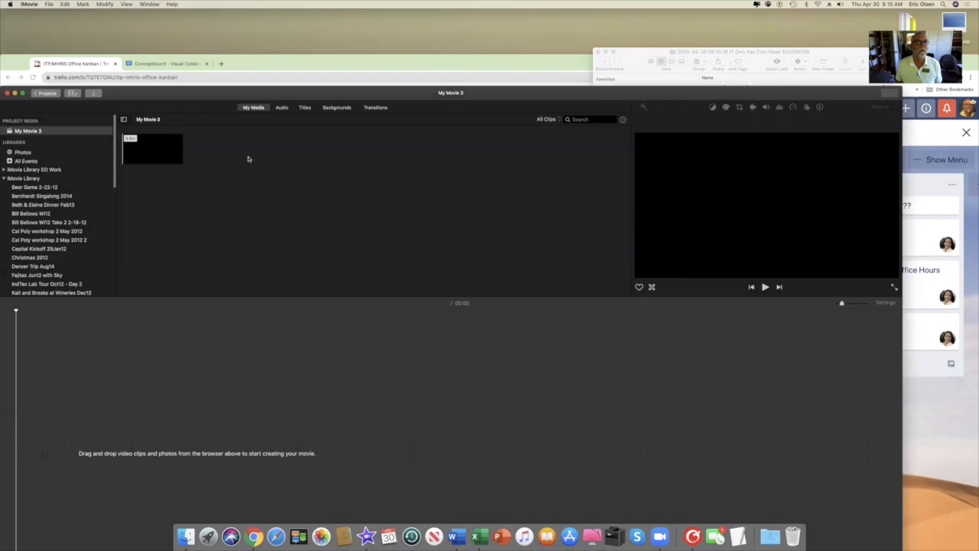
Put the zoom_0.mp4 clip on the timeline, zoom it to fill the track, and play the 09:40 movie.
left_click(145, 151)
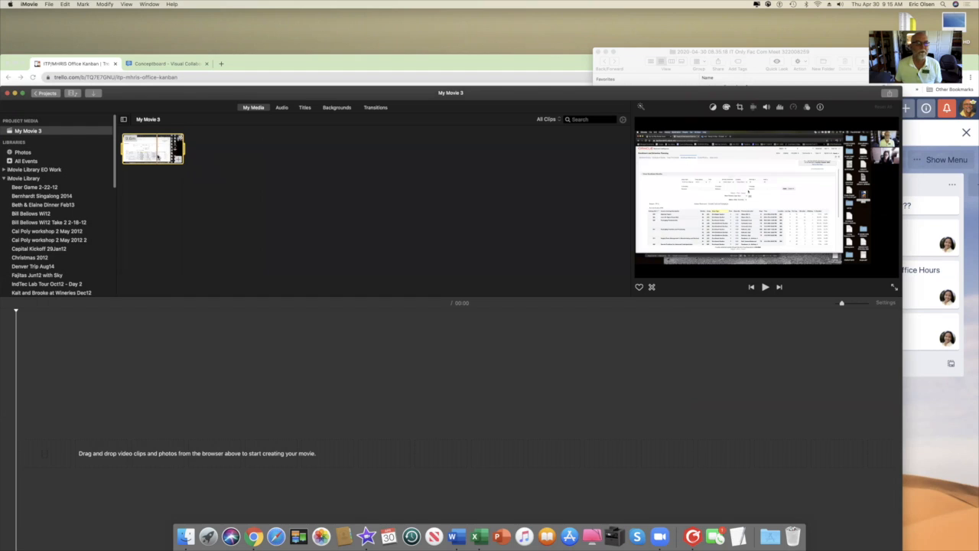
left_click_drag(159, 157, 248, 426)
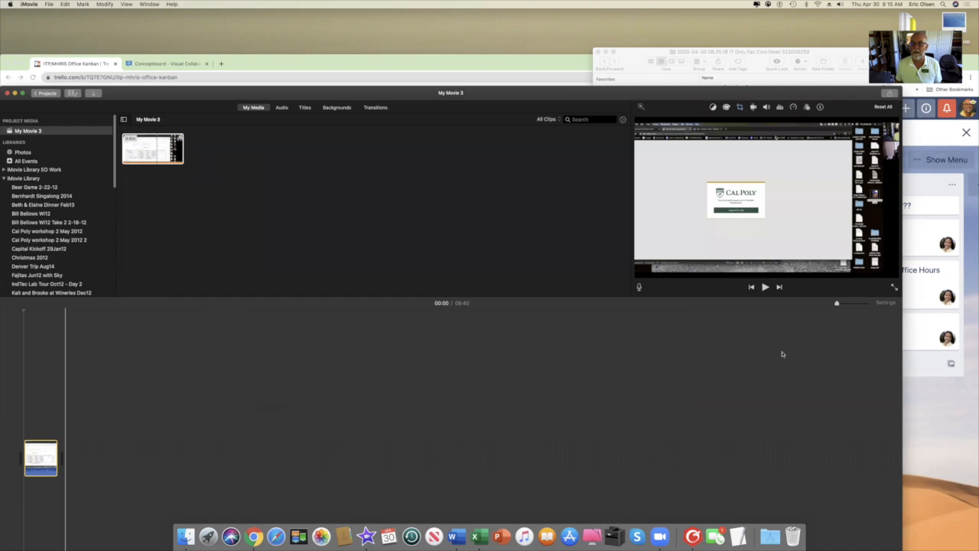
left_click_drag(838, 303, 843, 304)
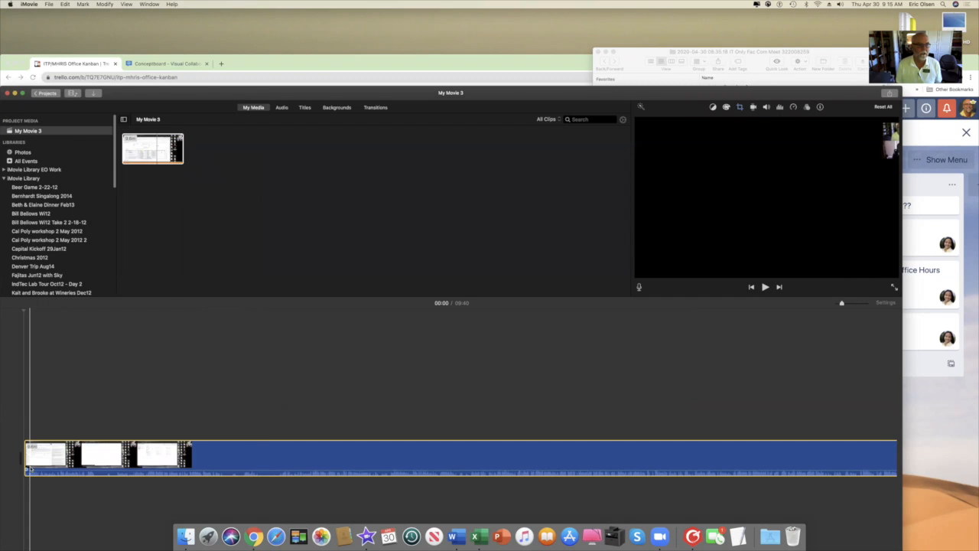
key("space")
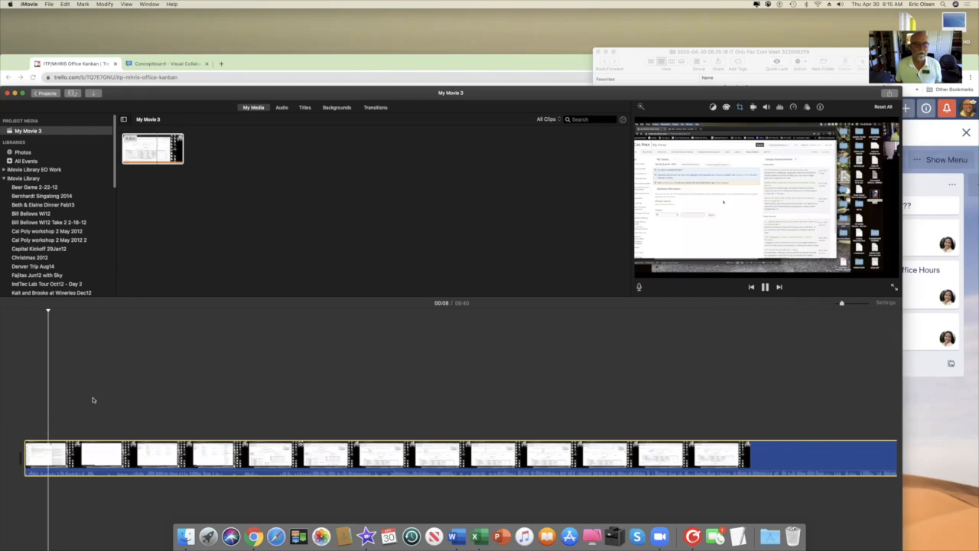
Scrub the preview to about 01:00, 01:23 and 00:57, then stop playback near the start.
left_click(212, 383)
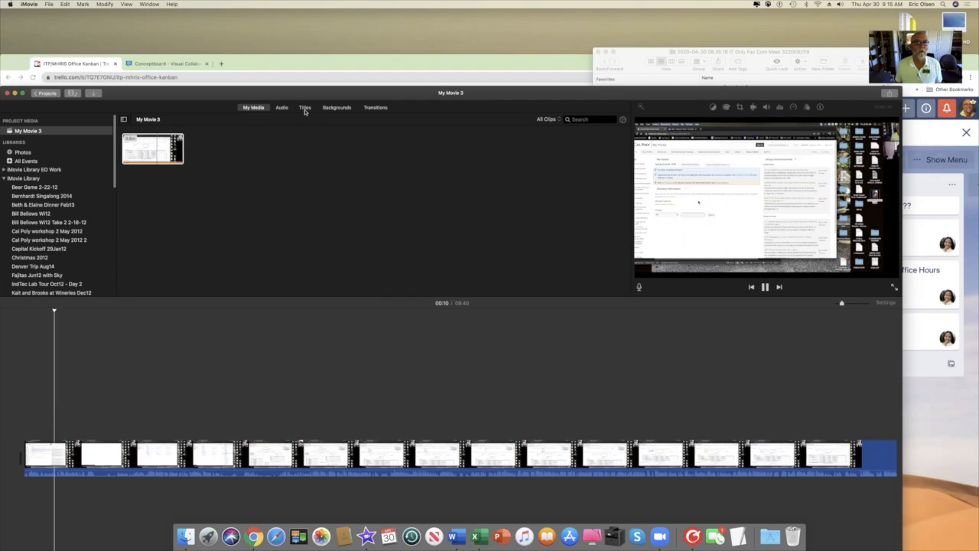
left_click(258, 353)
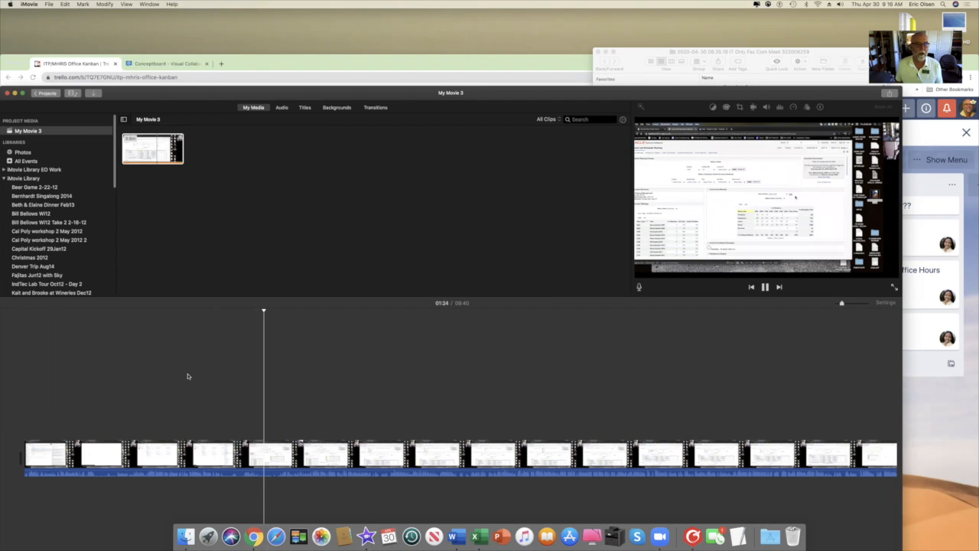
left_click(184, 374)
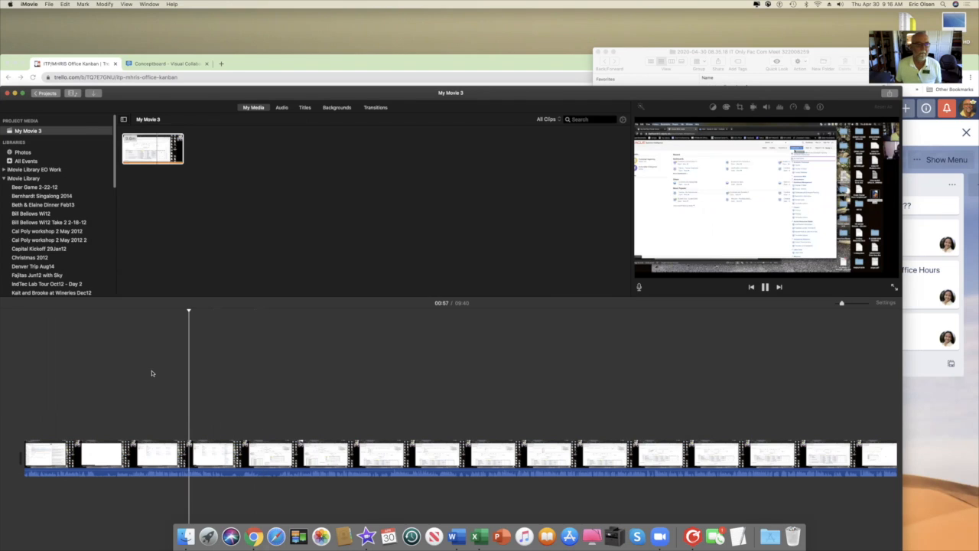
left_click(255, 231)
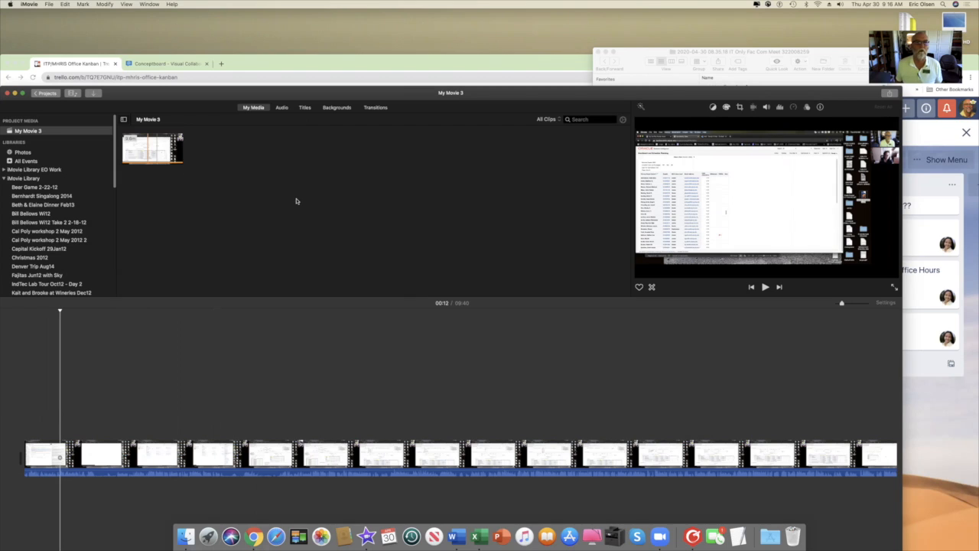
Add the Standard title to the start of the timeline and select it.
left_click(304, 109)
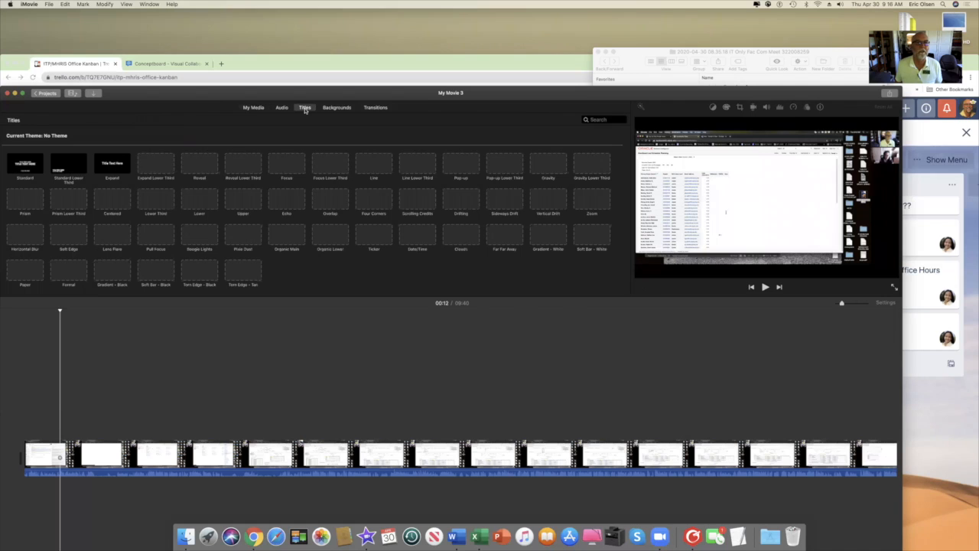
left_click(28, 163)
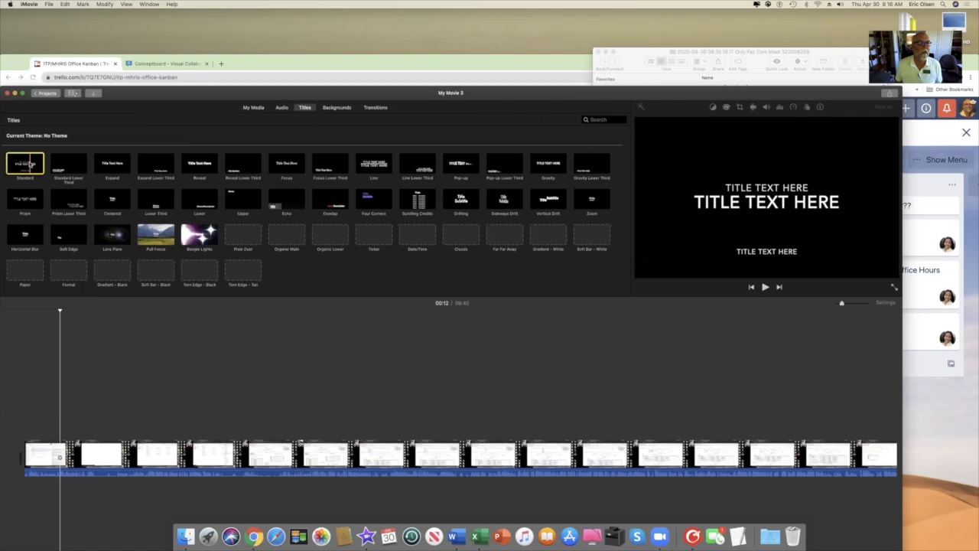
left_click_drag(43, 370, 34, 433)
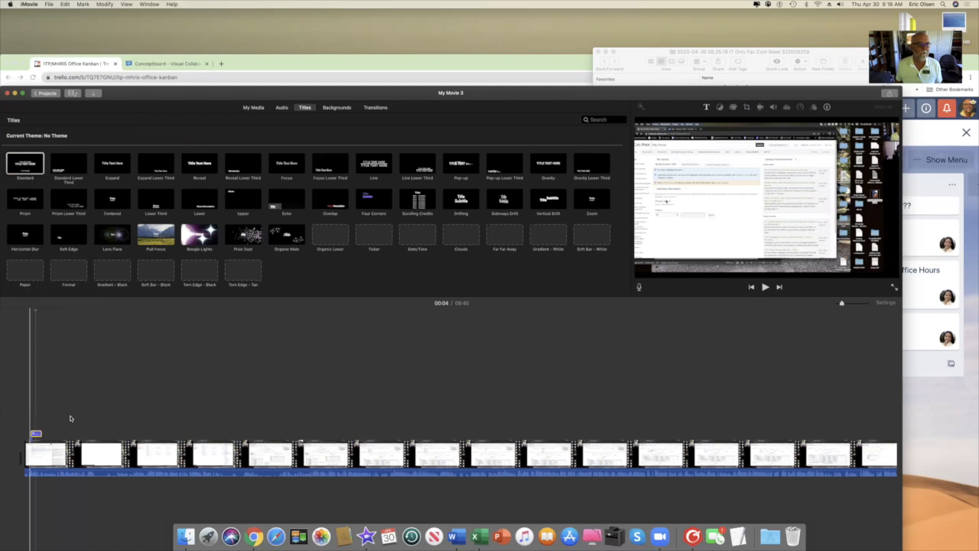
left_click(35, 434)
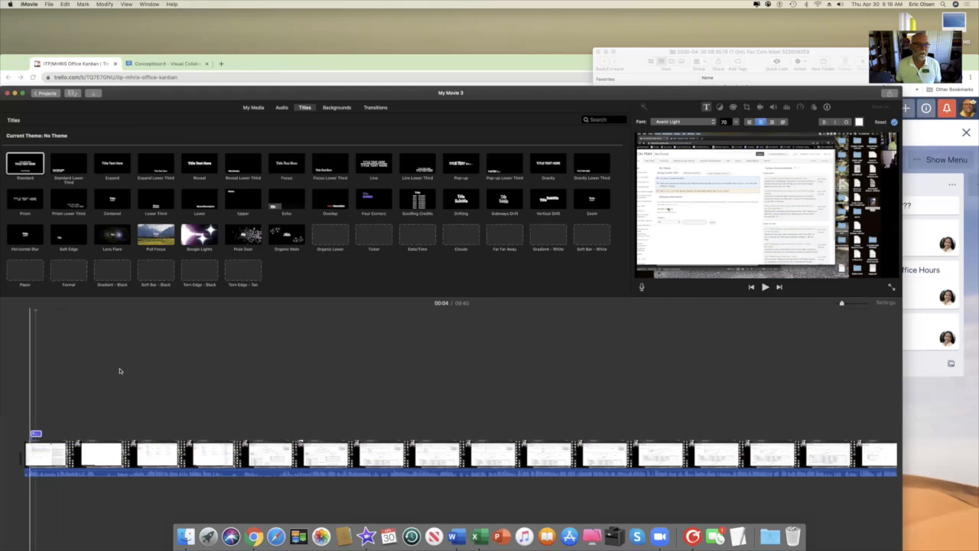
Move the Chrome Trello window down and bring the iMovie window back in front, higher up.
left_click(310, 62)
left_click_drag(310, 62, 310, 48)
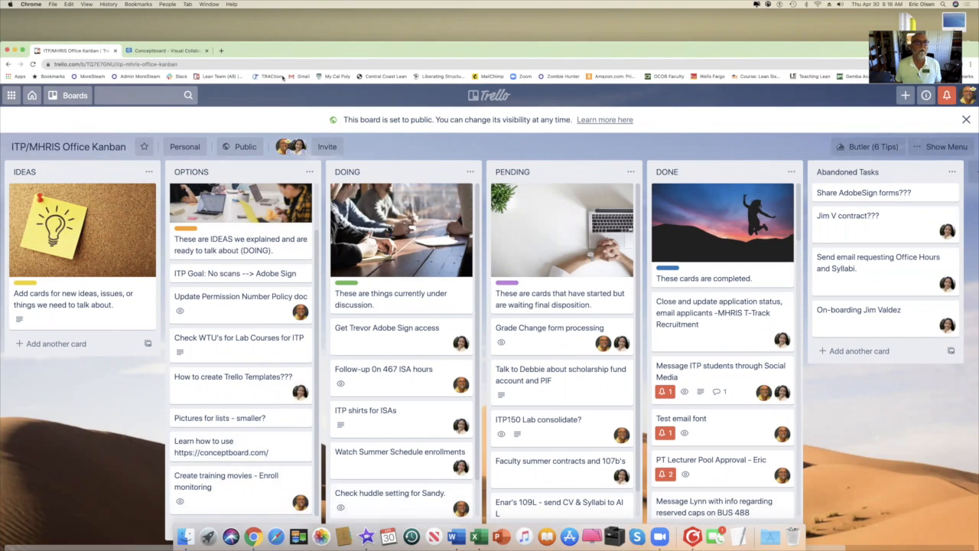
left_click_drag(360, 51, 344, 248)
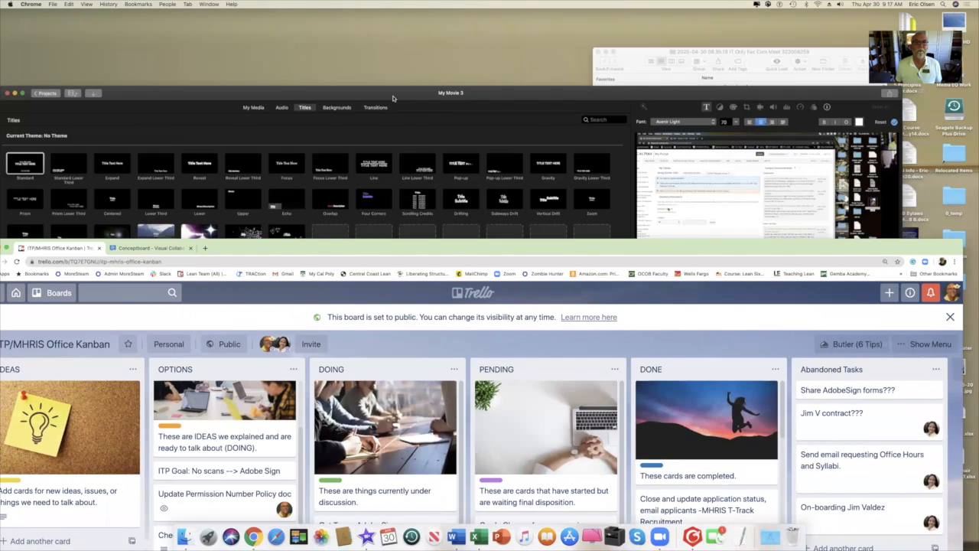
left_click(393, 95)
left_click_drag(393, 95, 434, 47)
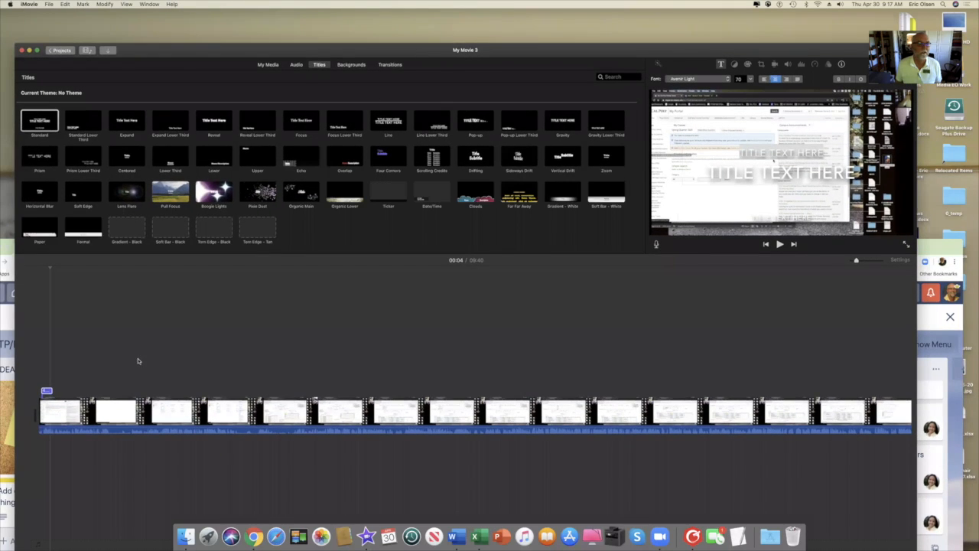
Lengthen the opening title clip slightly and select its 'TITLE TEXT HERE' placeholder line.
left_click(49, 393)
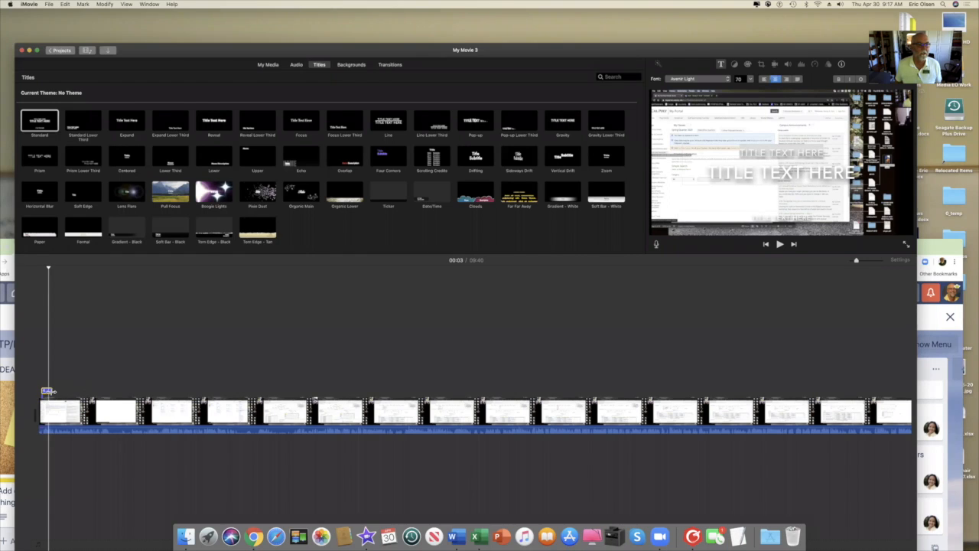
left_click_drag(54, 391, 65, 392)
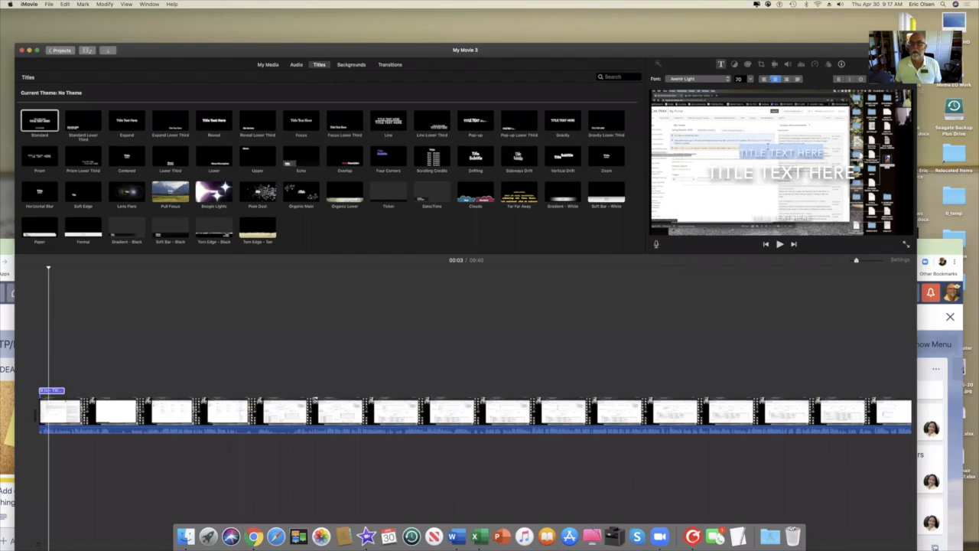
left_click(769, 153)
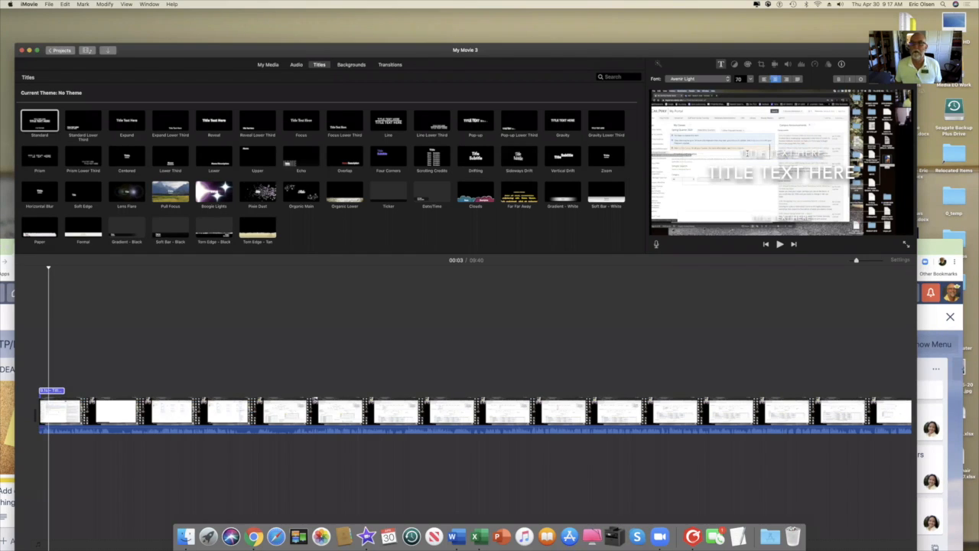
left_click_drag(740, 153, 834, 151)
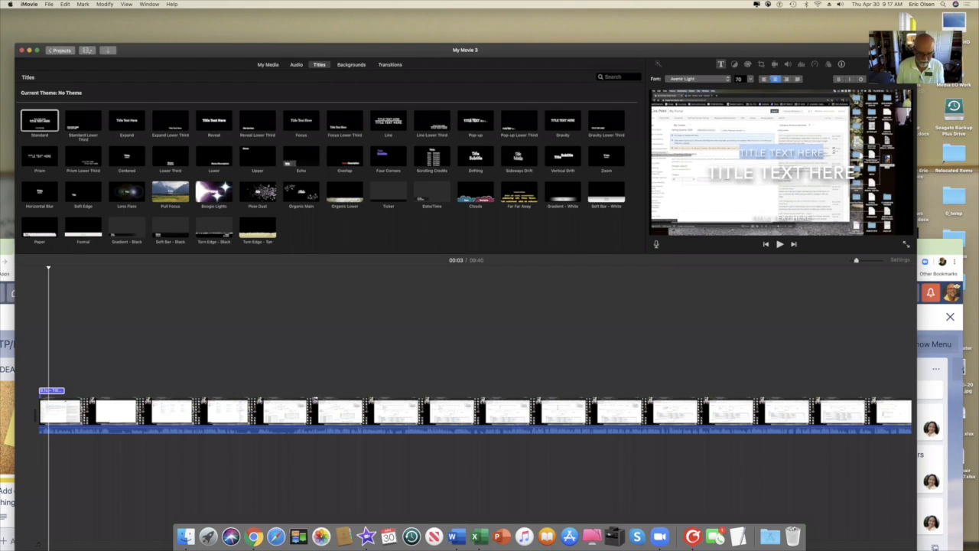
Replace the placeholders with ITP CALPOLY on top and ENROLLMENT MONITORING TRAINING as the main text.
key("BackSpace")
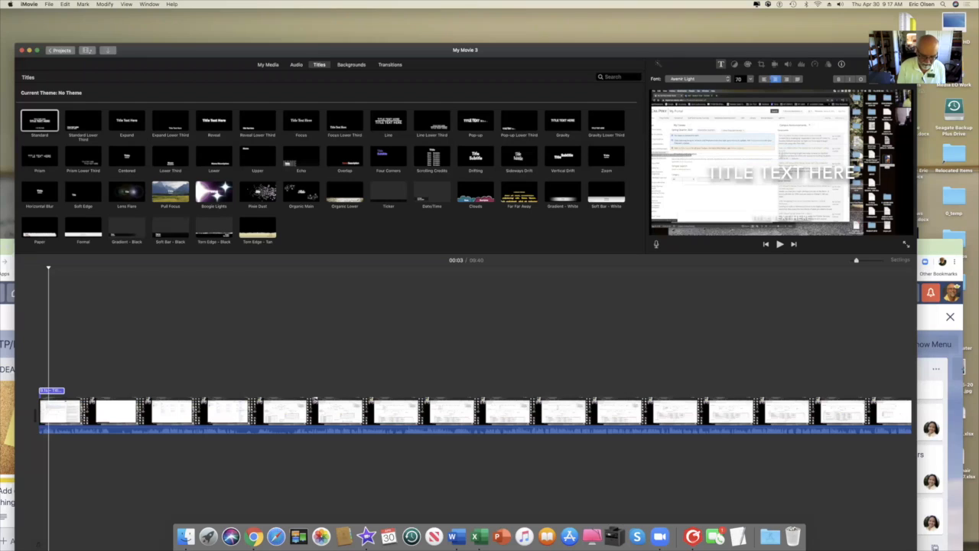
type("TP CALPOLY")
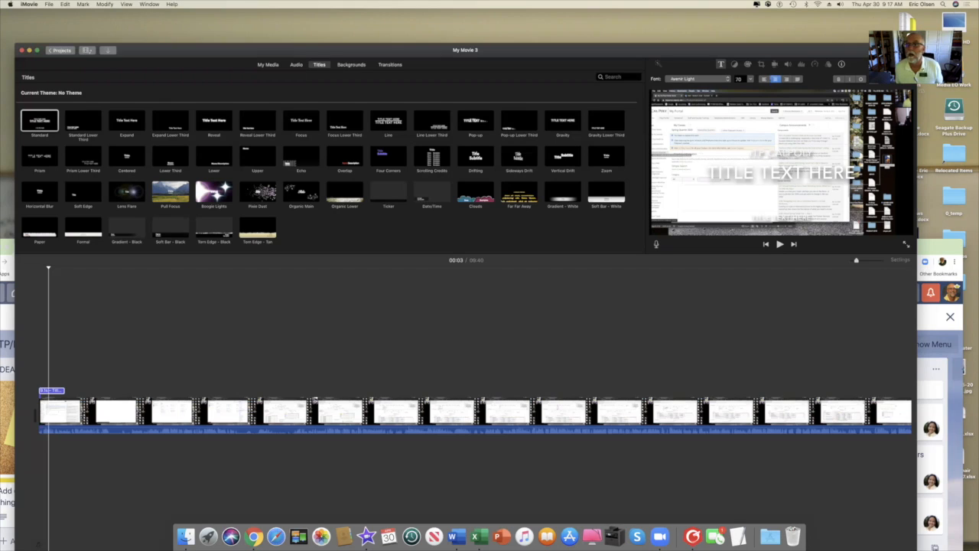
left_click(760, 171)
left_click_drag(709, 173, 857, 173)
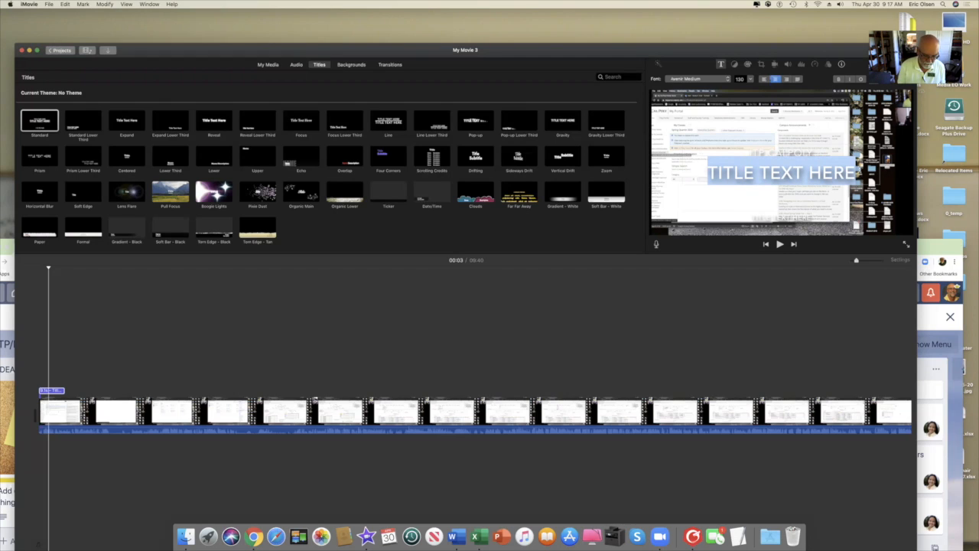
key("BackSpace")
type("EN")
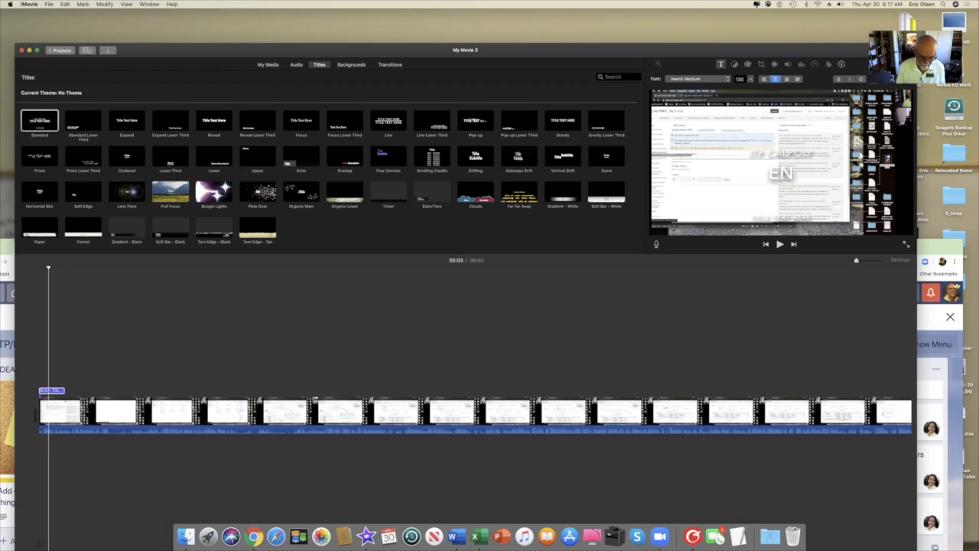
type("ROLLME")
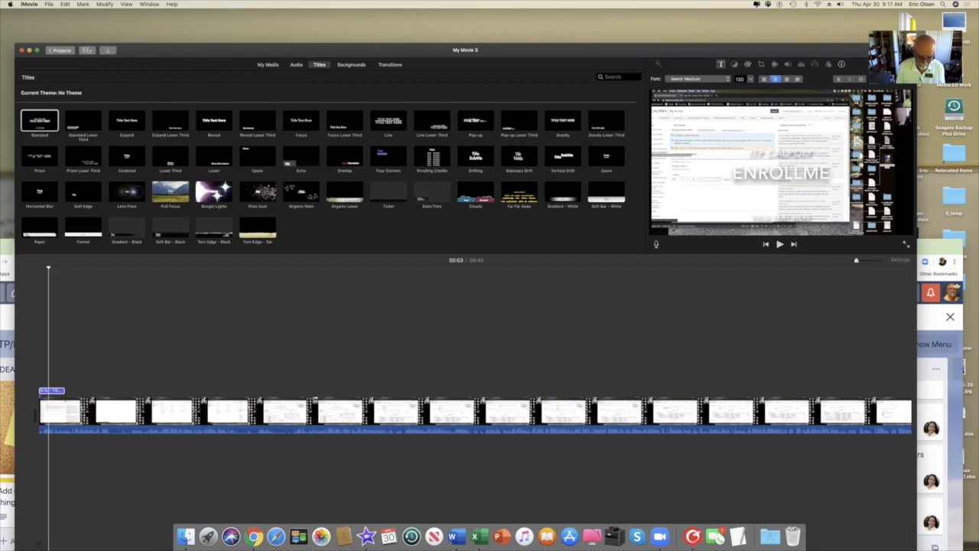
type("NT MON")
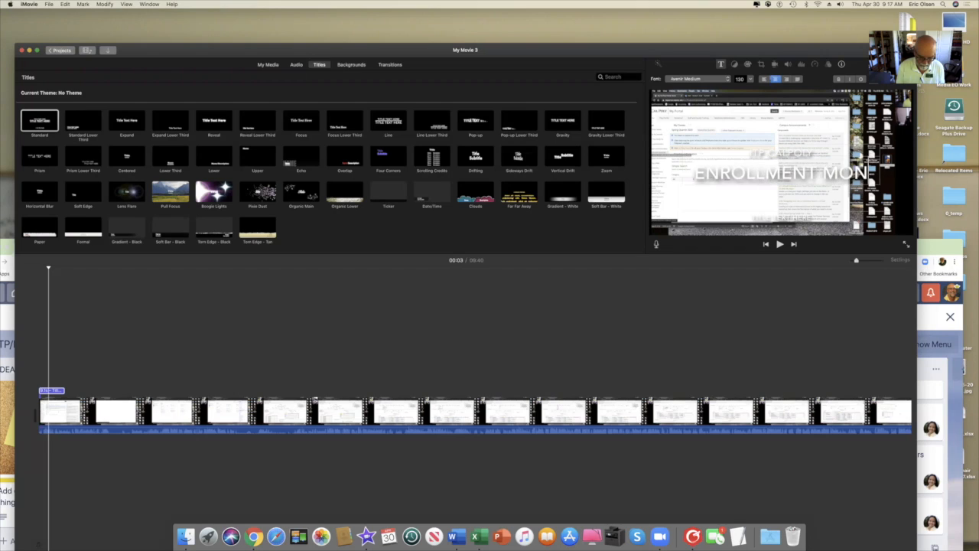
type("ITORING")
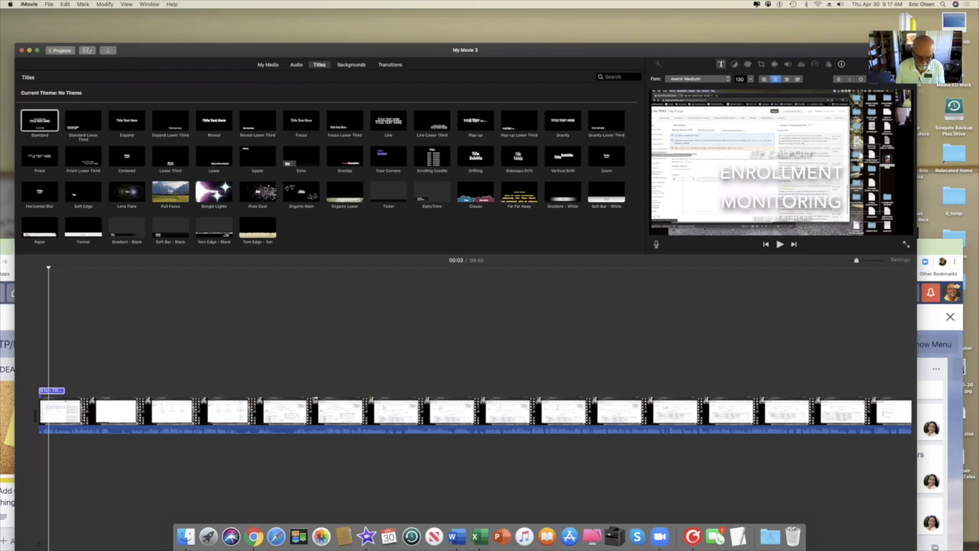
type(" TRAING")
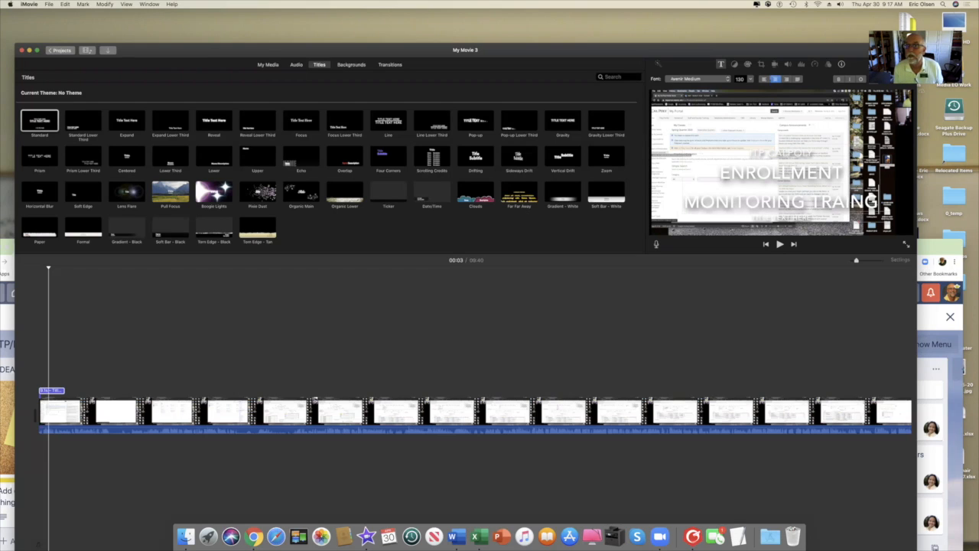
key("BackSpace")
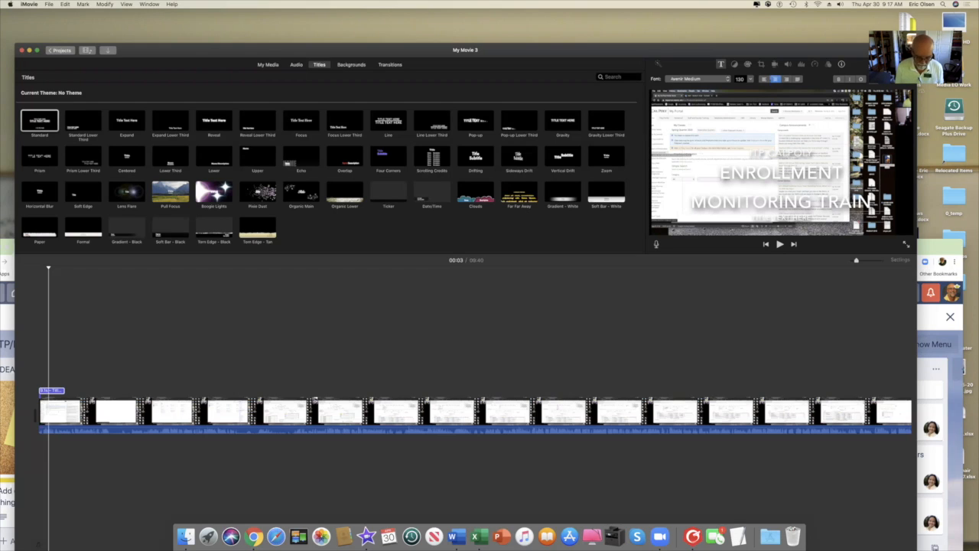
type("ING")
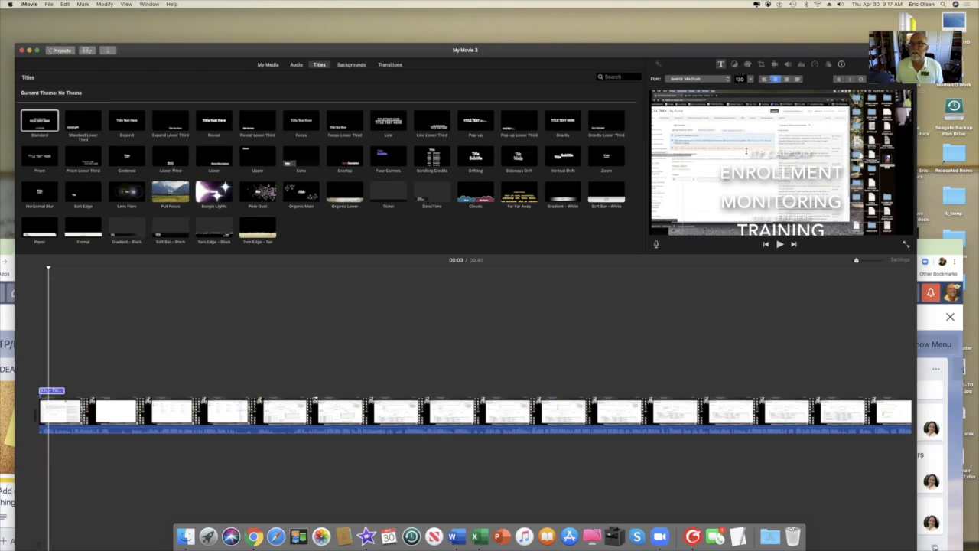
left_click_drag(747, 151, 836, 216)
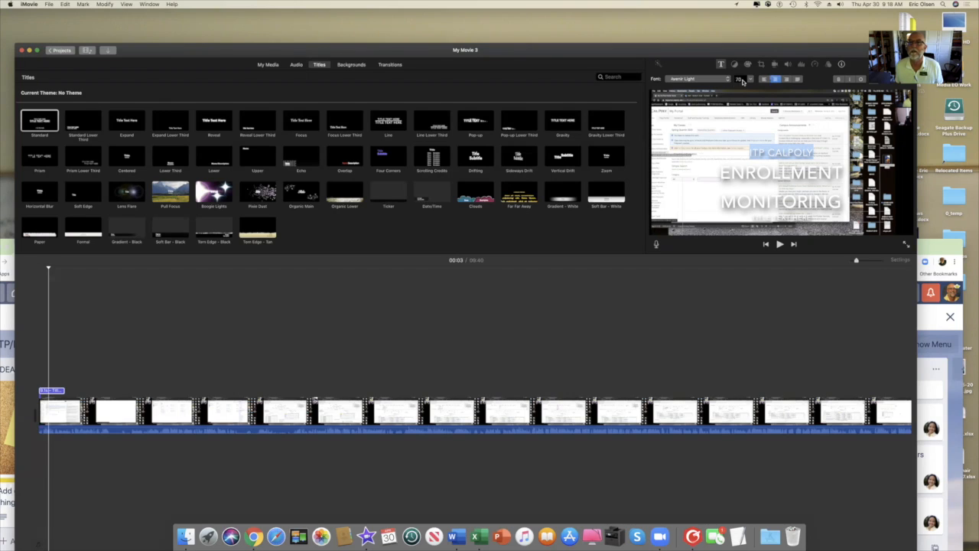
Set the ITP CALPOLY line to font size 36 and the whole main title to 58.
left_click(751, 81)
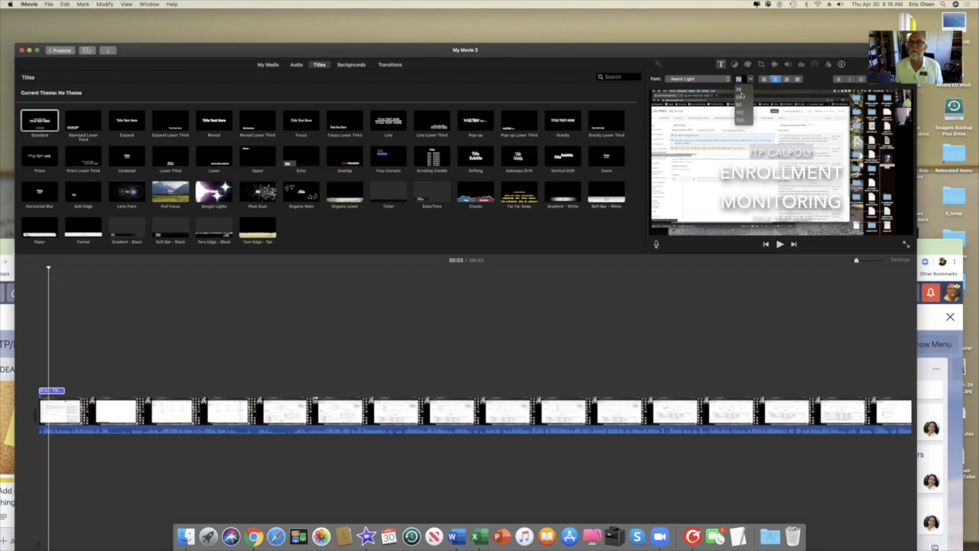
left_click(740, 91)
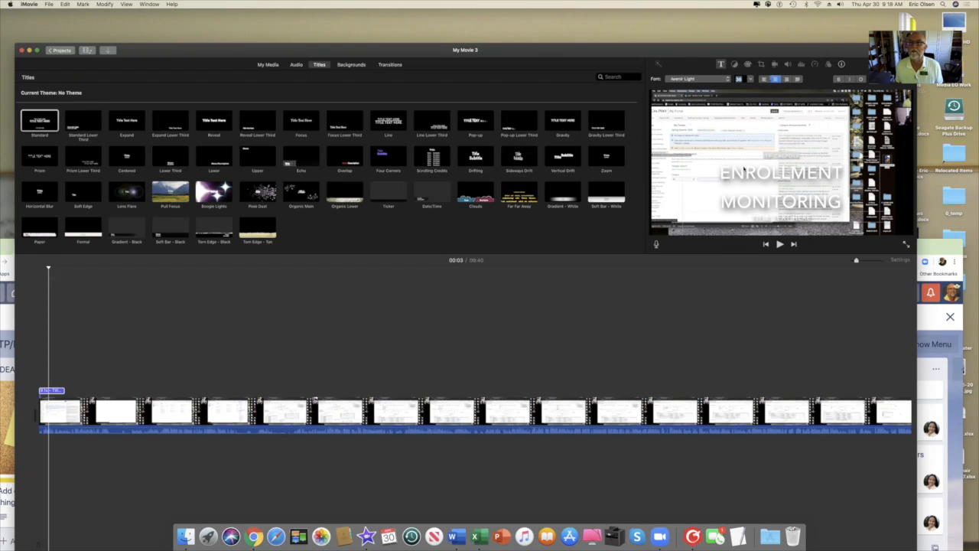
left_click(721, 174)
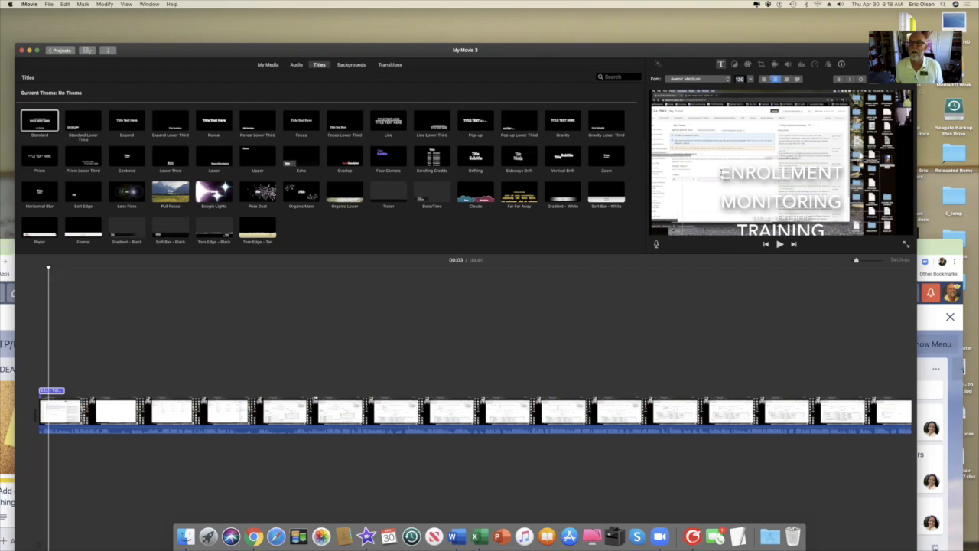
key("super+a")
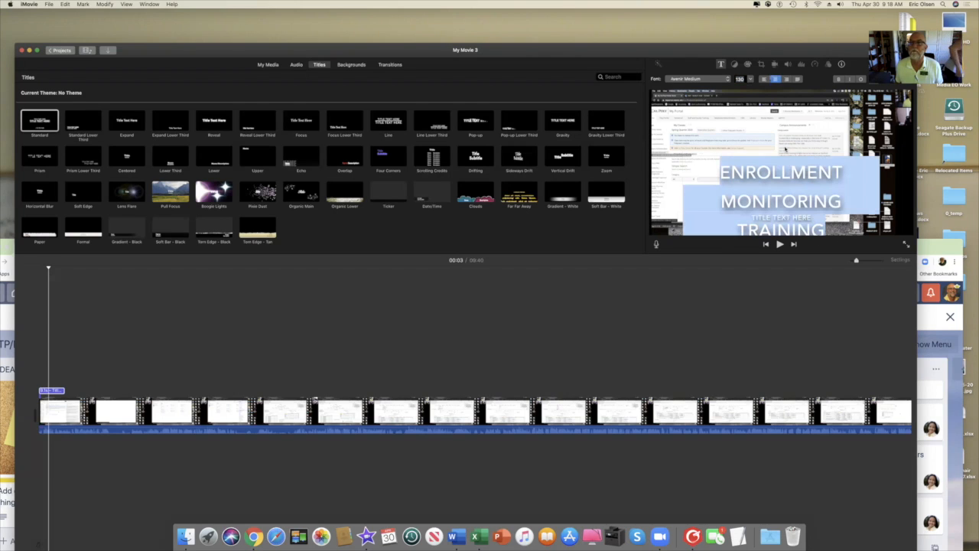
left_click(752, 80)
left_click(740, 97)
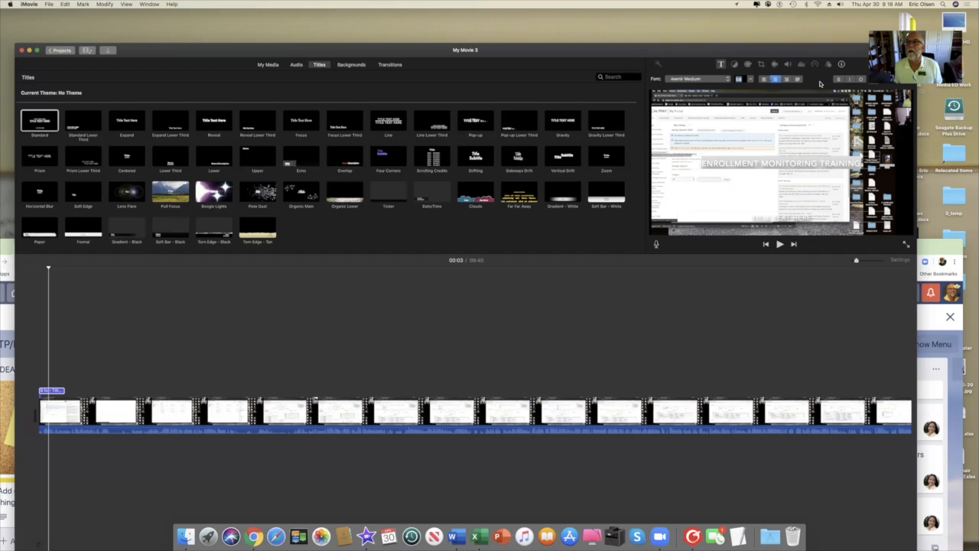
Make the title text bold and give it a new colour.
left_click(838, 79)
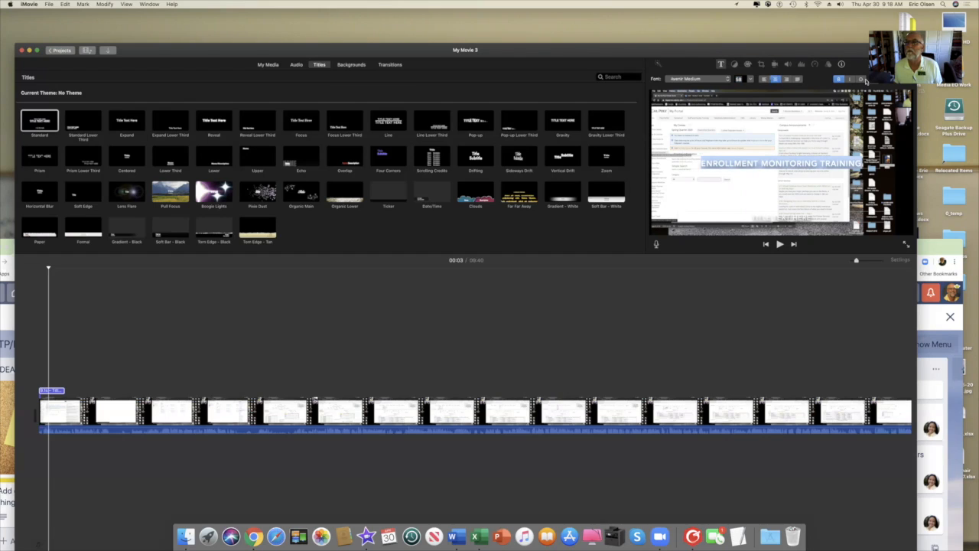
left_click_drag(844, 54, 795, 55)
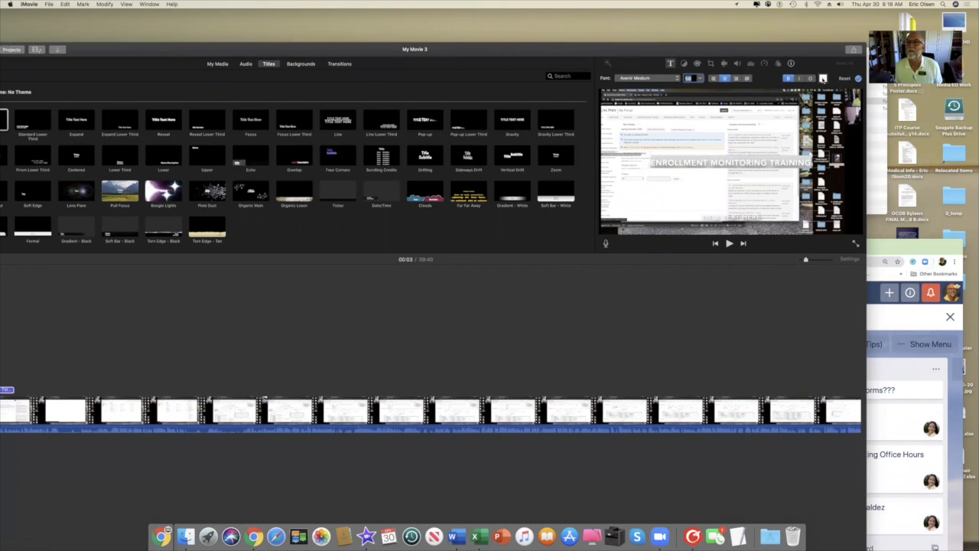
left_click(823, 79)
left_click_drag(823, 101, 854, 113)
left_click(856, 113)
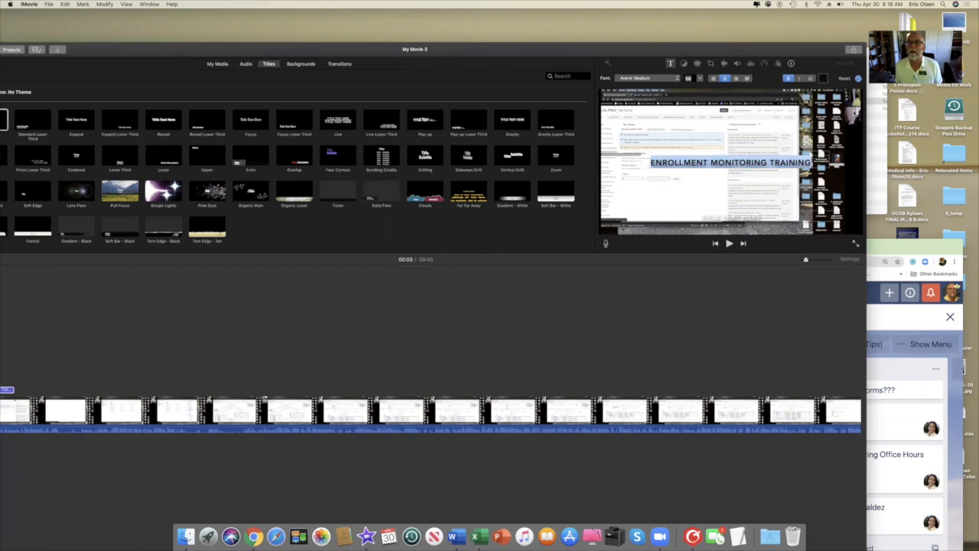
Finish editing, then reopen the title clip and bring up its text colour picker.
left_click(727, 143)
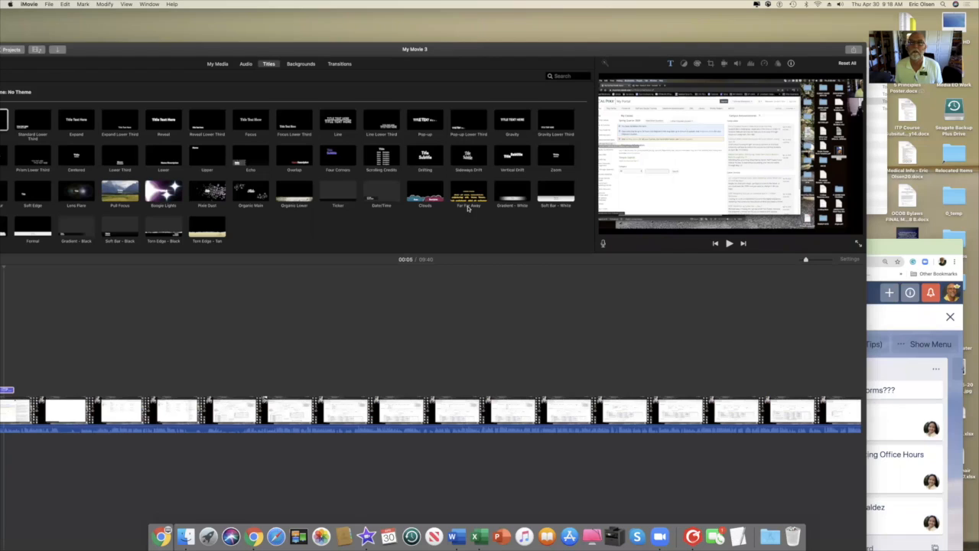
left_click(6, 391)
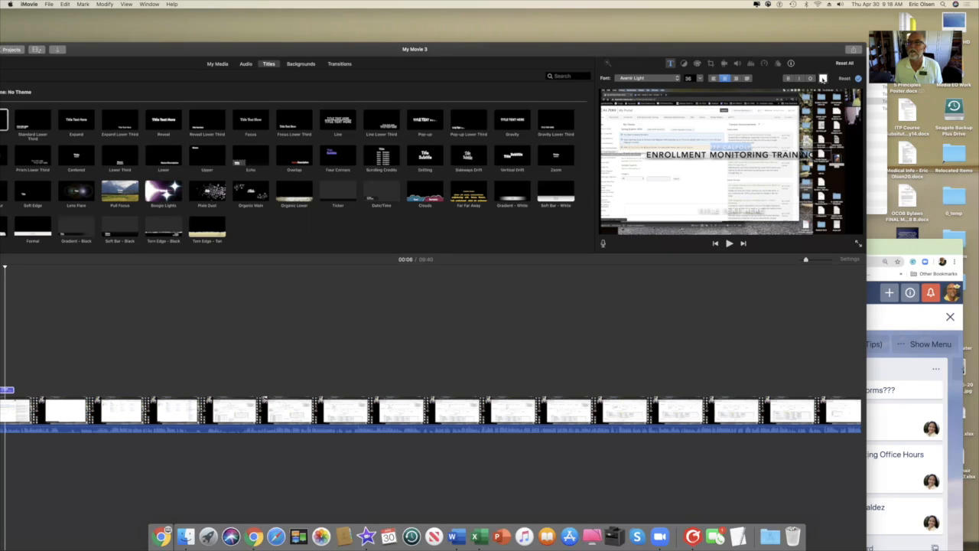
left_click(823, 78)
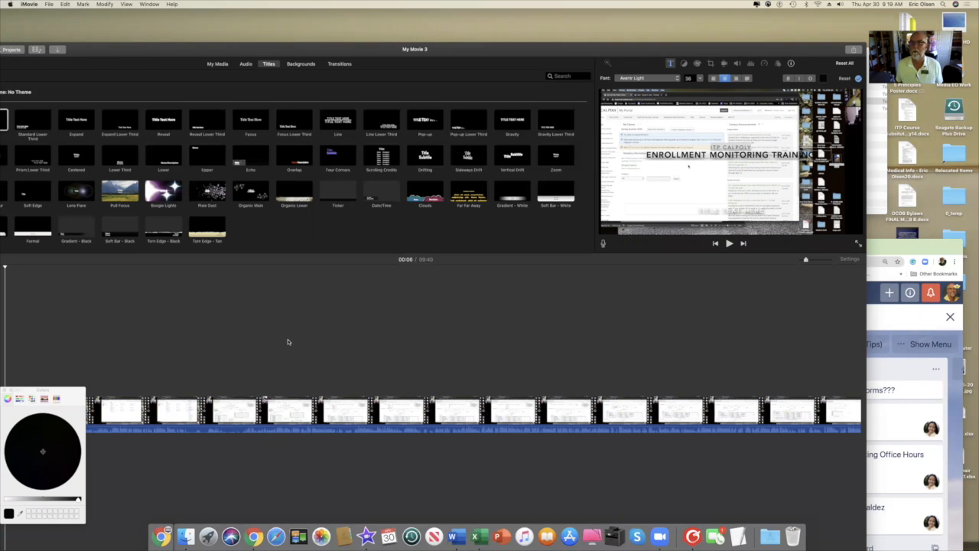
Stop editing the title and skim the recording at 01:29, 02:20 and 01:13.
left_click(179, 471)
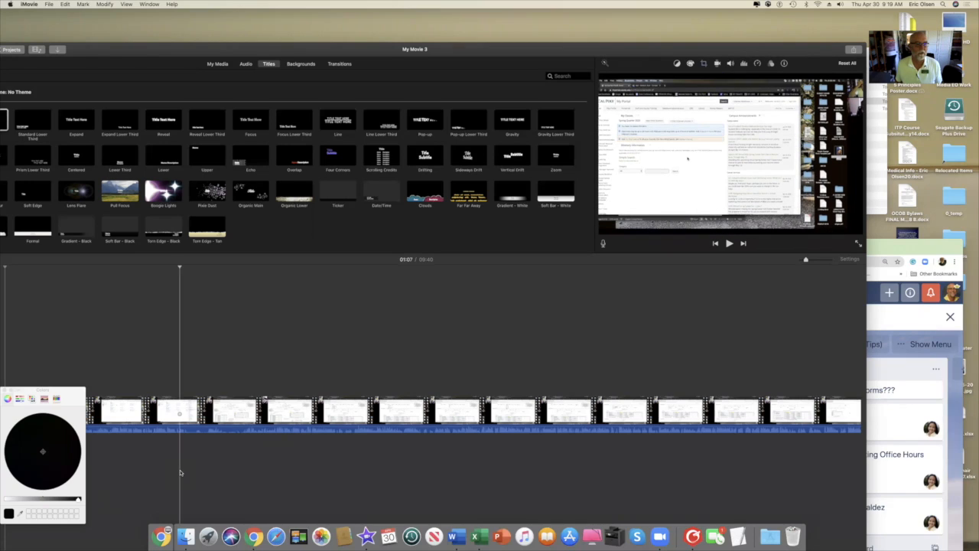
left_click(244, 335)
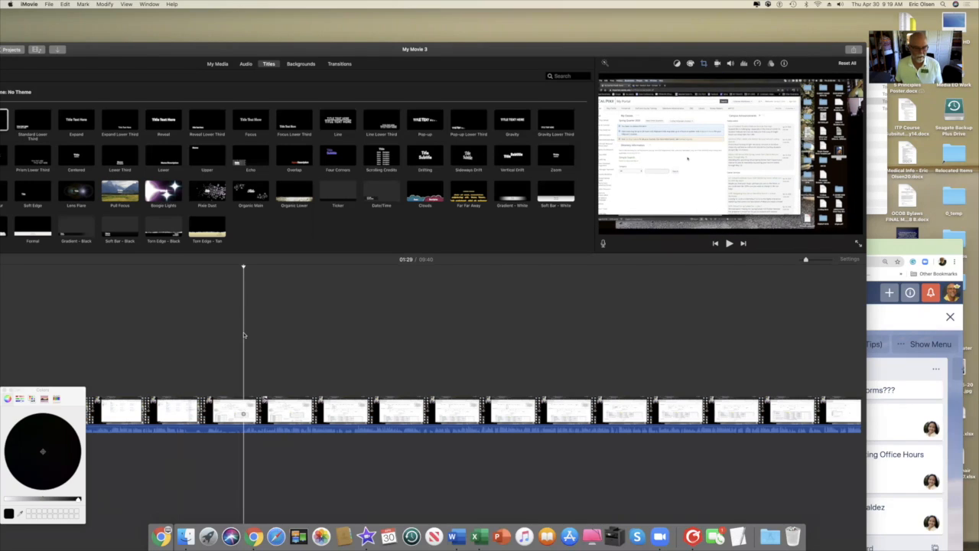
left_click(388, 300)
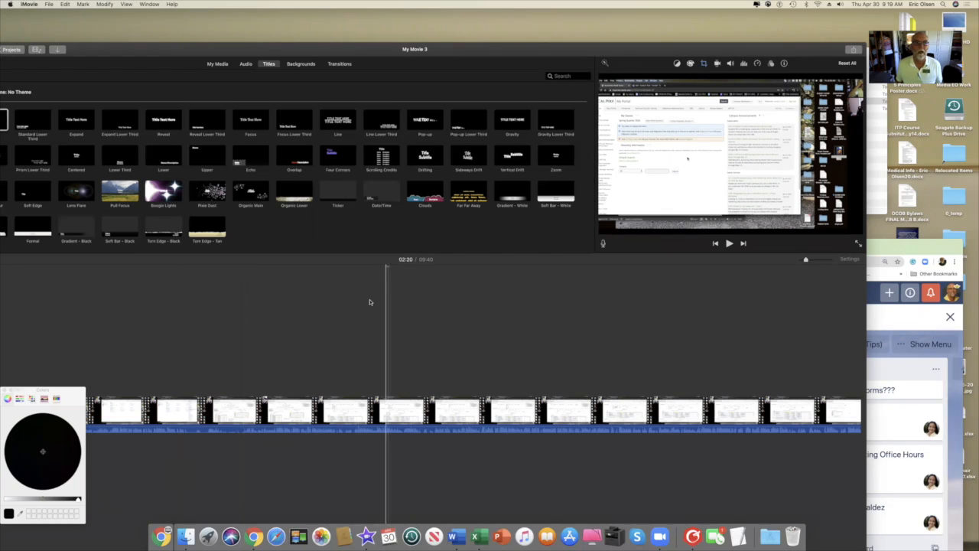
left_click(196, 310)
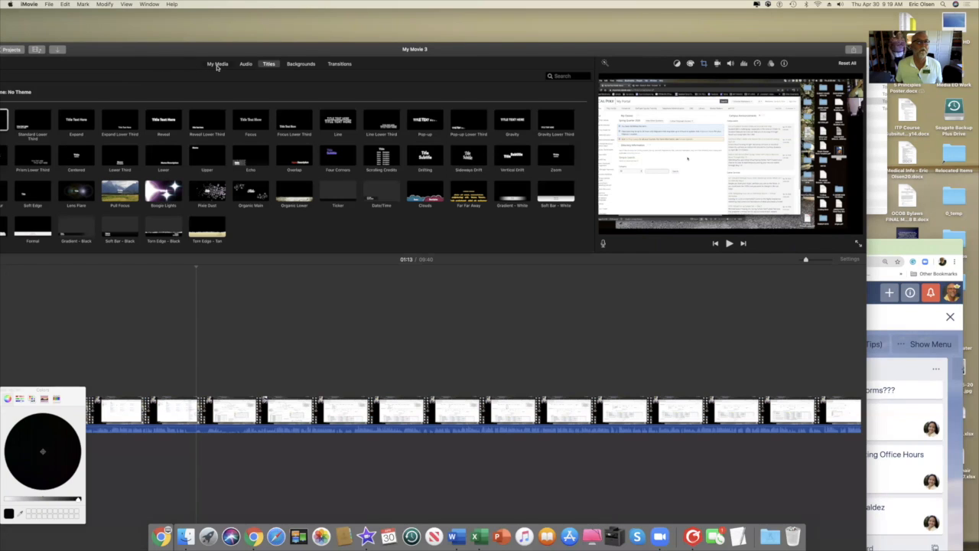
Move the iMovie and Colors windows aside, then show the project's media with Cmd+1.
left_click_drag(373, 51, 383, 52)
left_click_drag(393, 49, 401, 48)
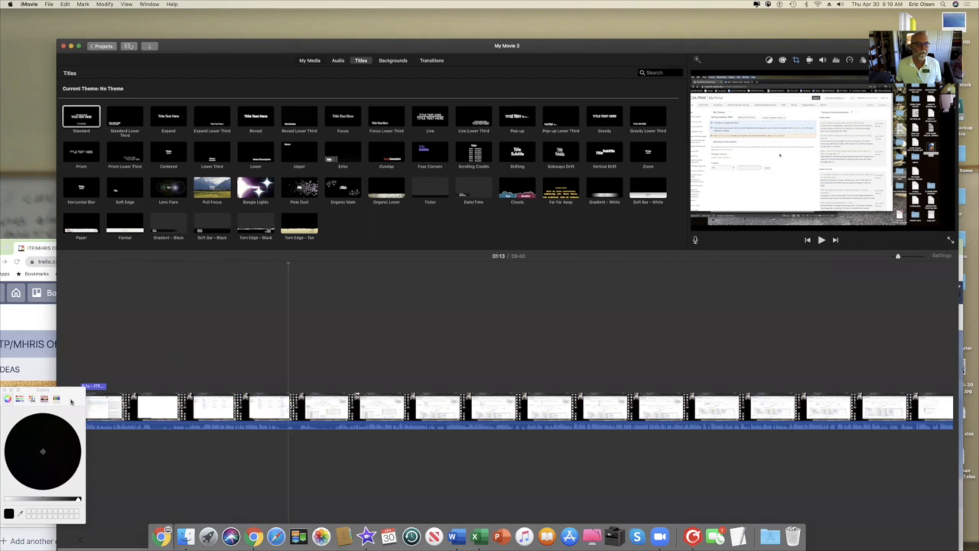
left_click_drag(70, 401, 184, 344)
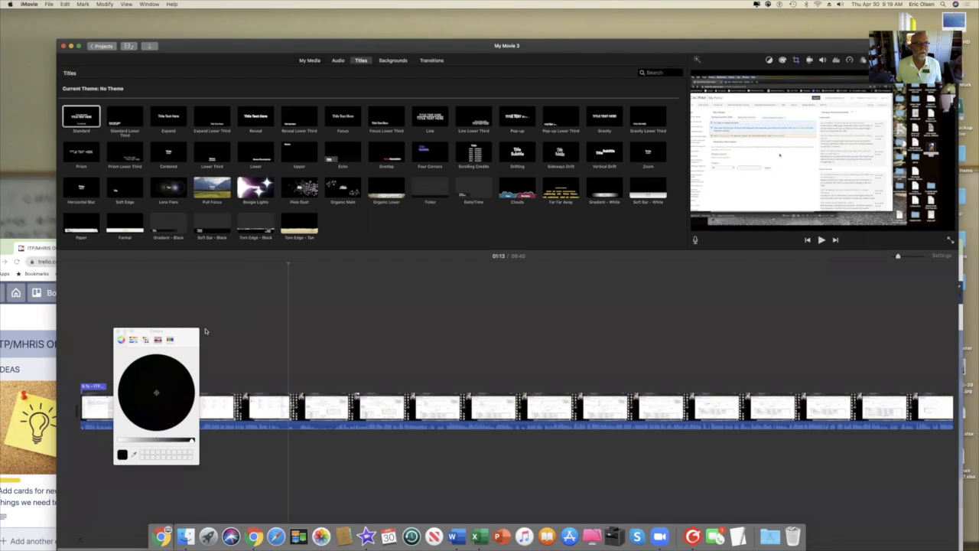
left_click_drag(184, 341, 345, 302)
left_click_drag(407, 270, 436, 267)
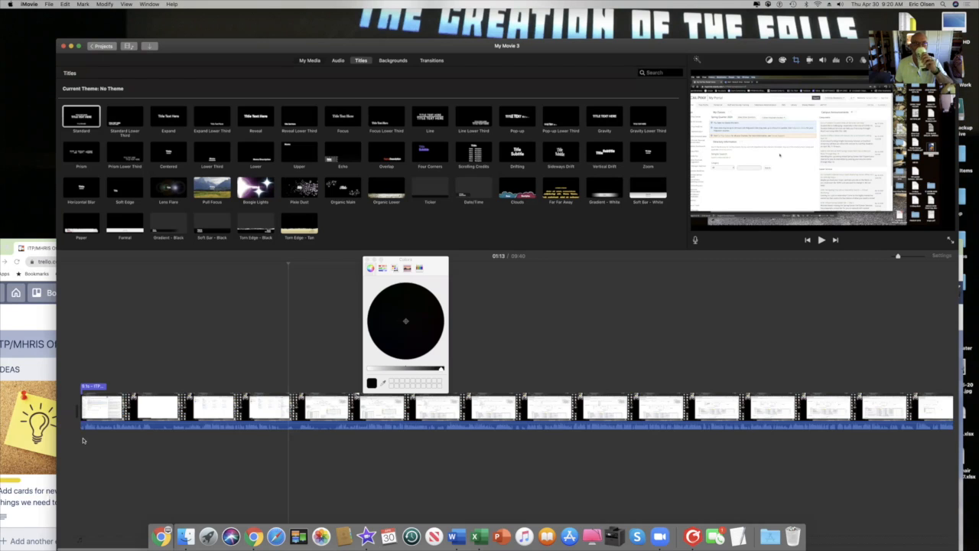
key("super+1")
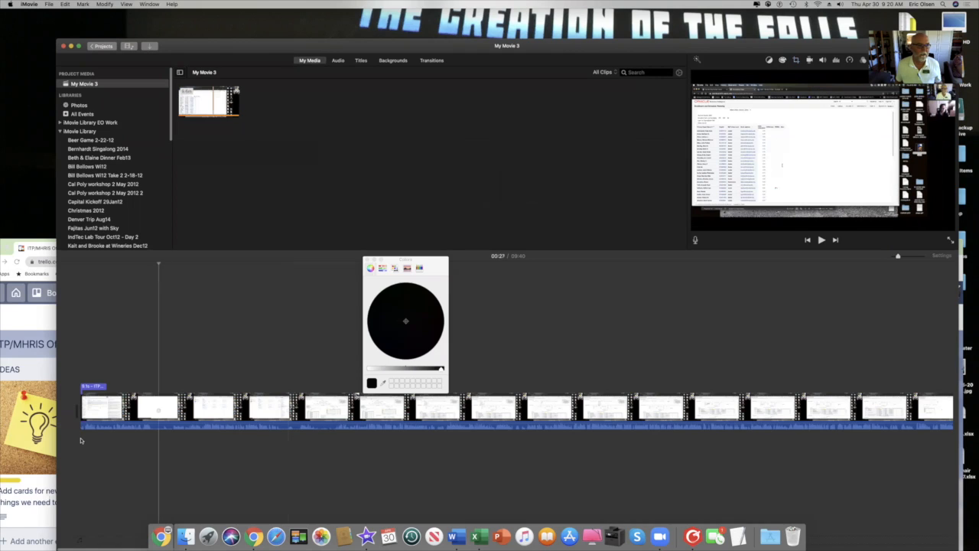
Play the movie from the start to preview the opening title.
left_click(82, 440)
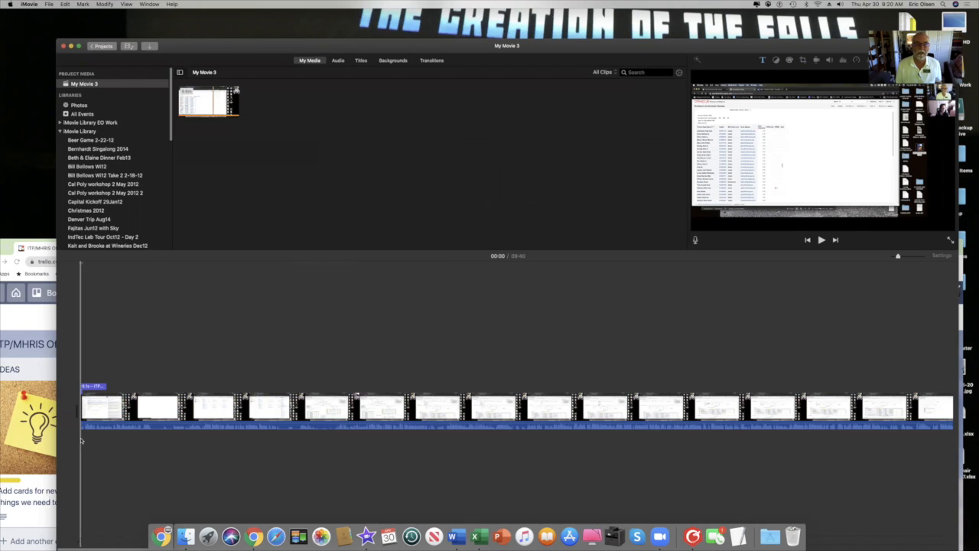
key("space")
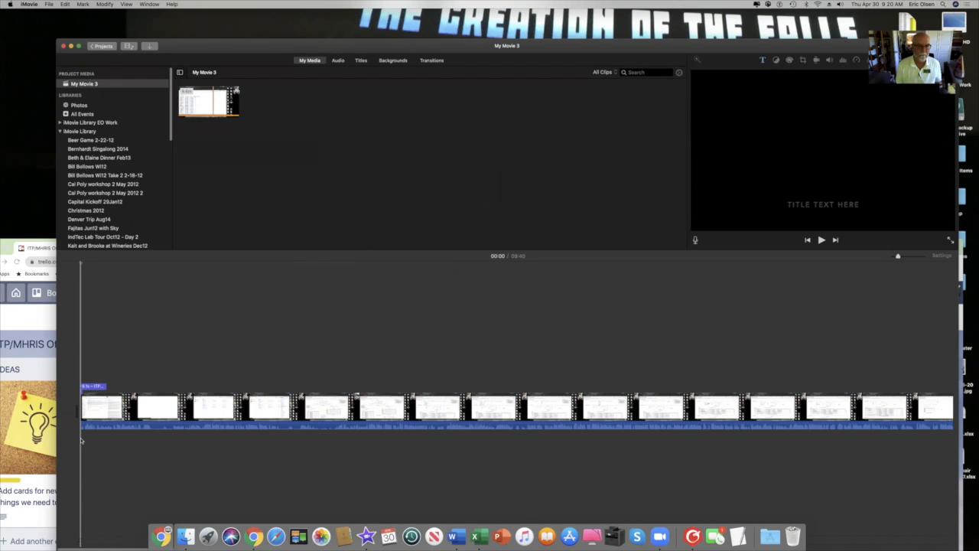
key("space")
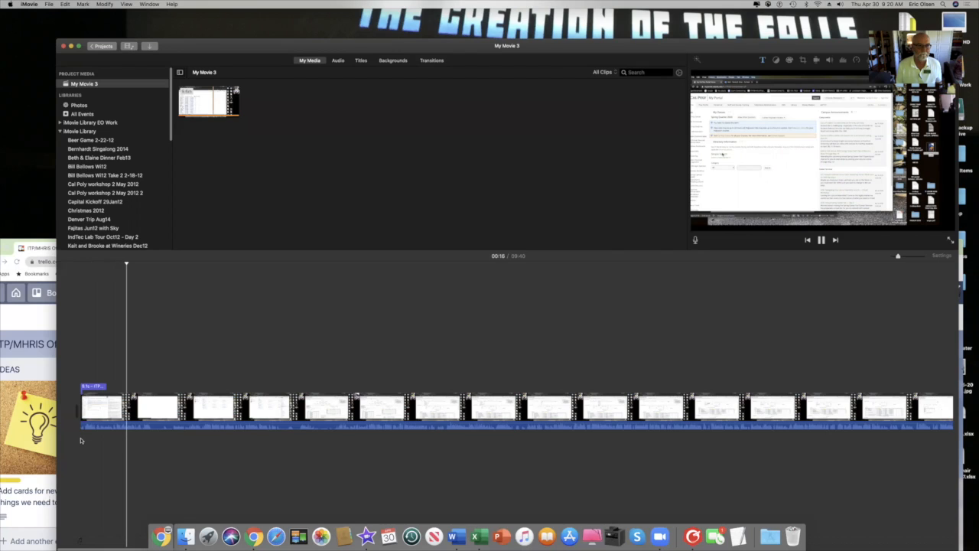
key("space")
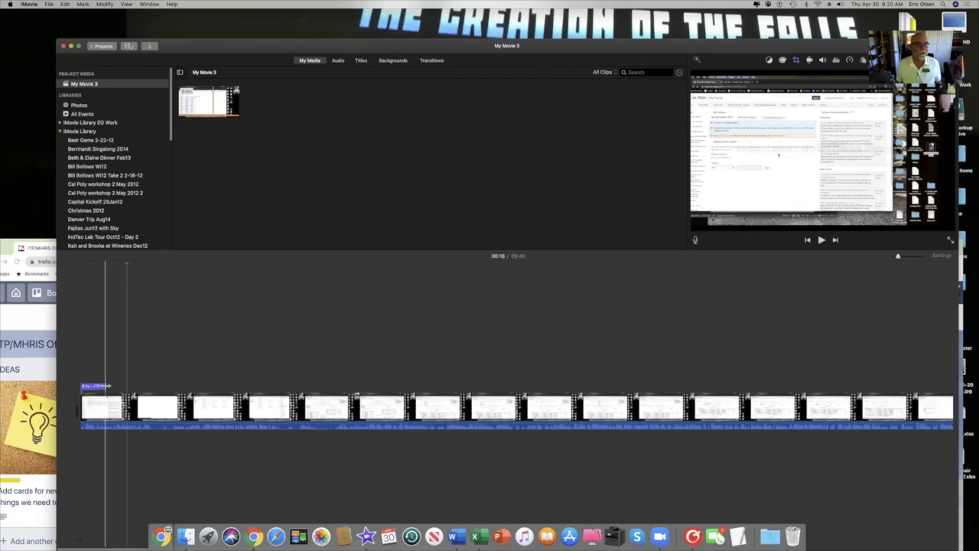
Lengthen the opening title from 9.1 to 13.7 seconds, replay it, then jump to 02:55.
left_click_drag(107, 386, 120, 387)
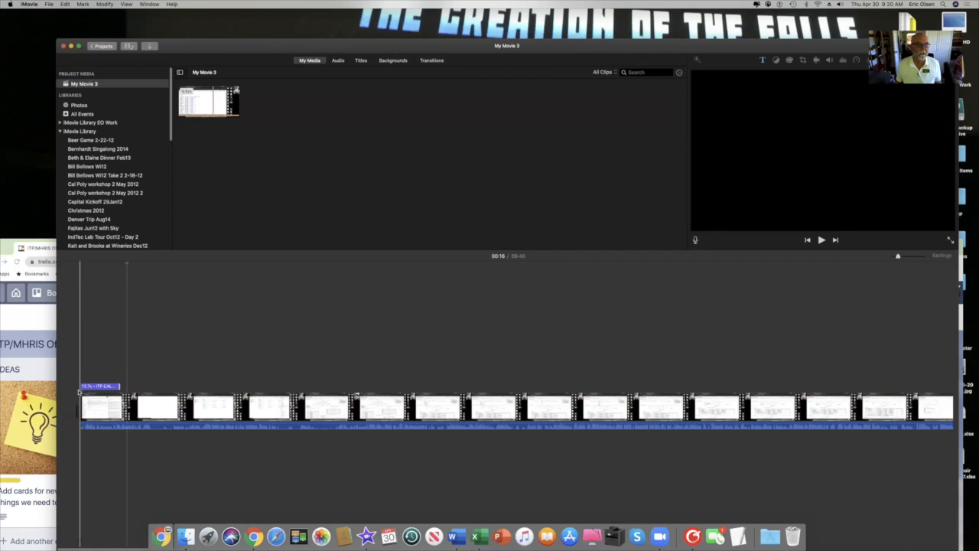
key("space")
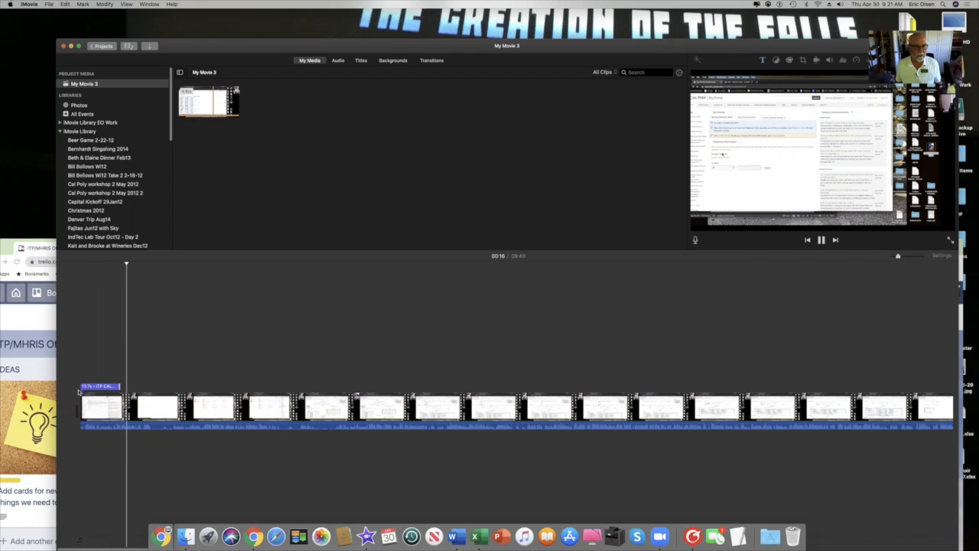
key("space")
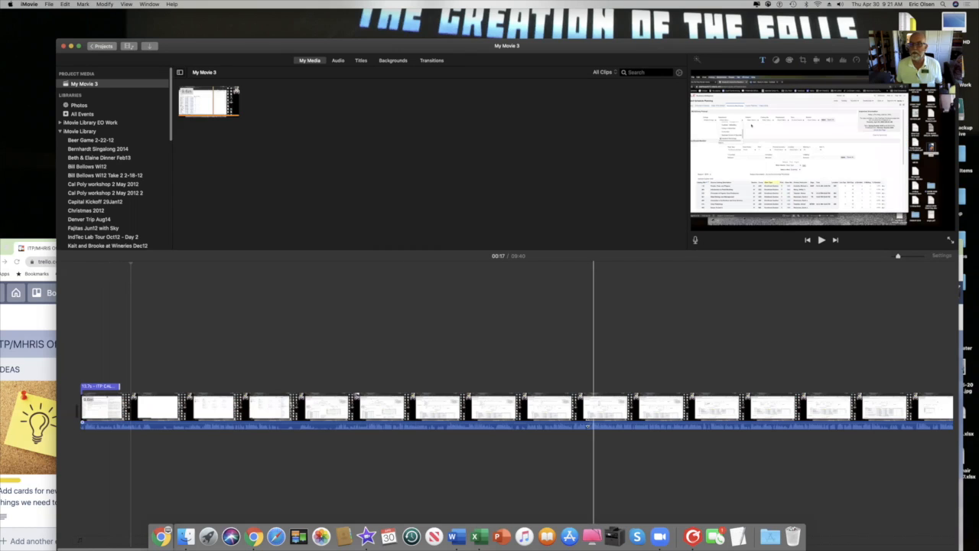
left_click(580, 429)
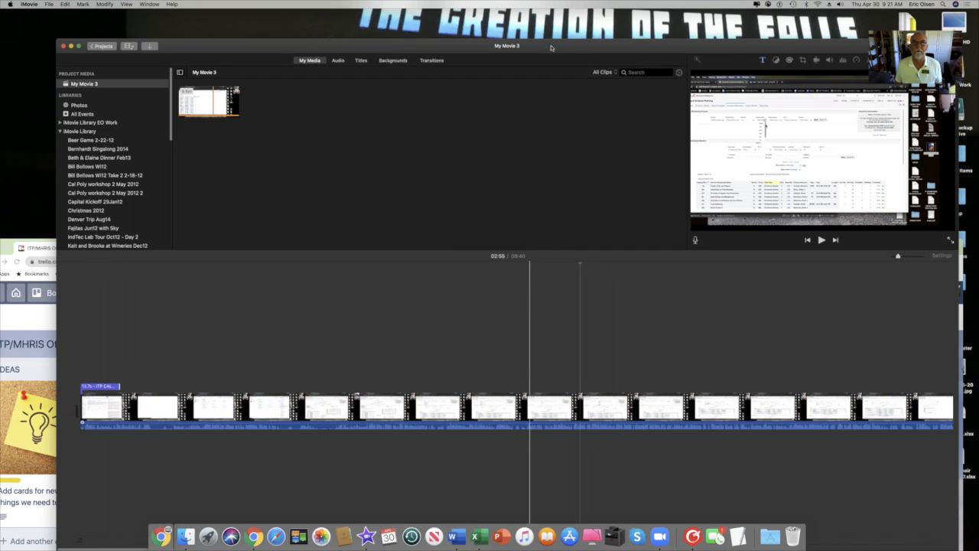
Scroll the timeline to the end of the recording and show the Titles browser.
left_click_drag(570, 51, 528, 20)
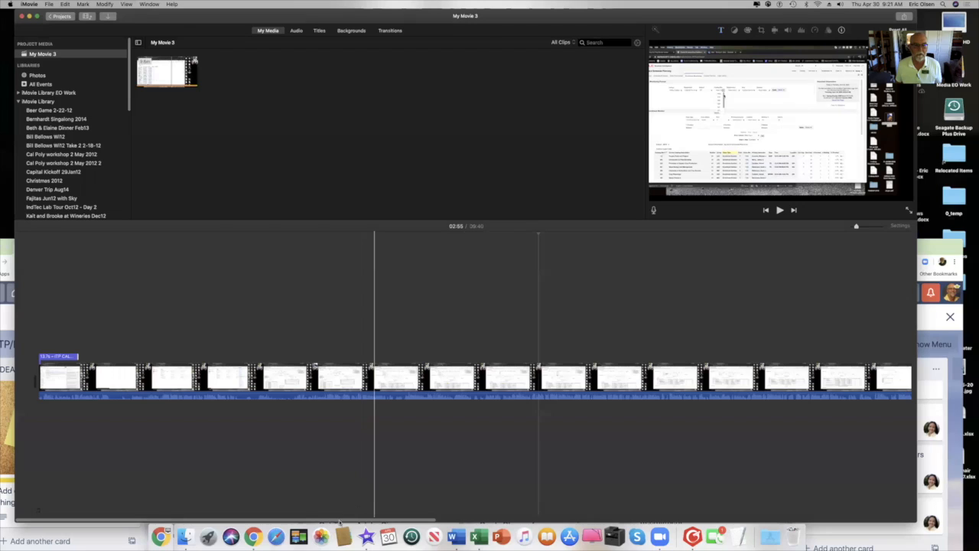
scroll(490, 505, "right", 5)
scroll(763, 508, "right", 6)
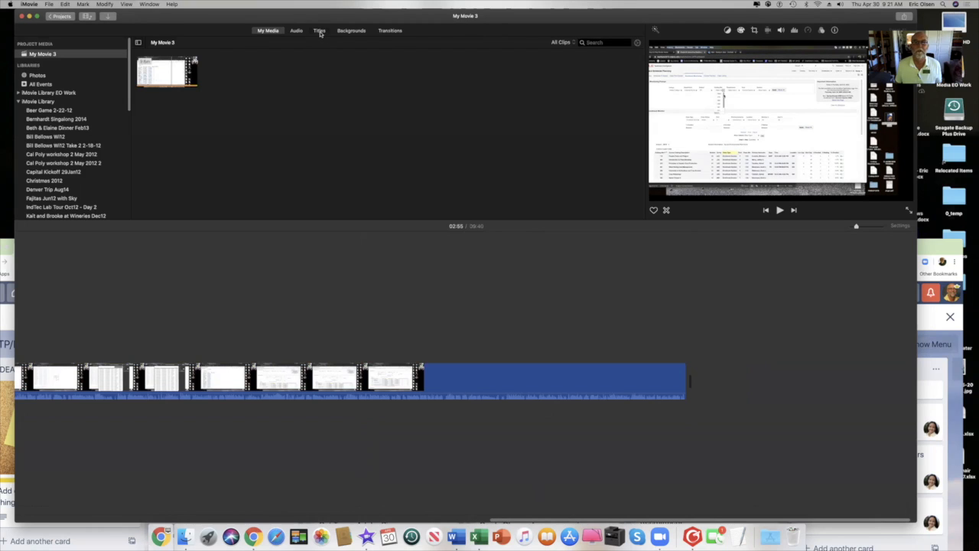
left_click(319, 30)
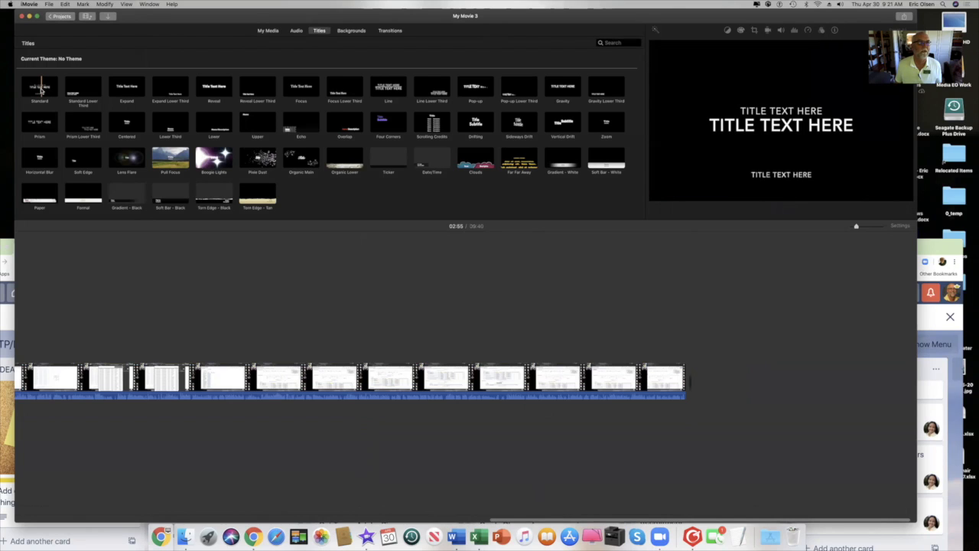
Add a Standard title after the recording reading ITP AT CAL POLY SLO and ENROLLMENT MONITORING TRAINING.
left_click_drag(40, 89, 692, 383)
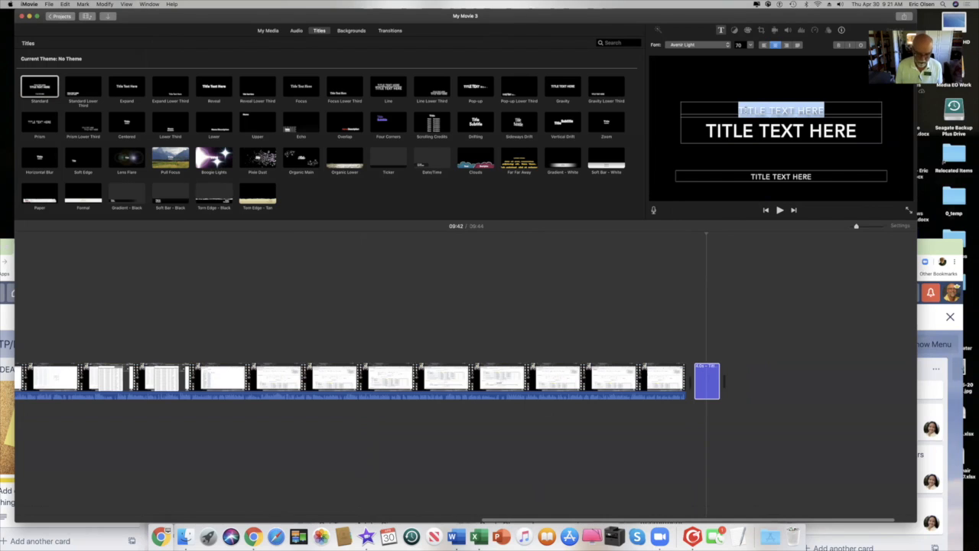
type("IT")
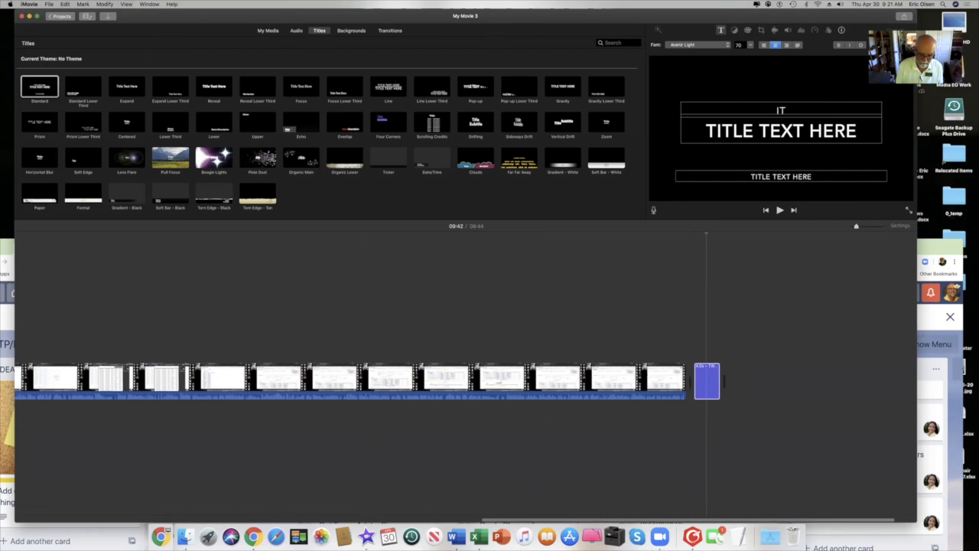
type("P A")
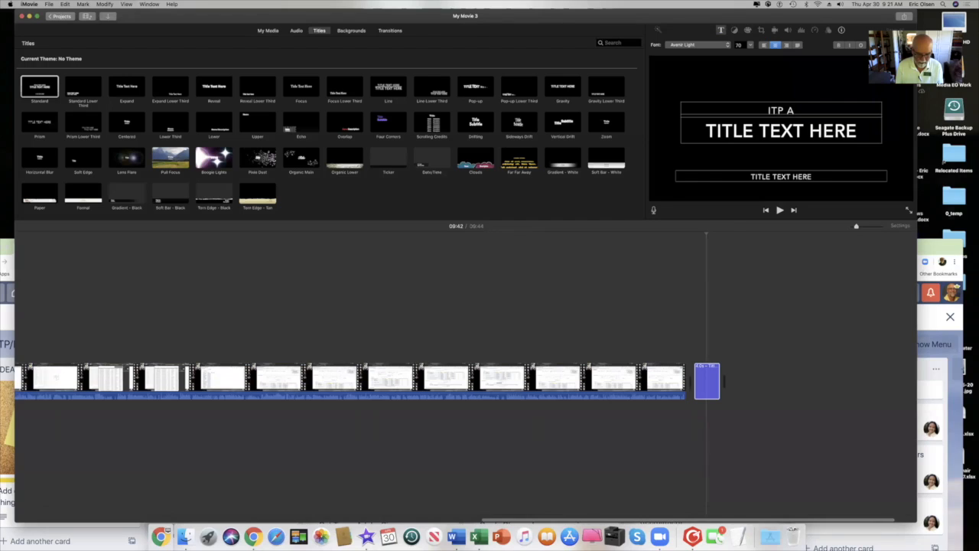
type("T CAL")
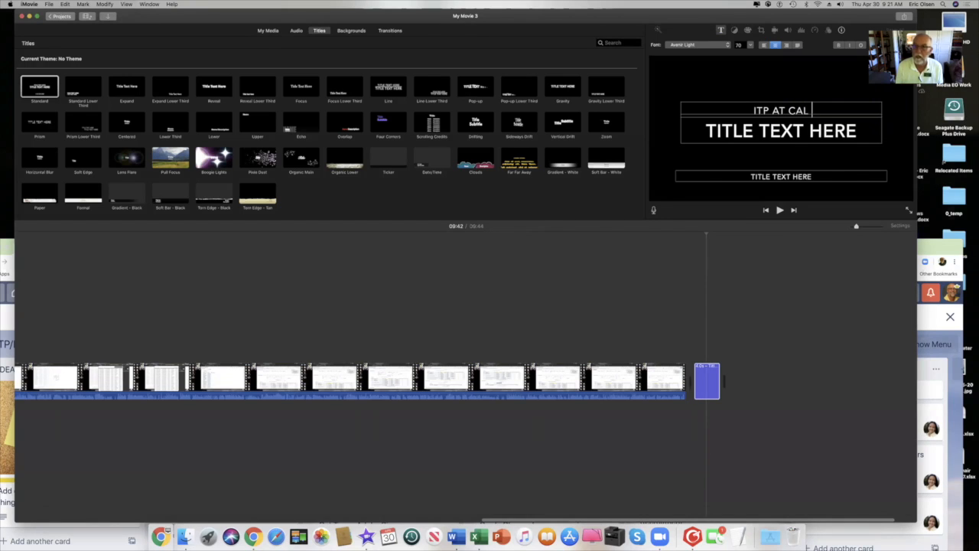
type(" POLY")
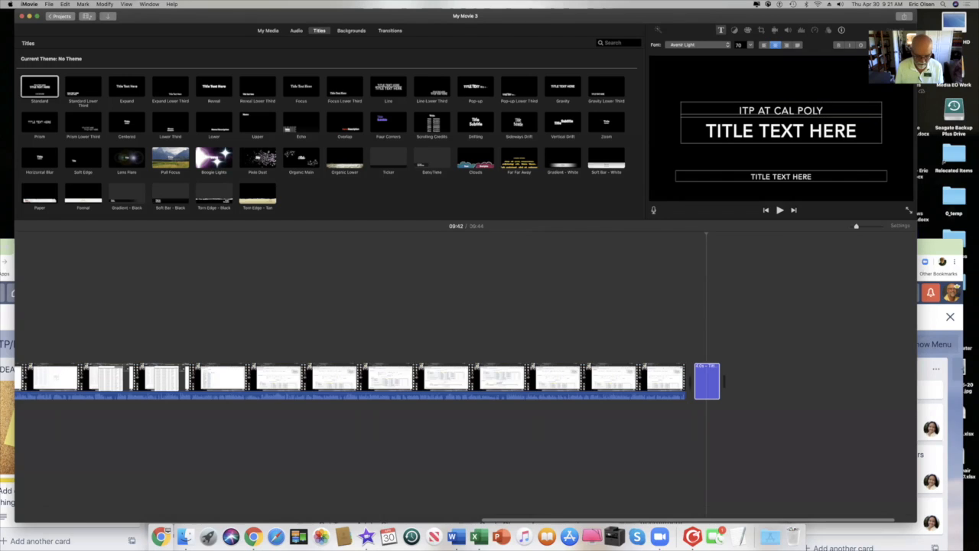
type(" SLO")
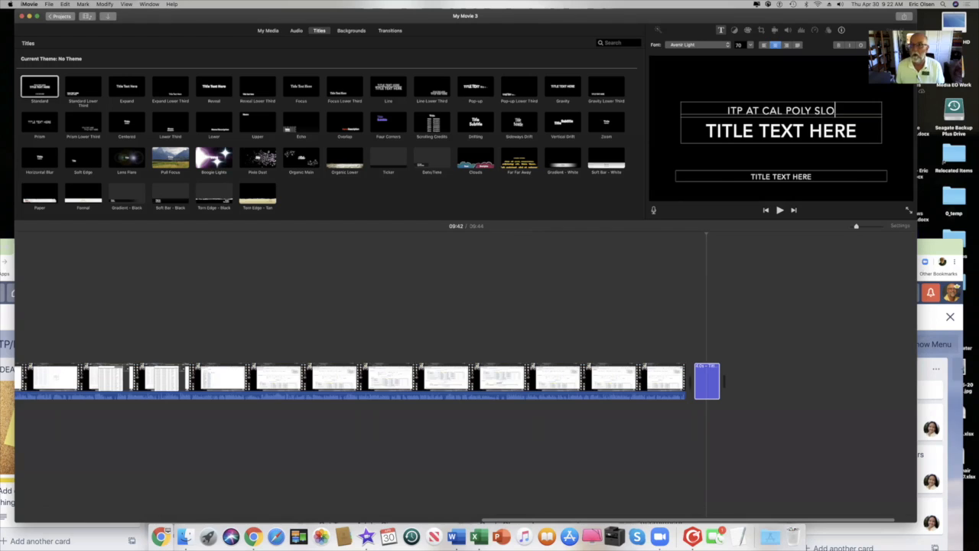
left_click(733, 132)
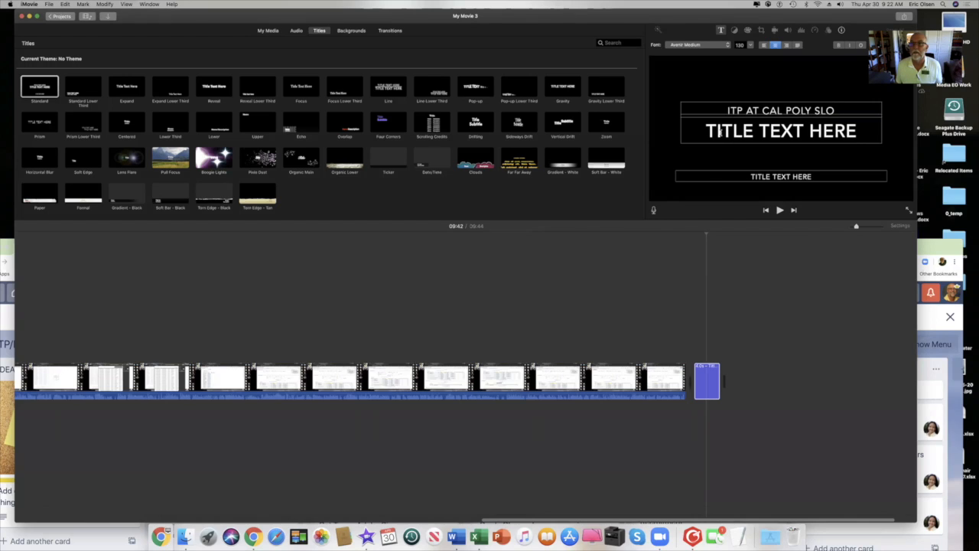
left_click_drag(710, 131, 863, 132)
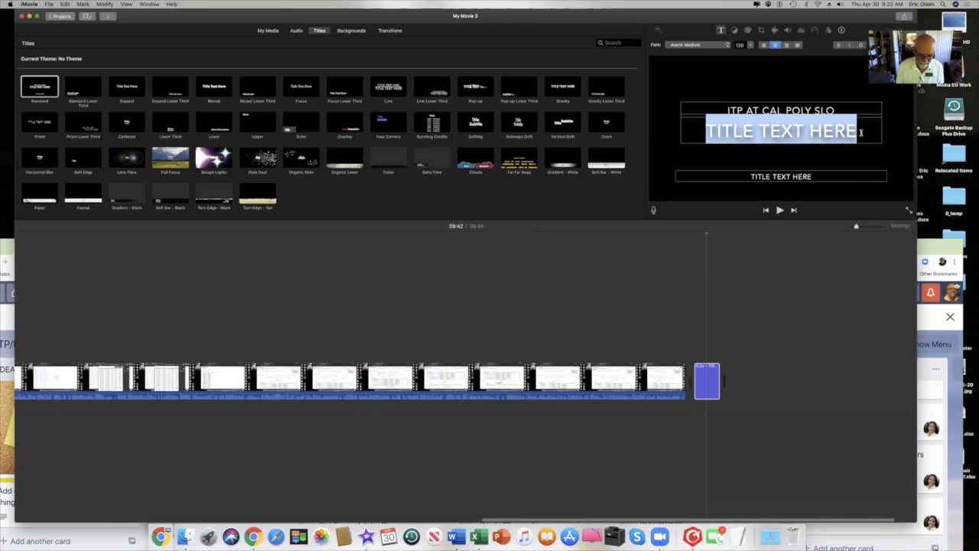
type("E")
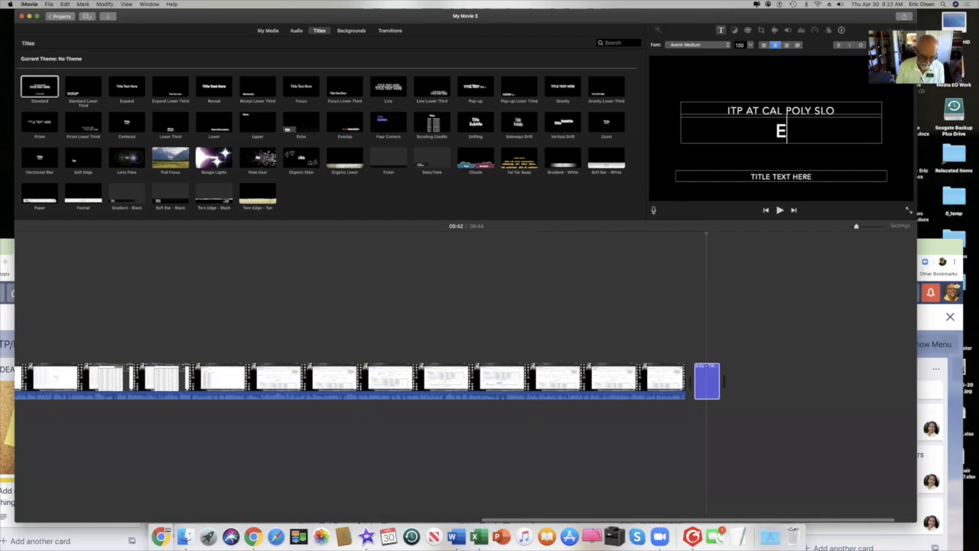
type("NROLLMENT")
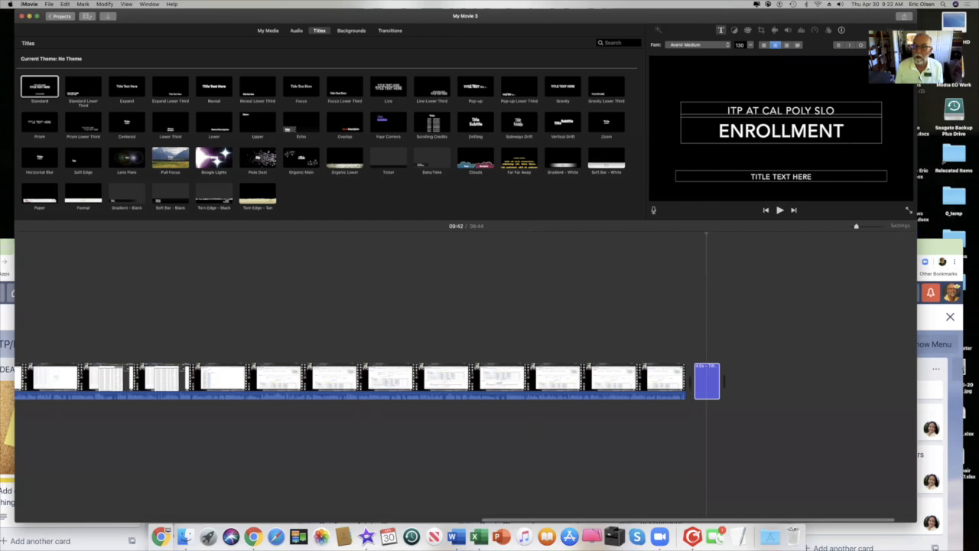
type(" MONI")
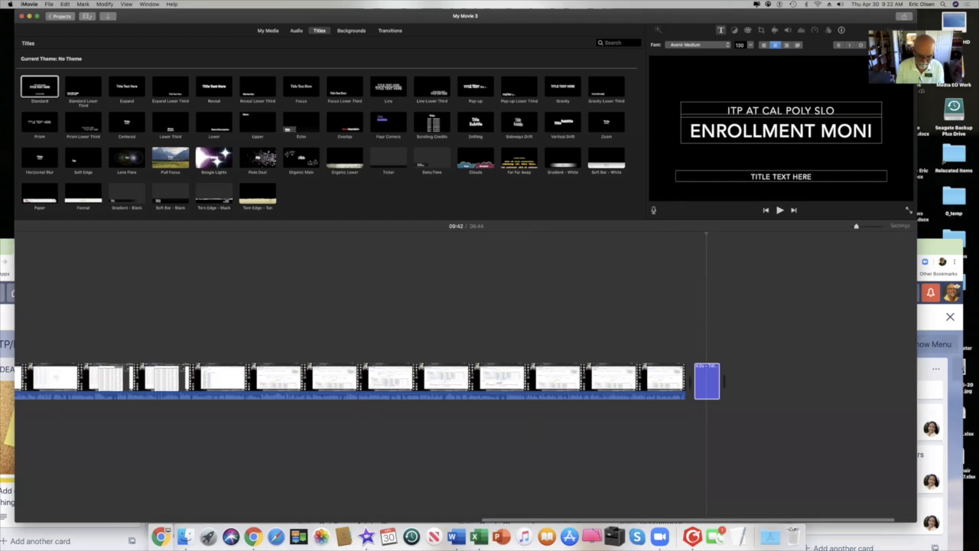
type("TORING")
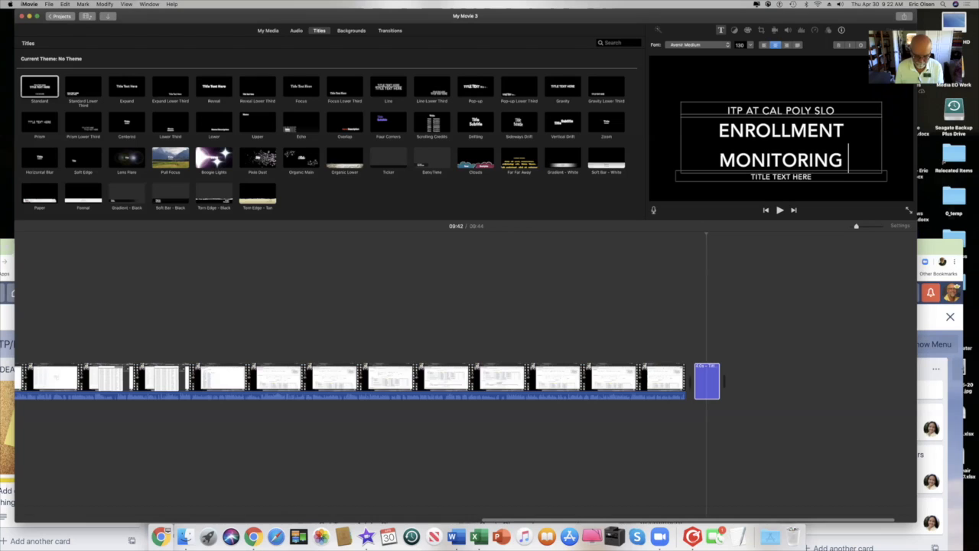
type(" TRAINING")
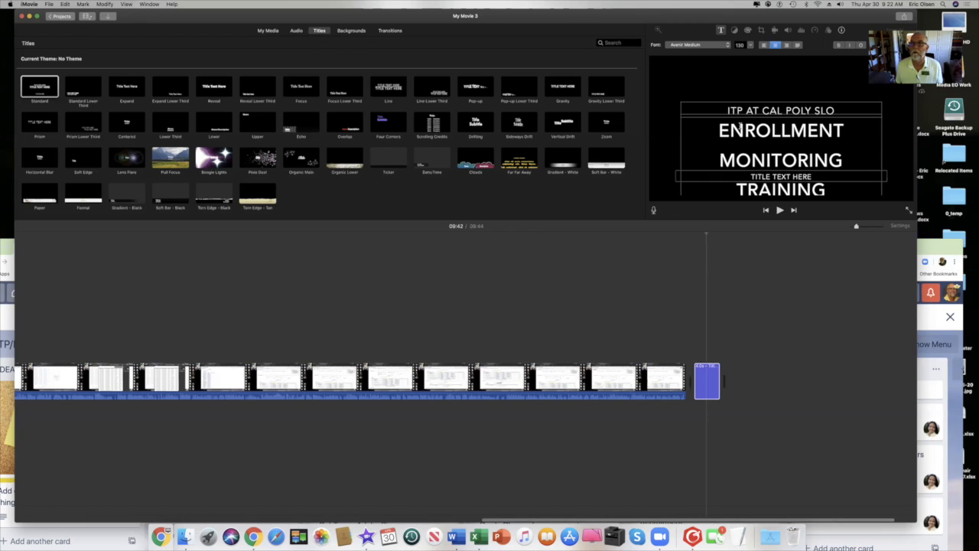
Shrink ENROLLMENT MONITORING TRAINING to font size 36.
left_click_drag(719, 129, 853, 186)
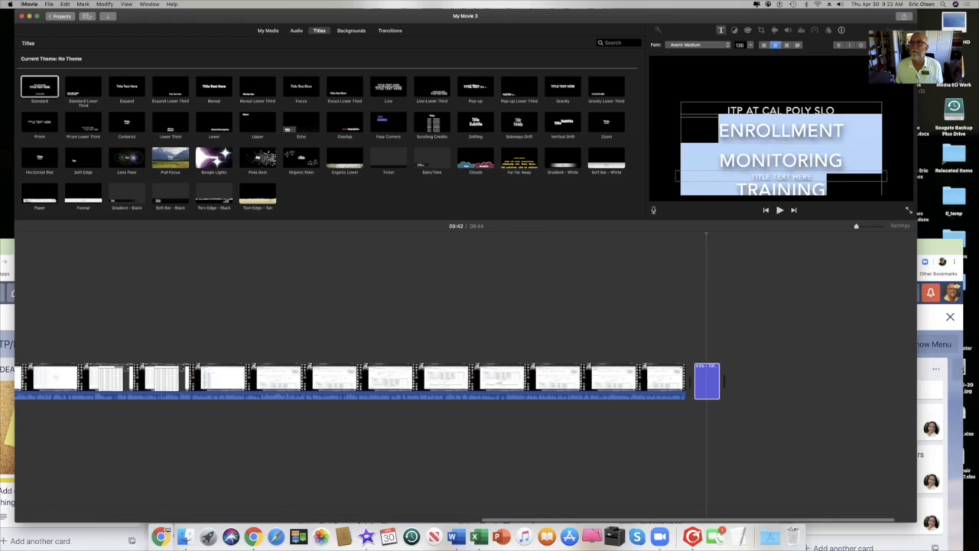
left_click_drag(925, 29, 203, 17)
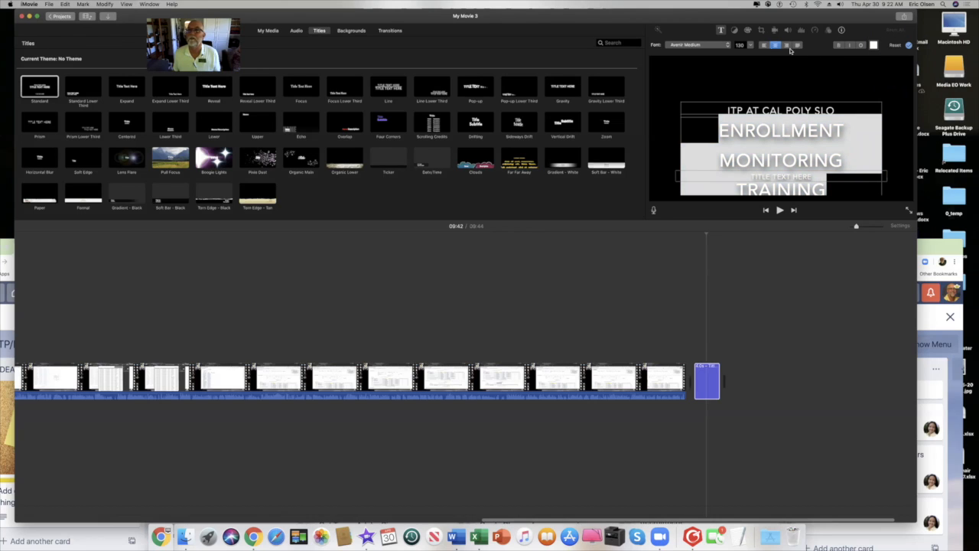
left_click(750, 46)
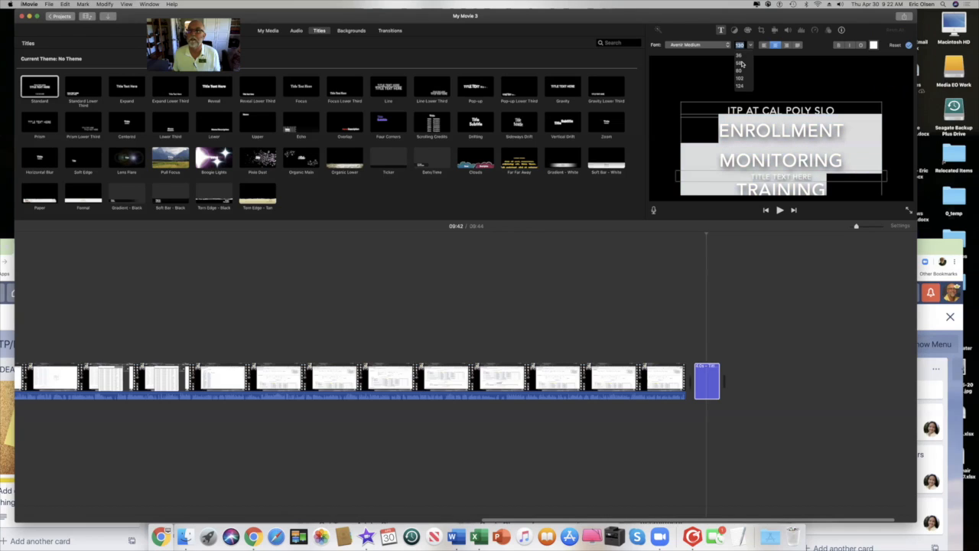
left_click(739, 56)
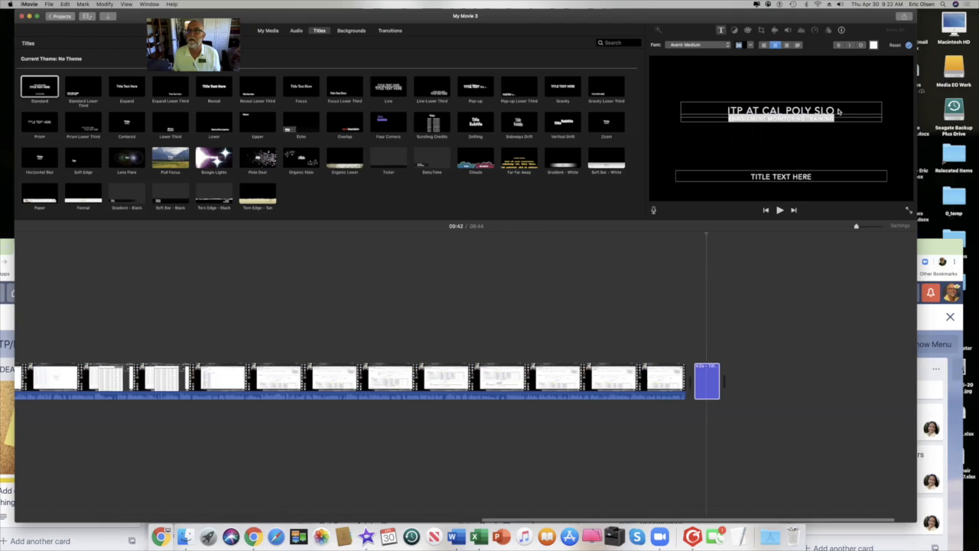
Select the ITP AT CAL POLY SLO line and shrink its font size.
left_click(843, 110)
left_click_drag(844, 110, 727, 110)
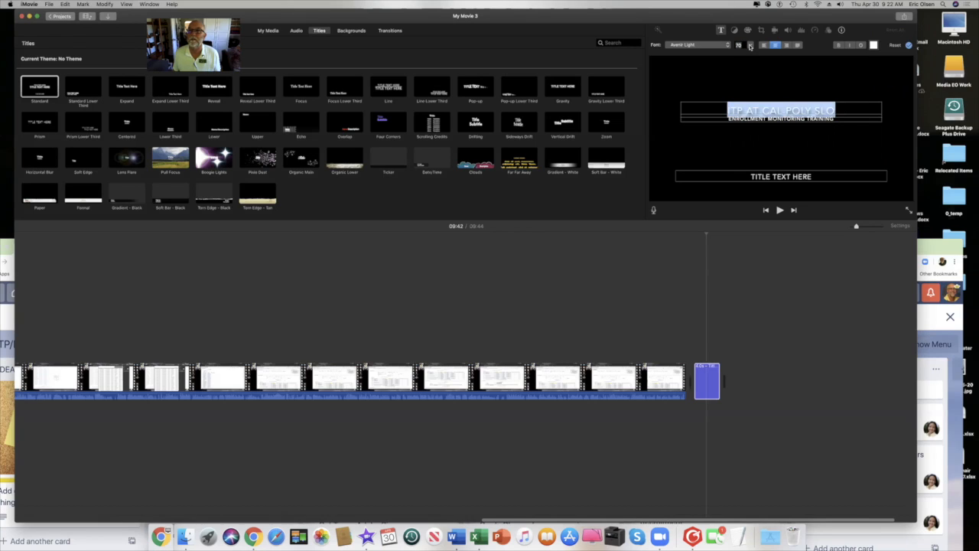
left_click(750, 46)
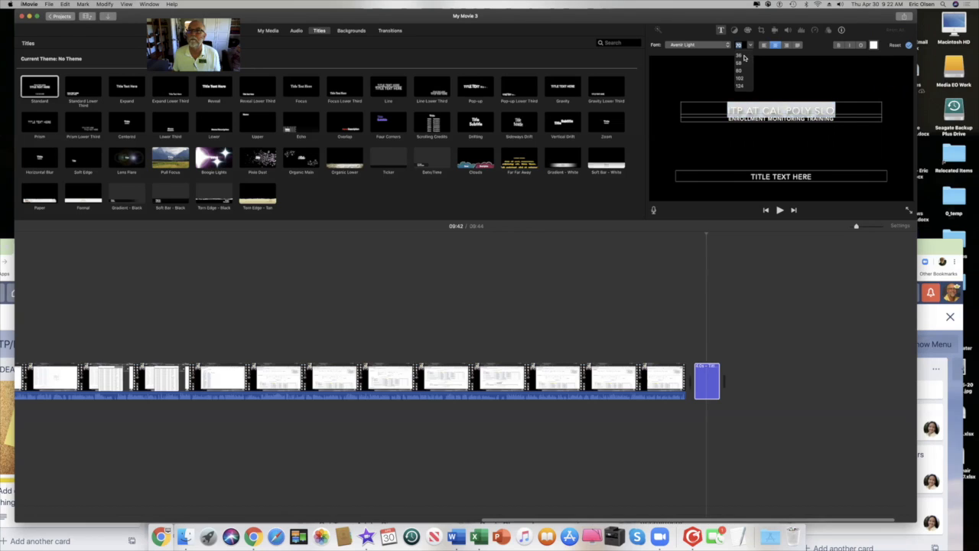
left_click(744, 58)
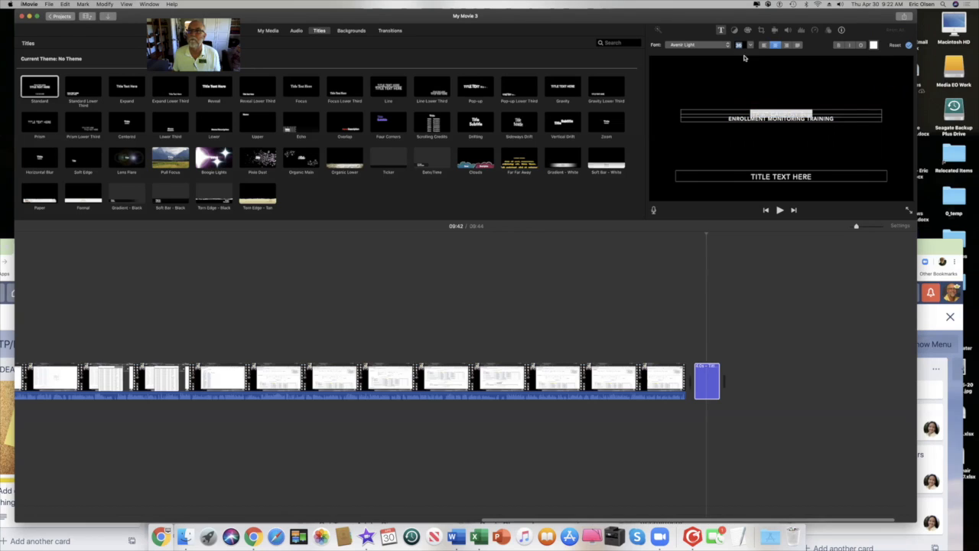
Reopen the closing title and place the insertion point right after TRAINING.
left_click(838, 119)
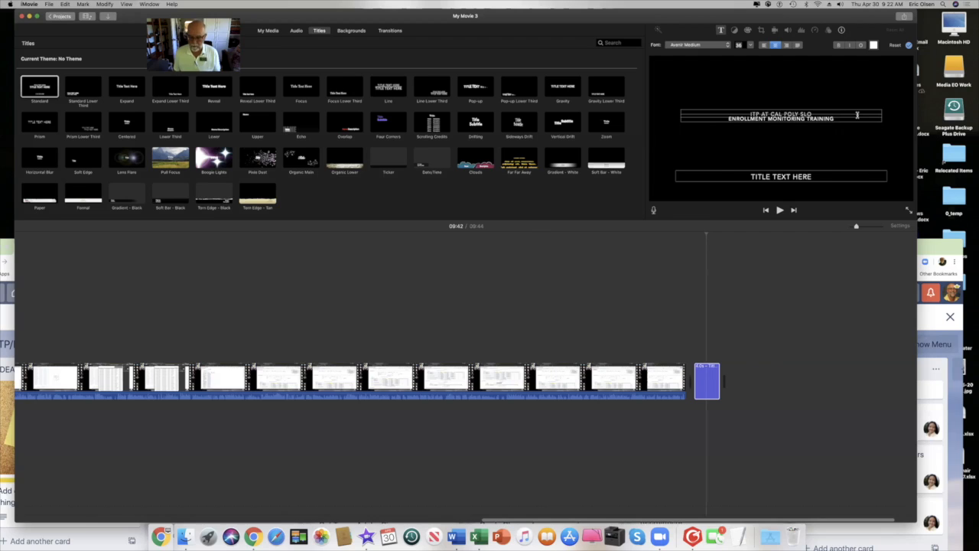
key("super+shift+Left")
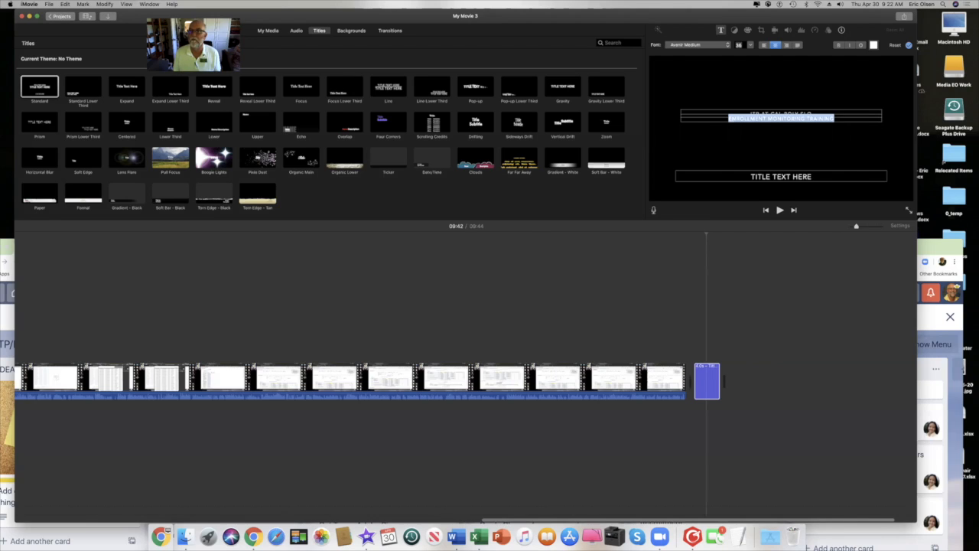
key("Return")
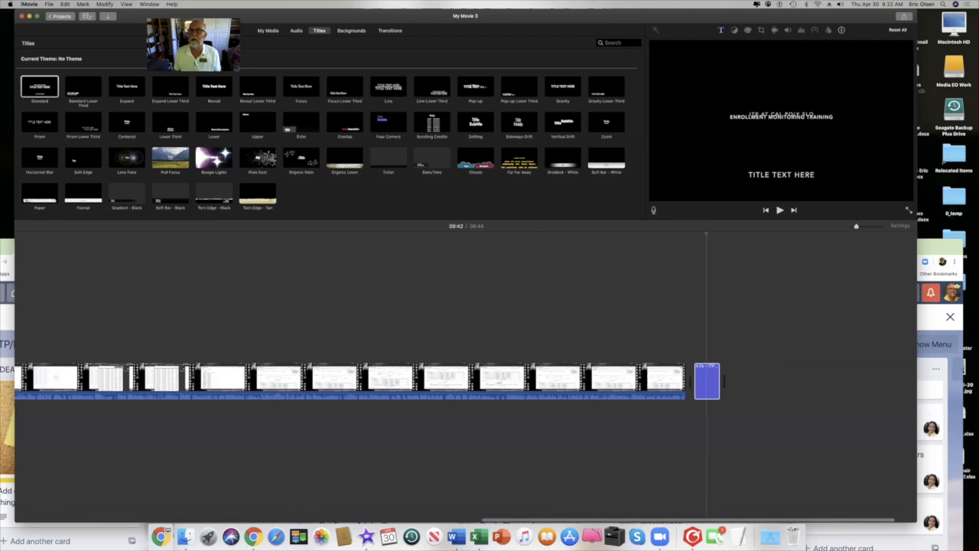
left_click(810, 120)
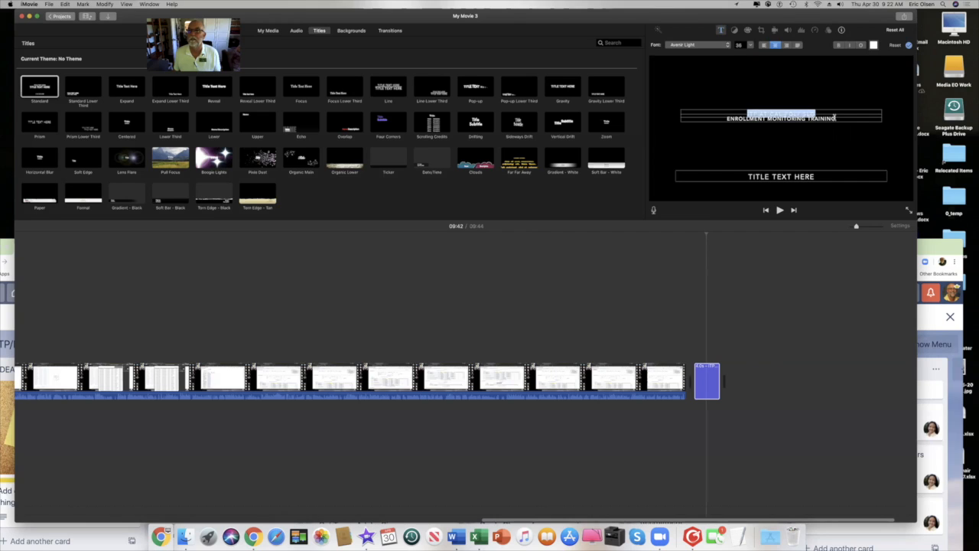
left_click(840, 118)
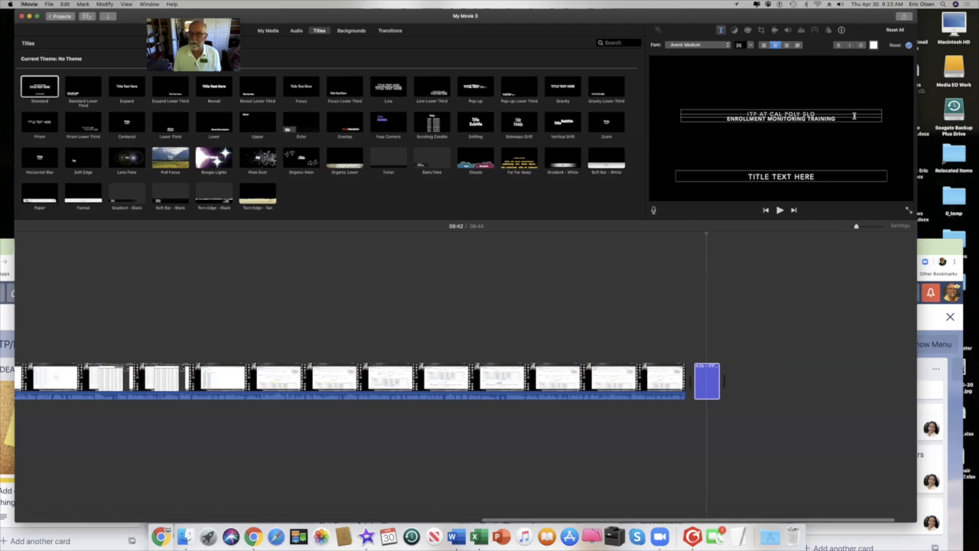
key("super+shift+Left")
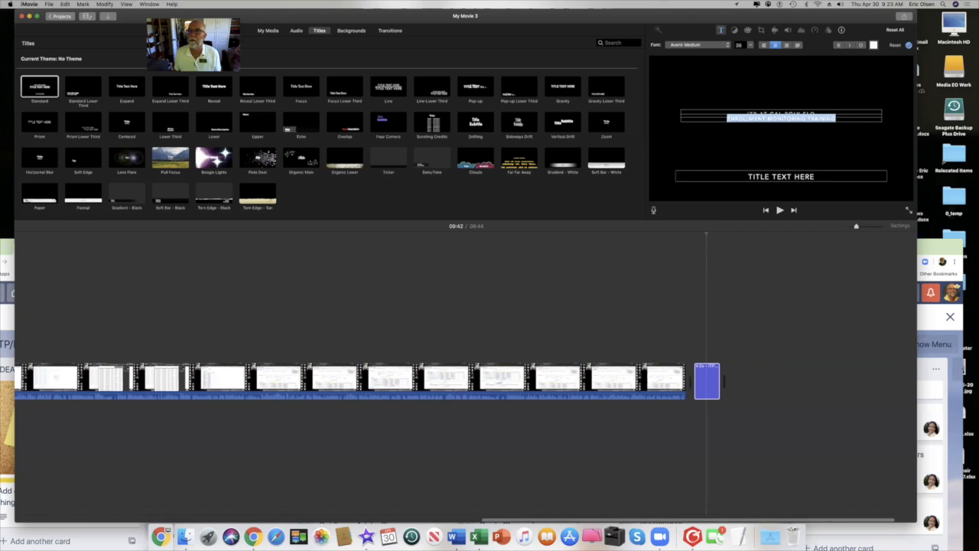
left_click(834, 118)
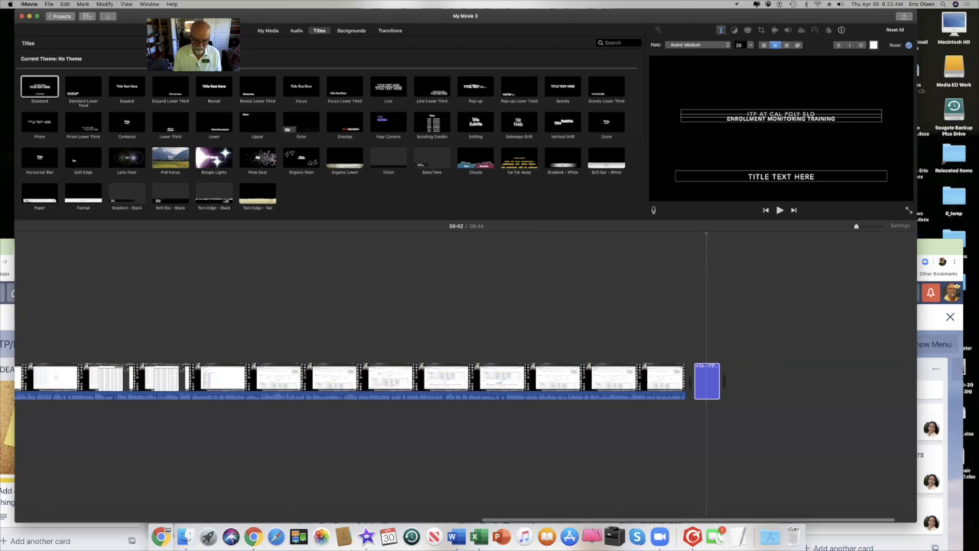
Add a credit after TRAINING: PRODUCED BY the two producers' names ON 30 APR 2020.
type("REORDED")
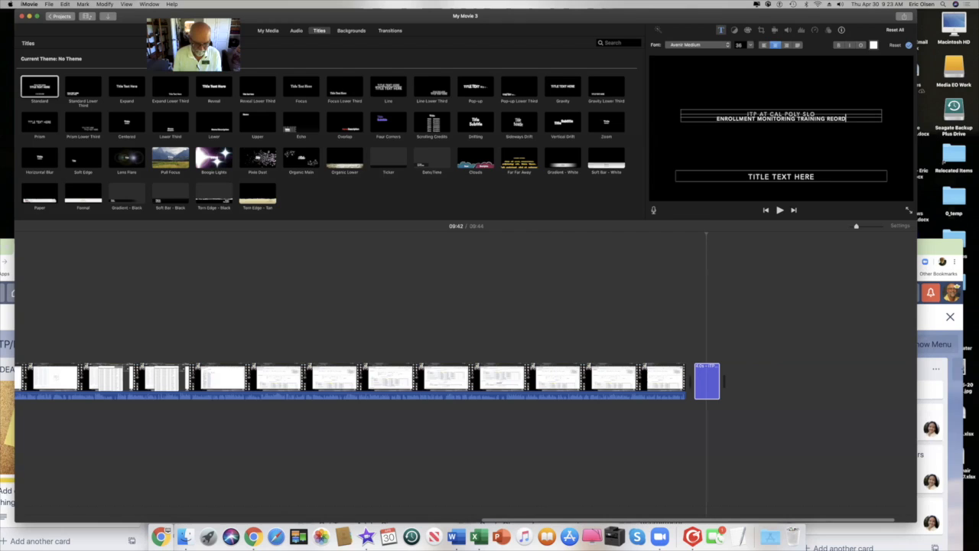
key("BackSpace")
key("BackSpace")
key("BackSpace")
key("BackSpace")
key("BackSpace")
key("BackSpace")
key("BackSpace")
type("PRO")
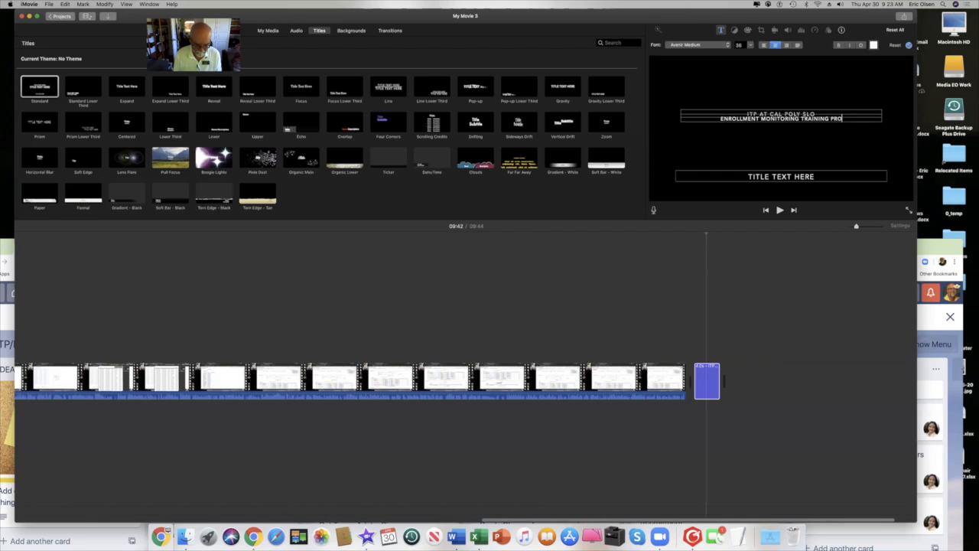
type("DUCED BY")
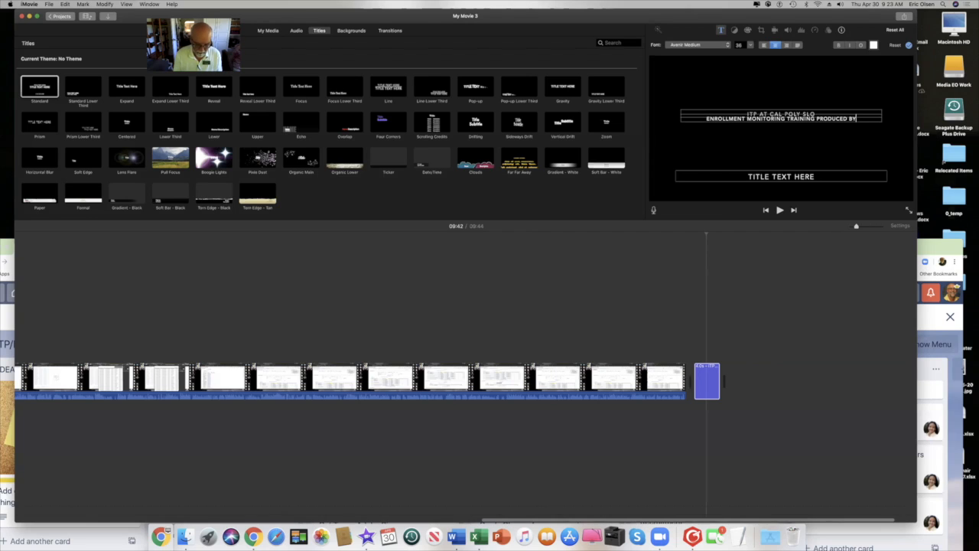
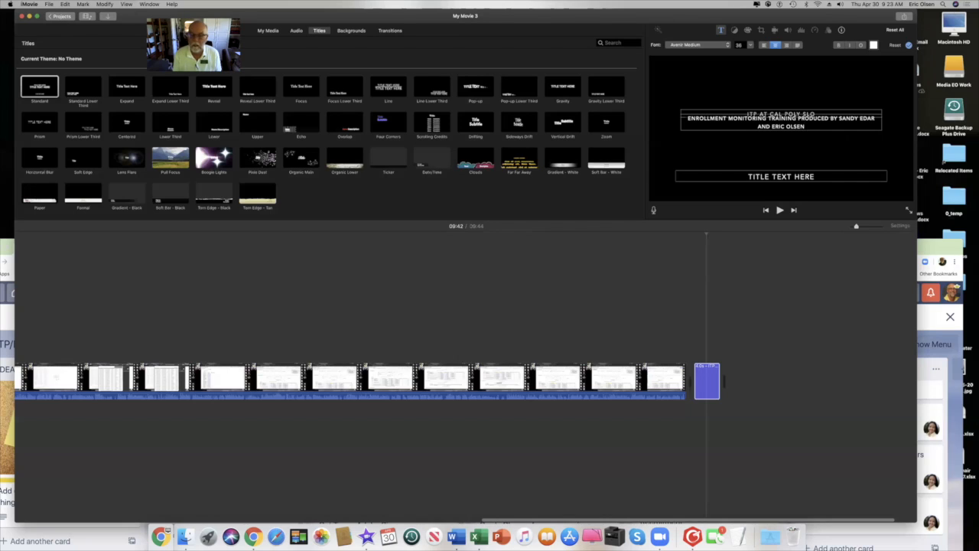
type(" ON")
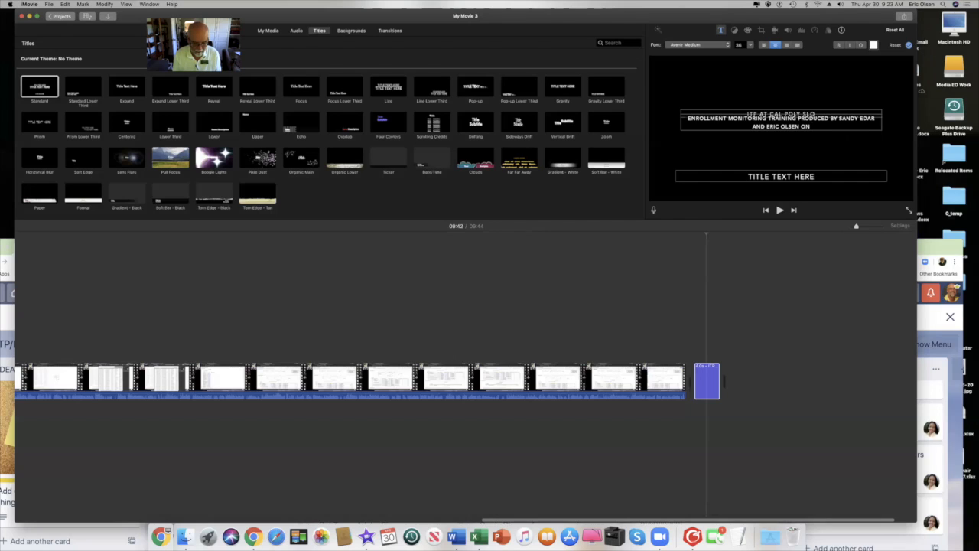
type("30APR20")
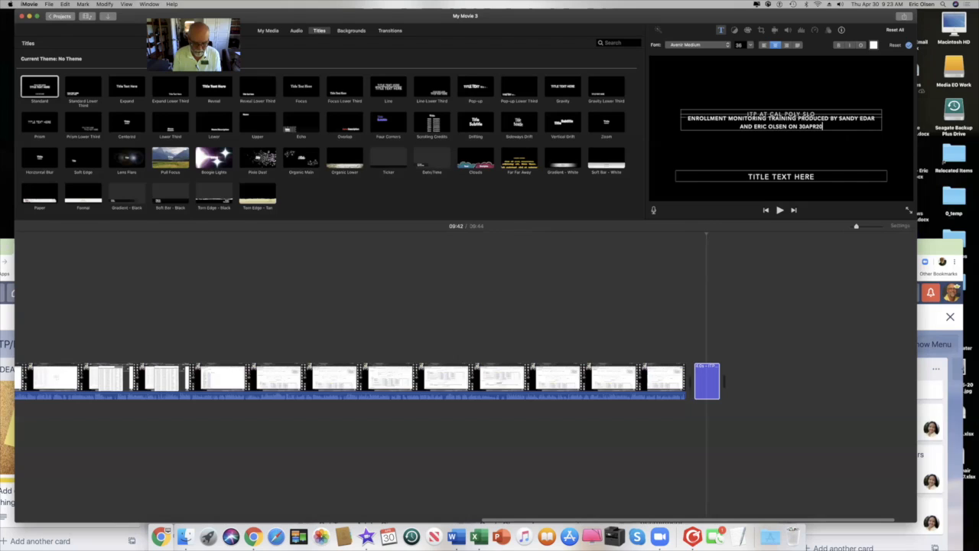
type("20")
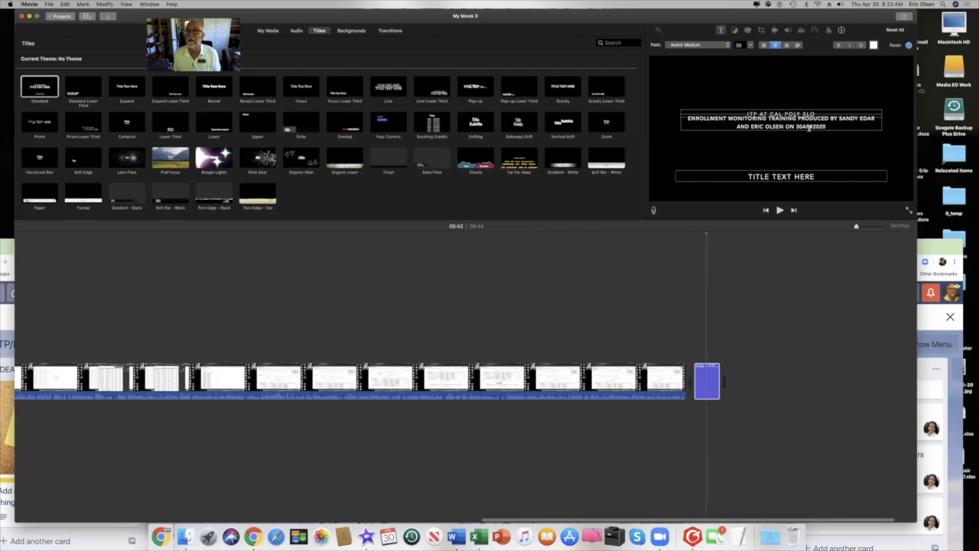
left_click(804, 126)
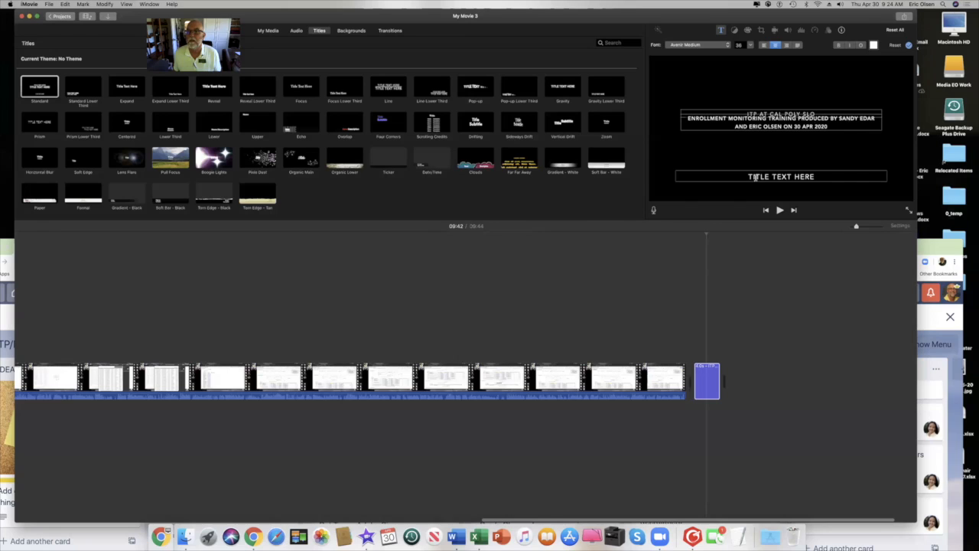
Replace TITLE TEXT HERE with USE FOR TRAINING on the closing title's bottom line.
left_click_drag(749, 176, 838, 175)
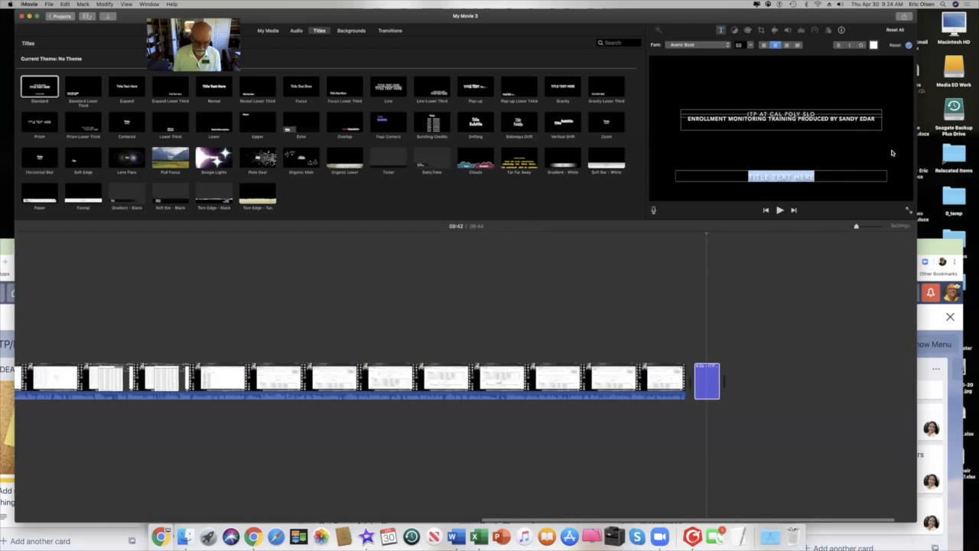
type("USE FOR")
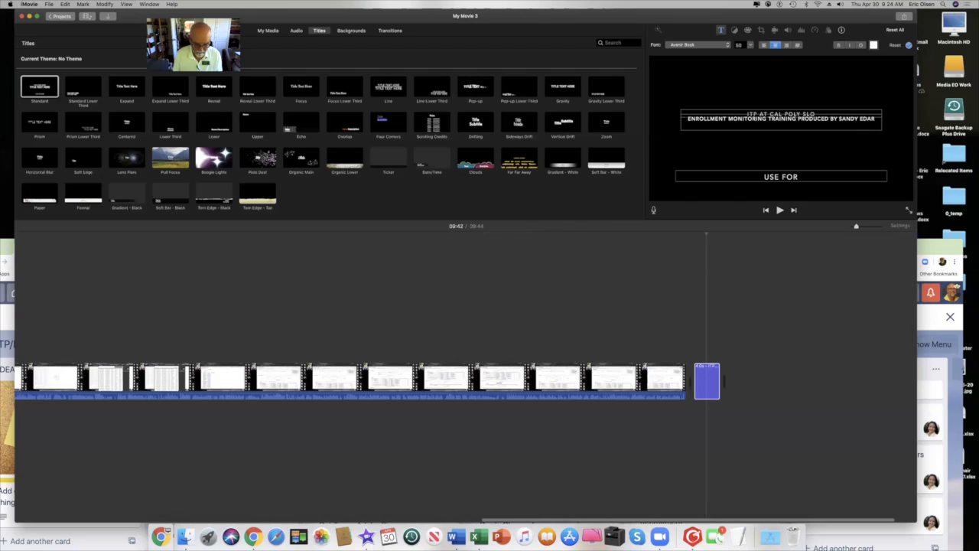
type(" TRAIN")
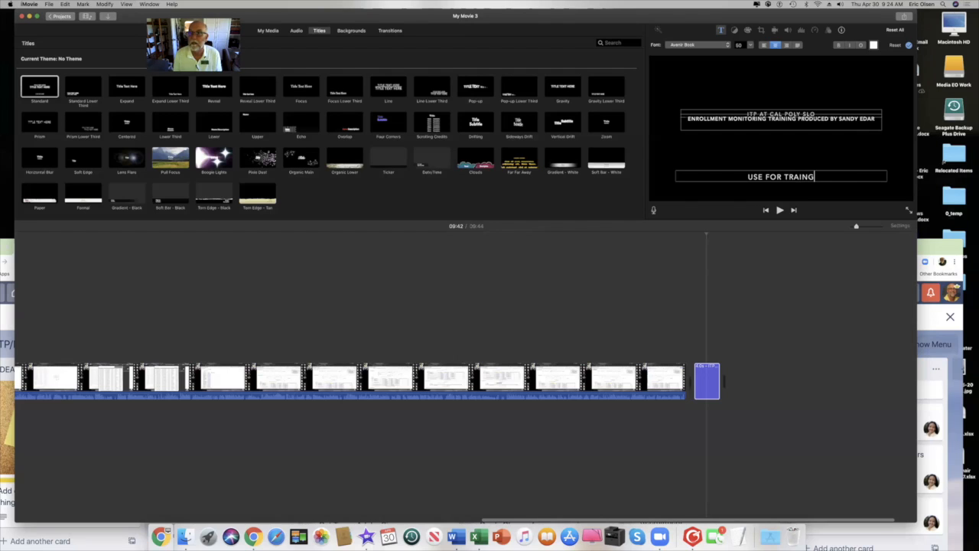
type("ING")
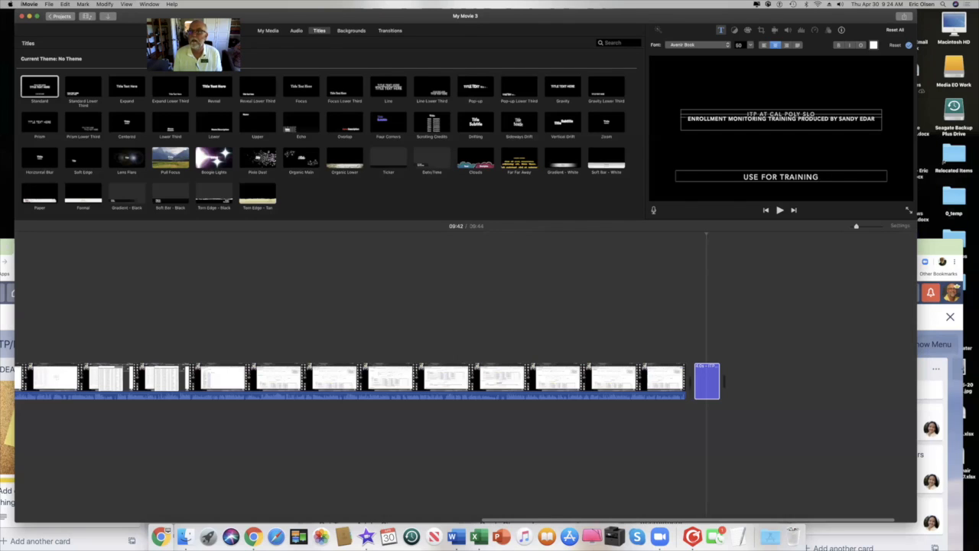
left_click(819, 145)
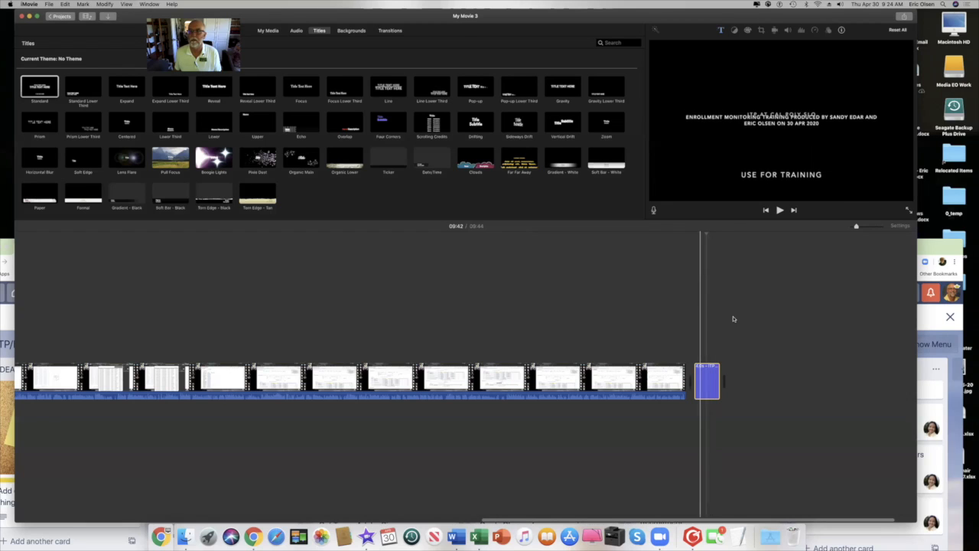
Play the movie's ending from 09:37, then open the closing title's text for editing.
left_click(676, 341)
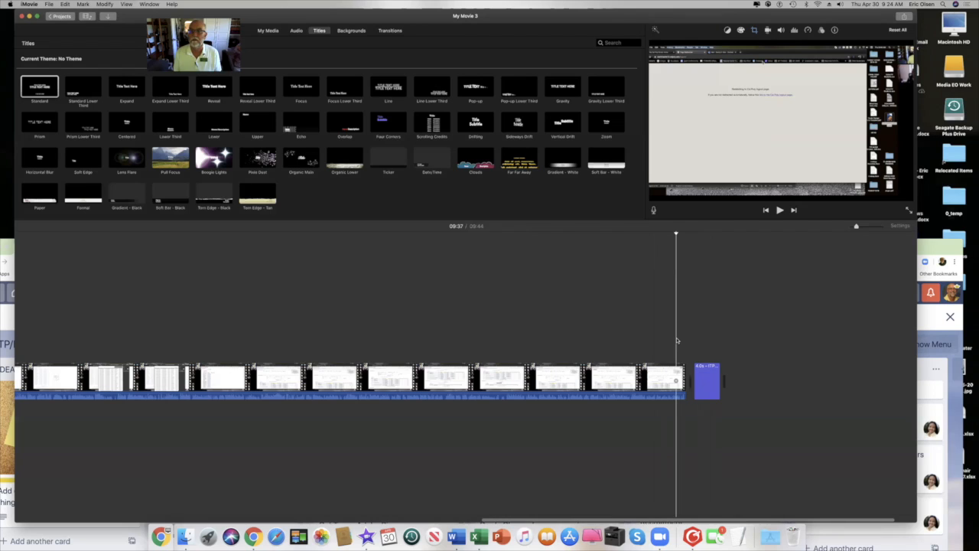
key("space")
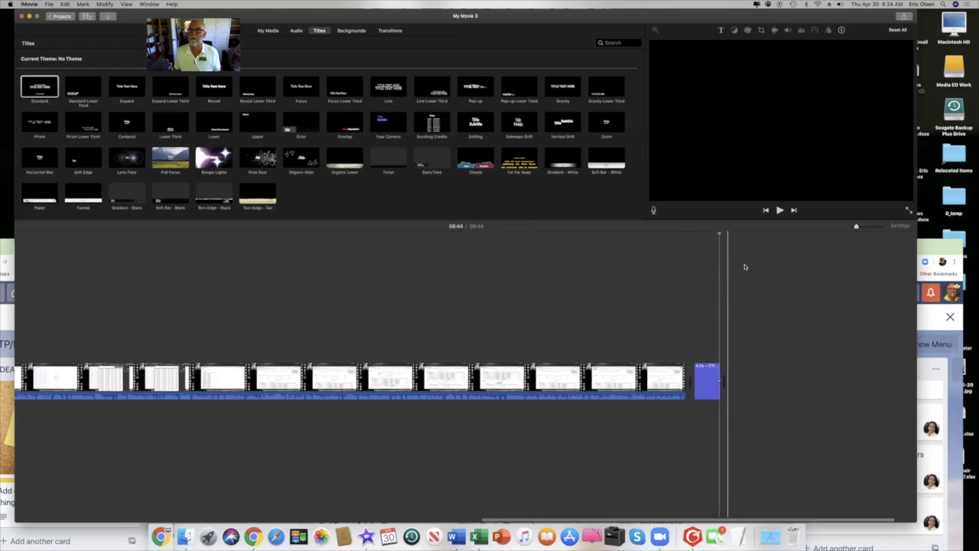
left_click(708, 380)
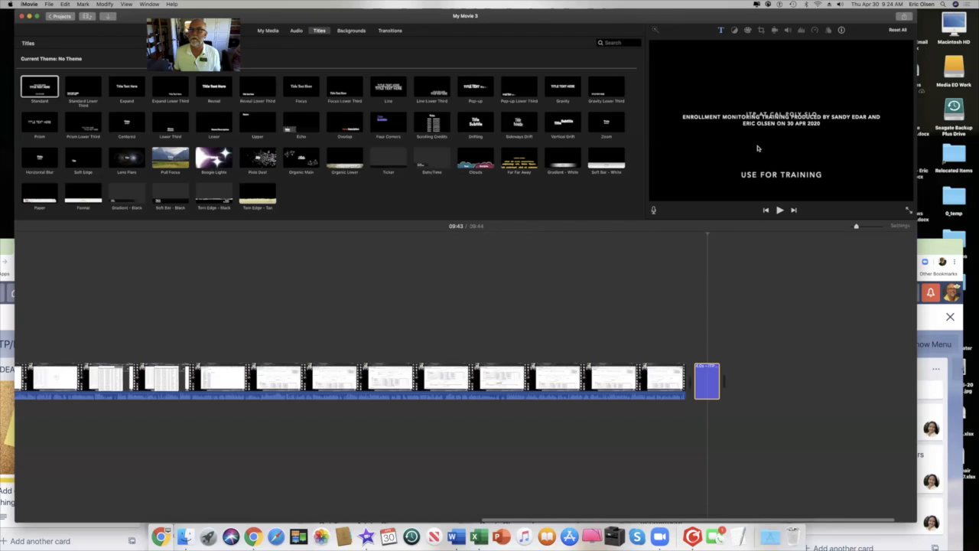
double_click(711, 370)
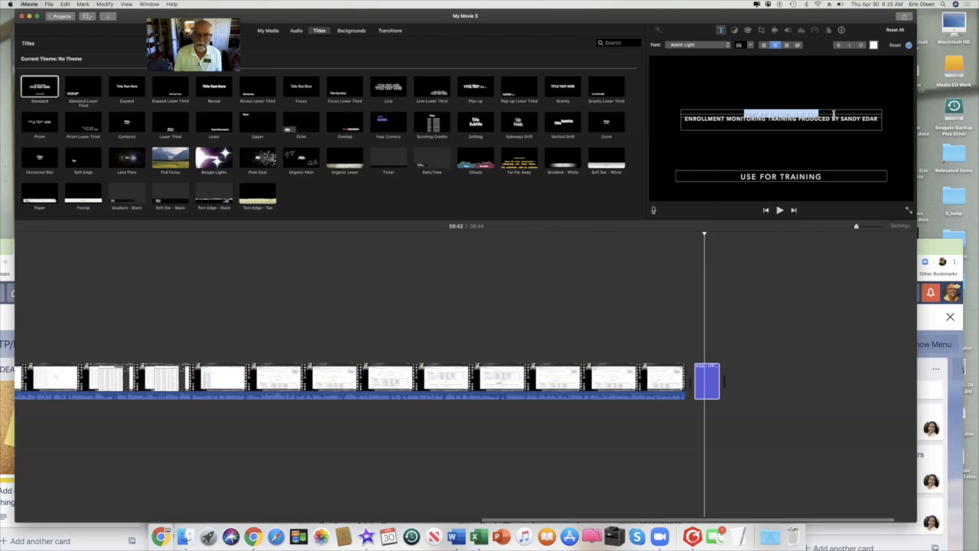
Move 'ITP AT CAL POLY SLO' from the top title line to before 'USE FOR TRAINING'.
key("BackSpace")
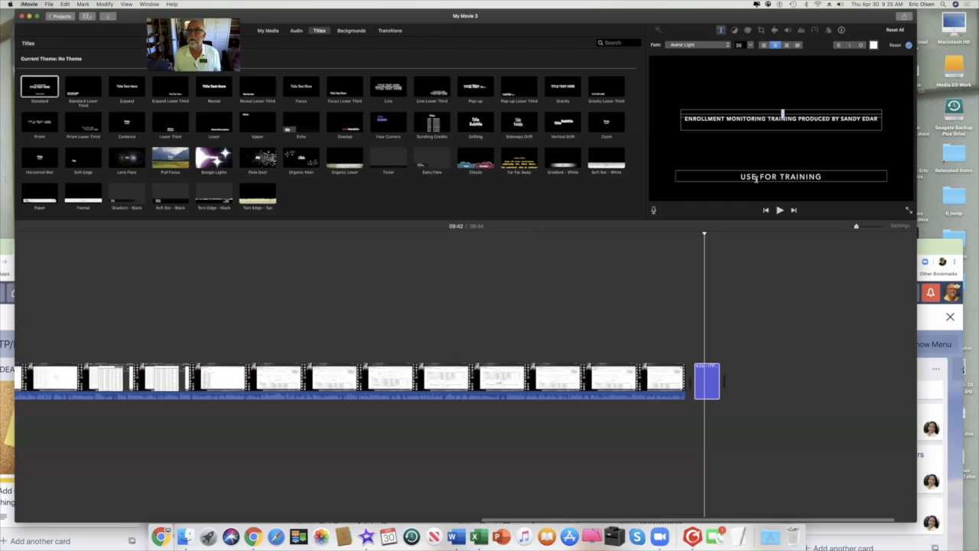
left_click(741, 177)
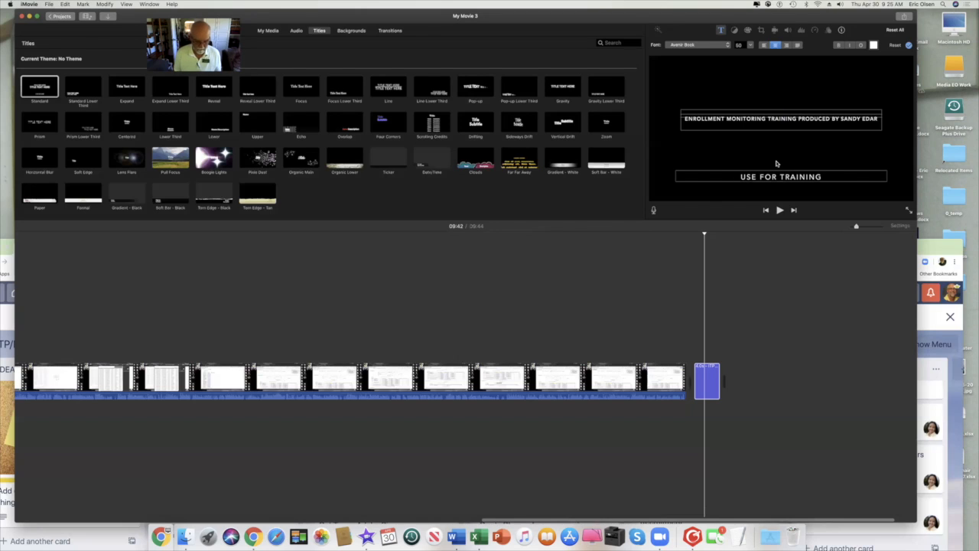
type("ITP AT CAL POLY SLO")
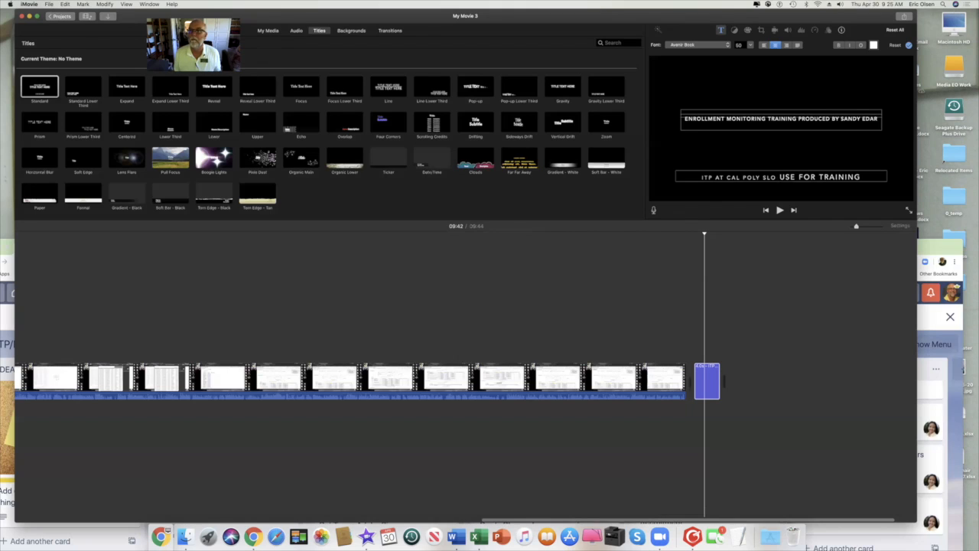
left_click(747, 151)
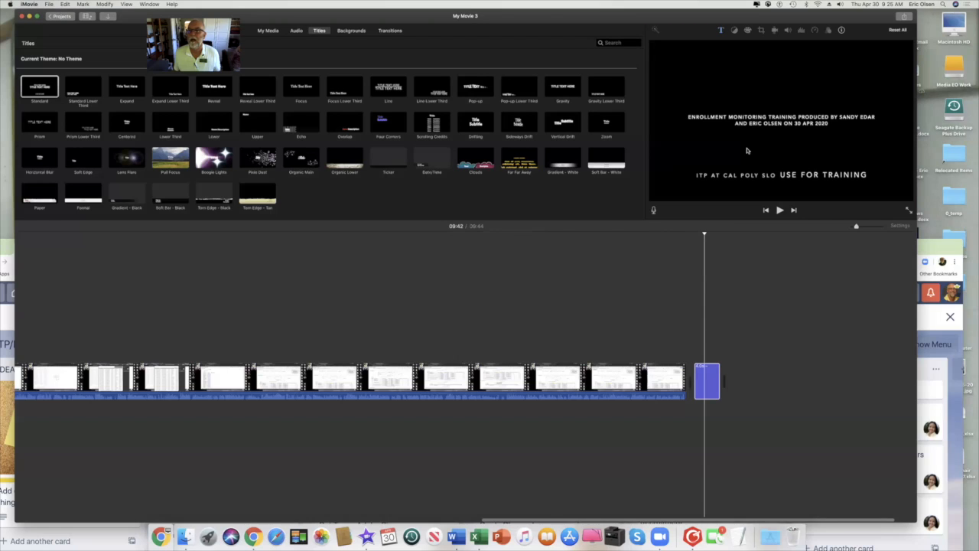
left_click(782, 175)
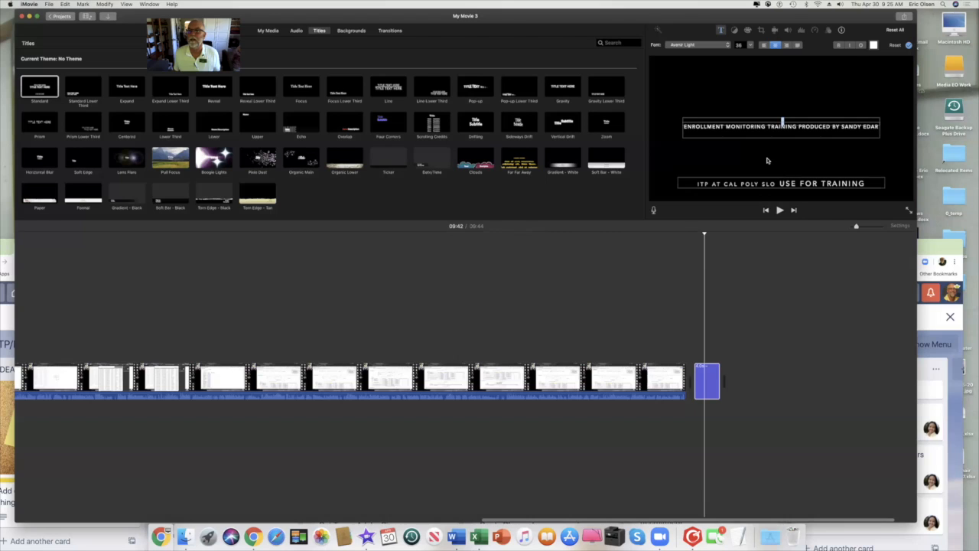
left_click(768, 160)
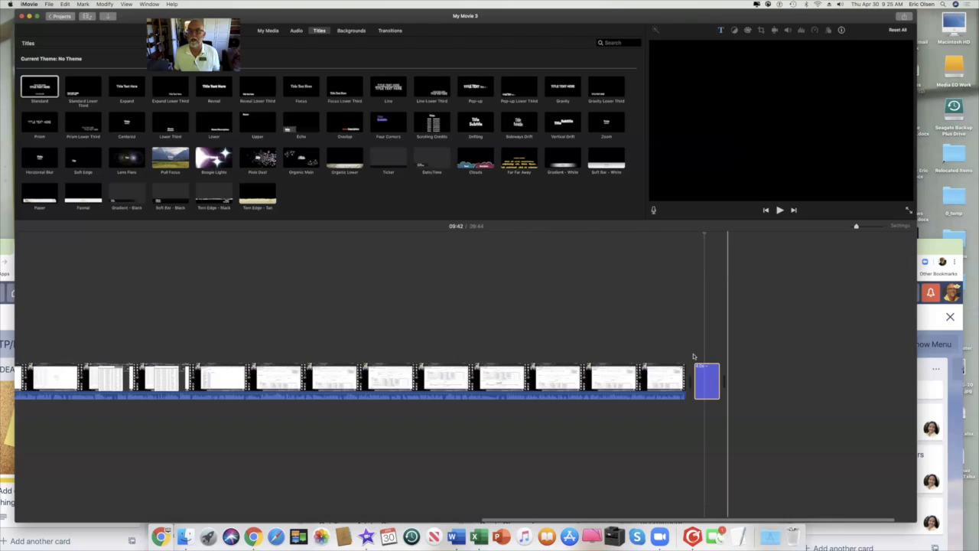
Lengthen the closing title clip, review playback, then trim it so the movie runs 09:53.
key("space")
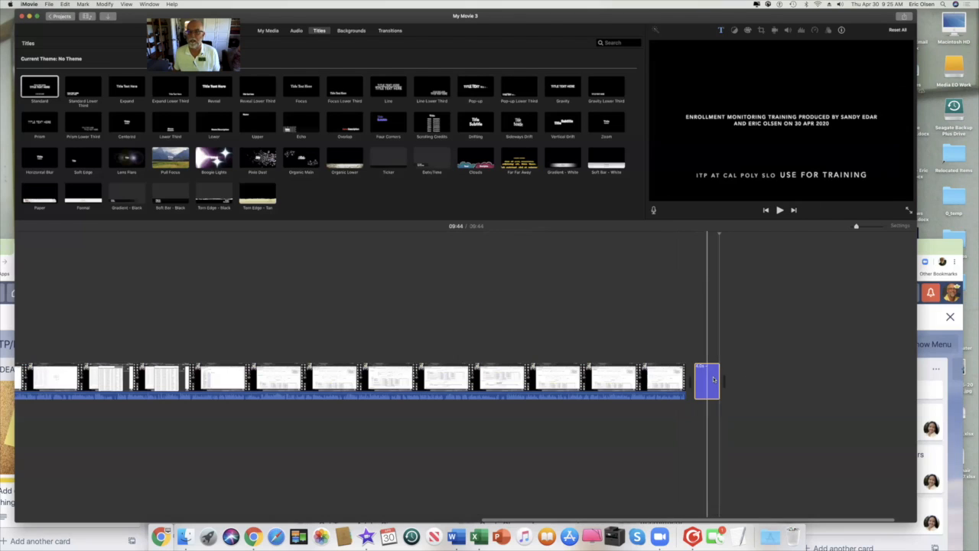
left_click_drag(719, 381, 755, 375)
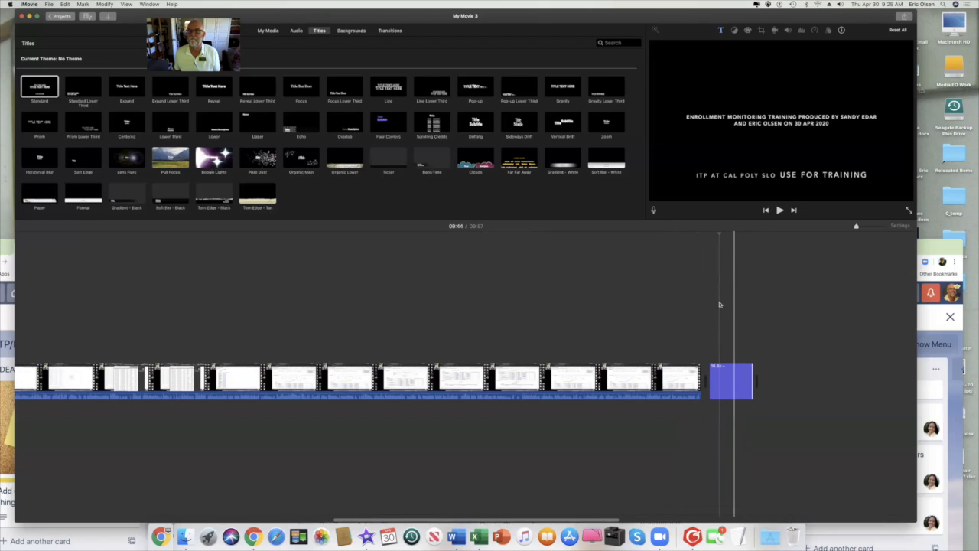
left_click(682, 325)
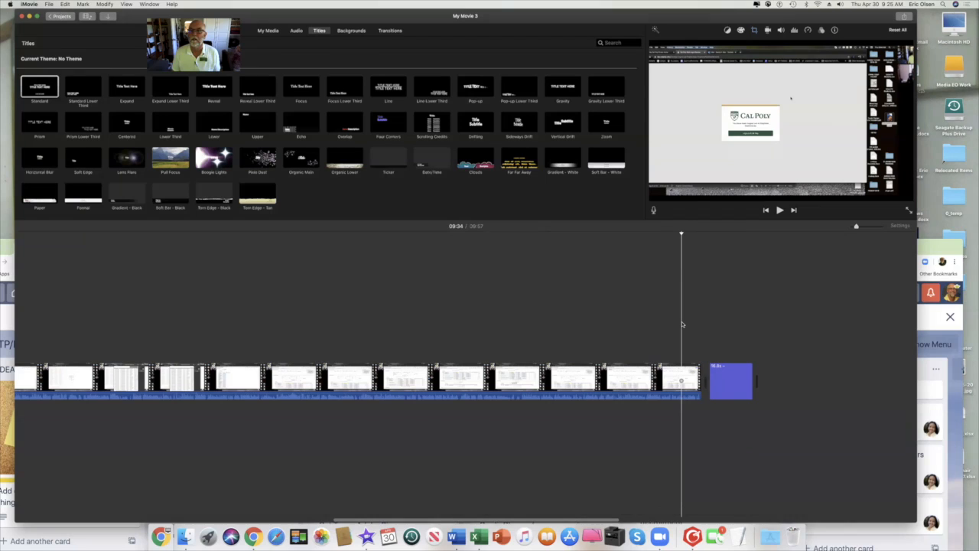
key("space")
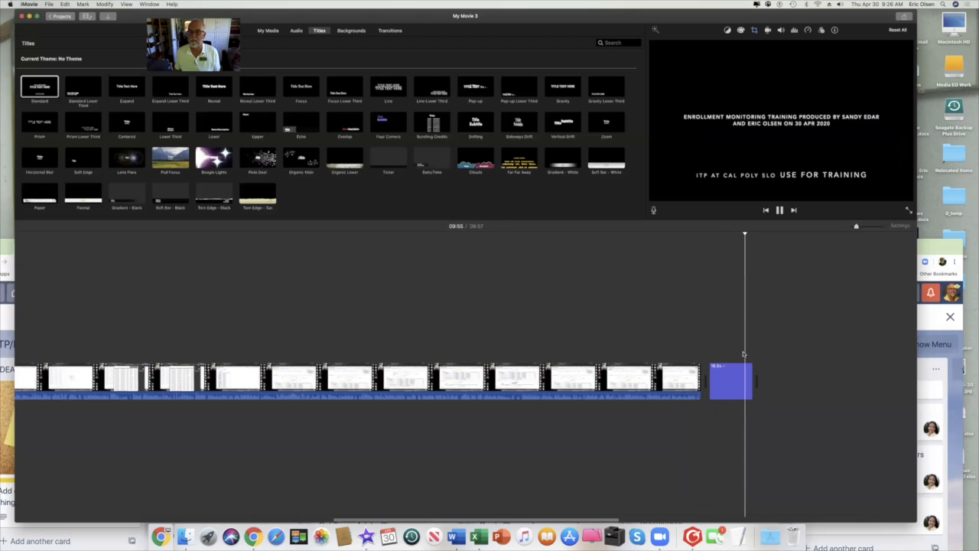
left_click_drag(746, 375, 730, 375)
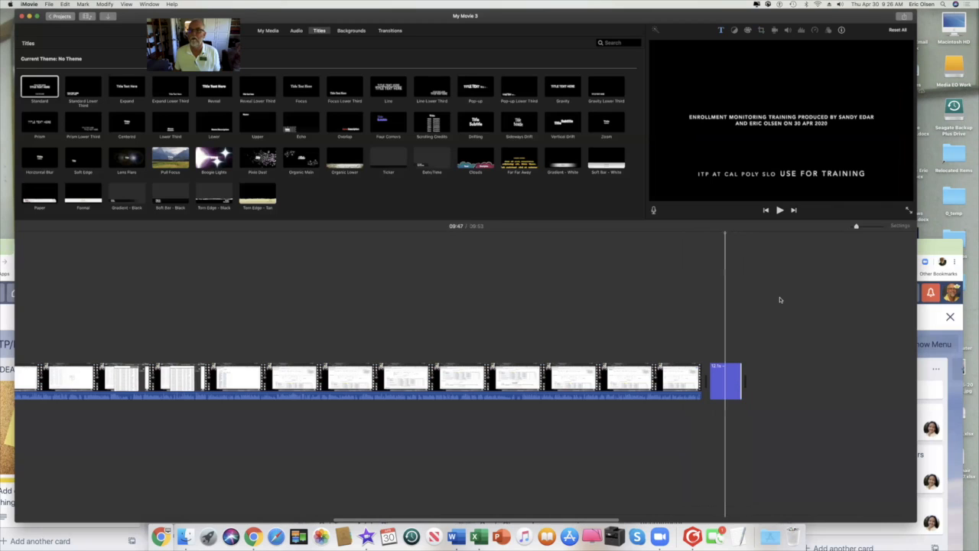
left_click(905, 17)
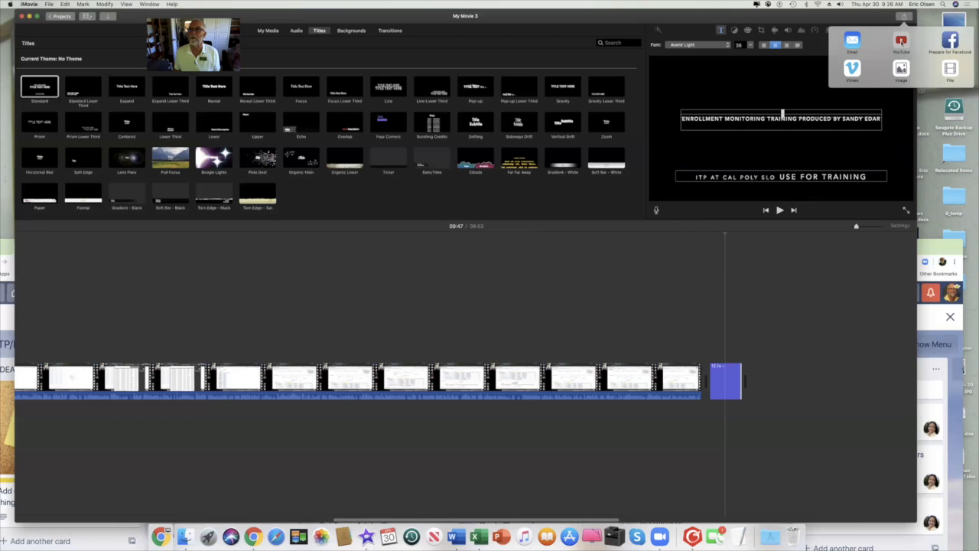
left_click(902, 42)
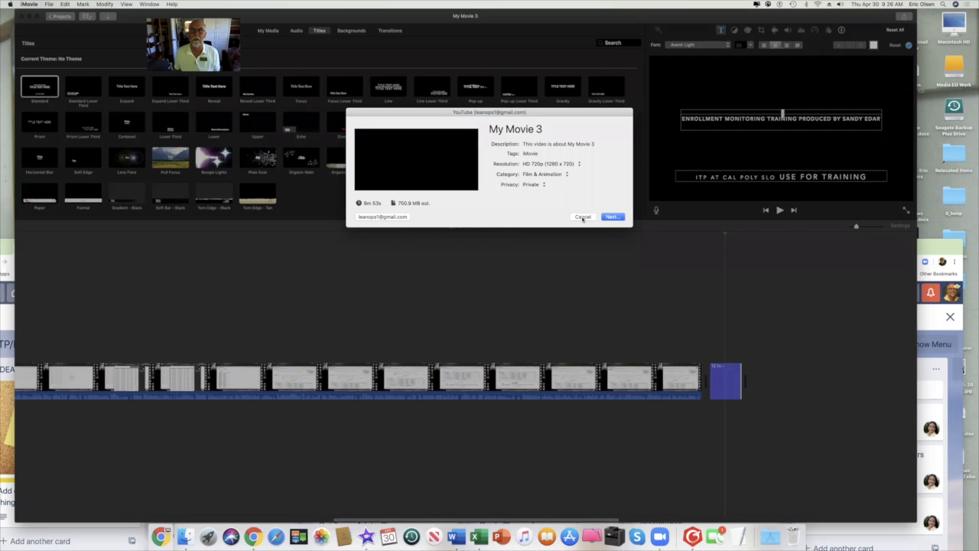
left_click(583, 217)
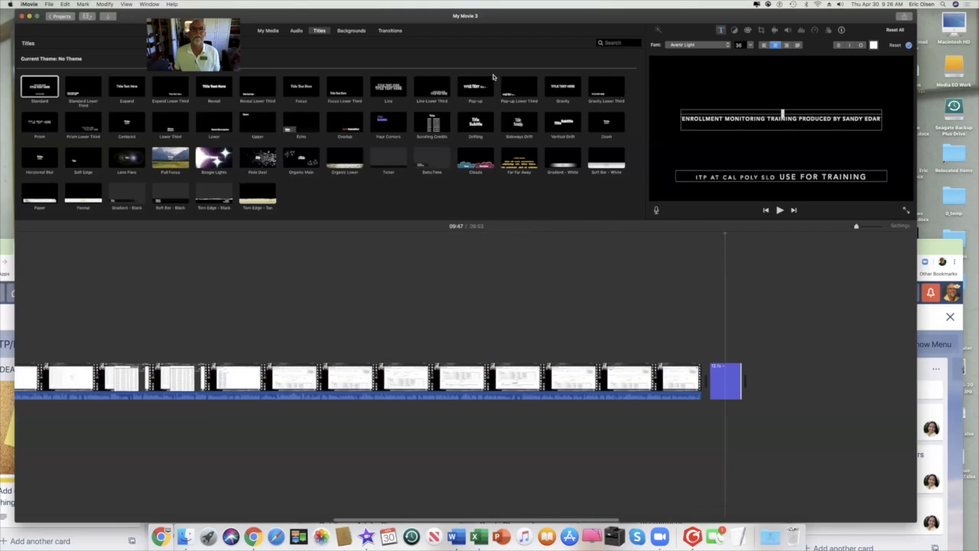
Name the project 'Enrollment Monitoring Training at ITP Cal Poly' on returning to the Projects browser.
left_click_drag(332, 15, 350, 65)
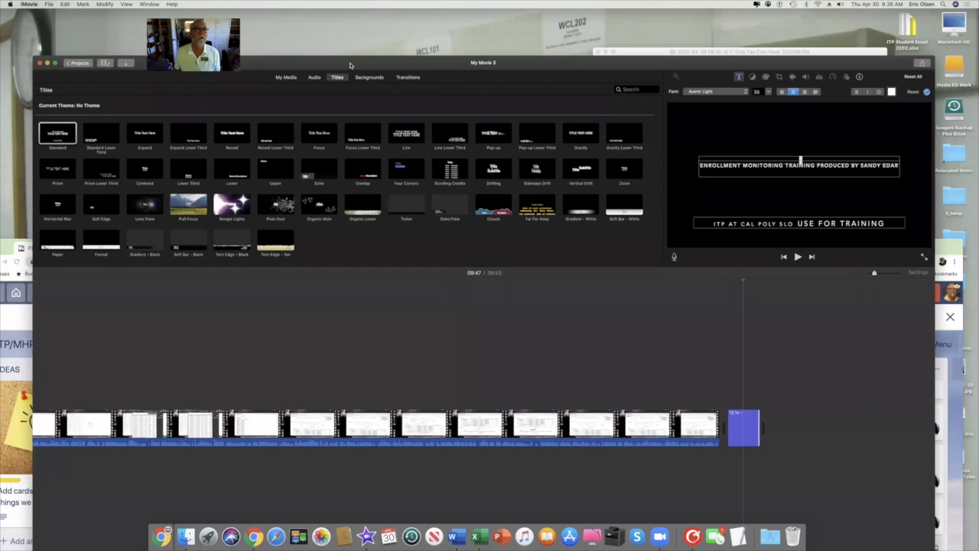
left_click(80, 63)
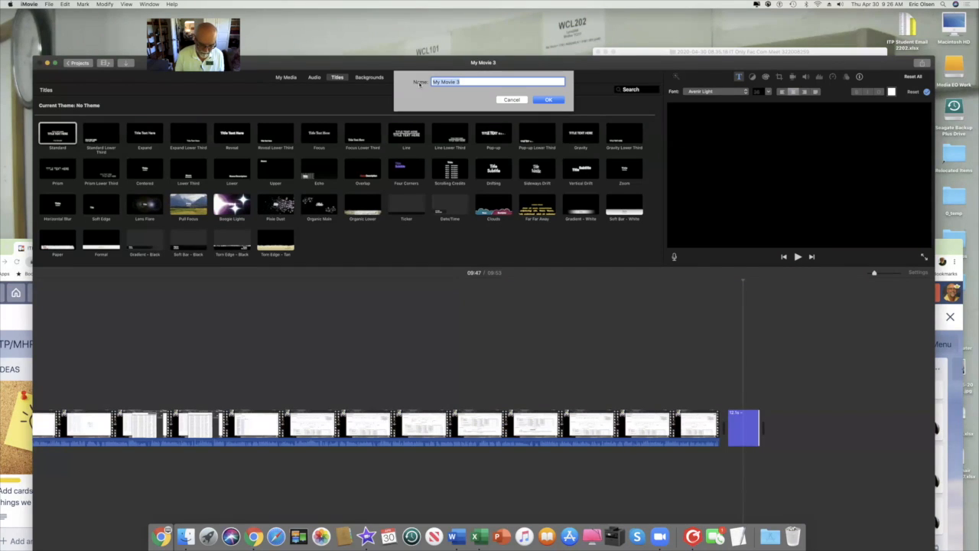
type("Er")
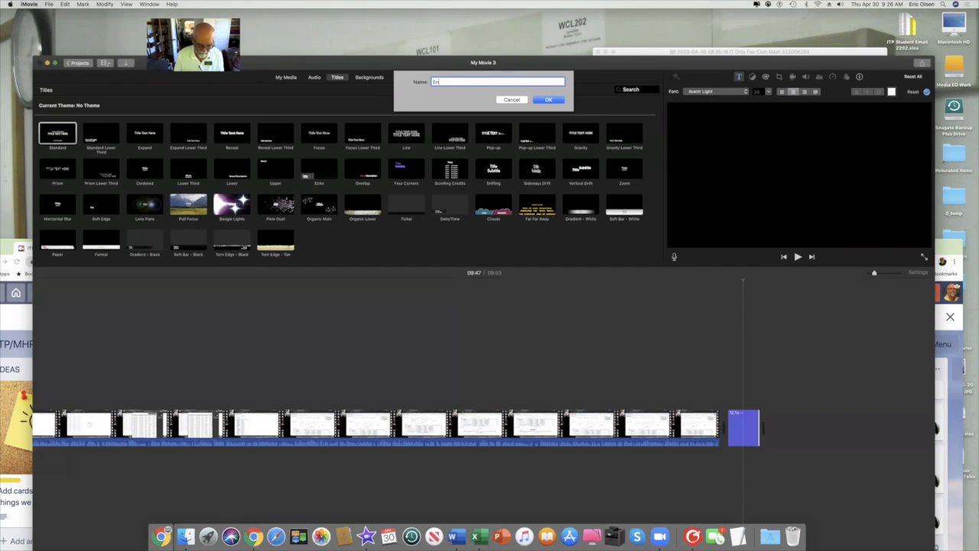
type("rollment Moni")
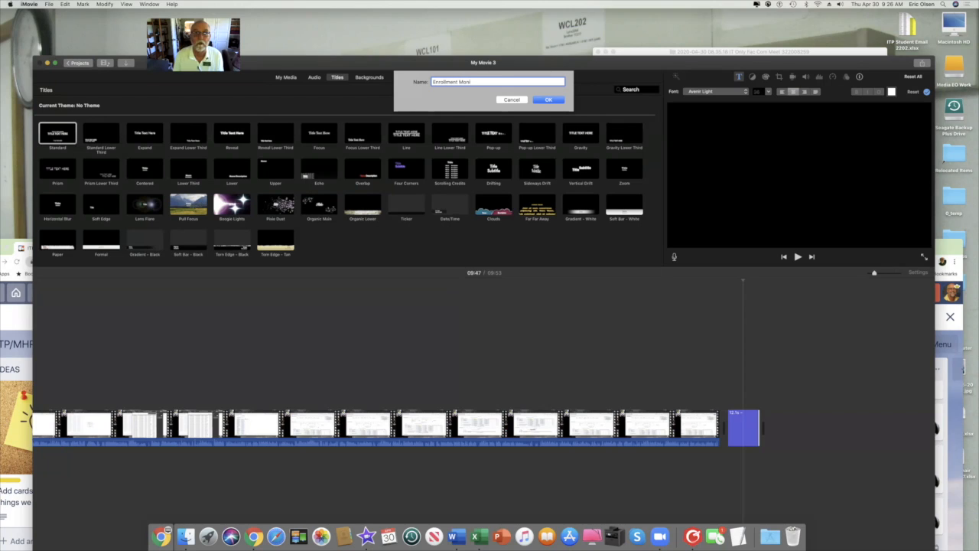
type("toring Training at")
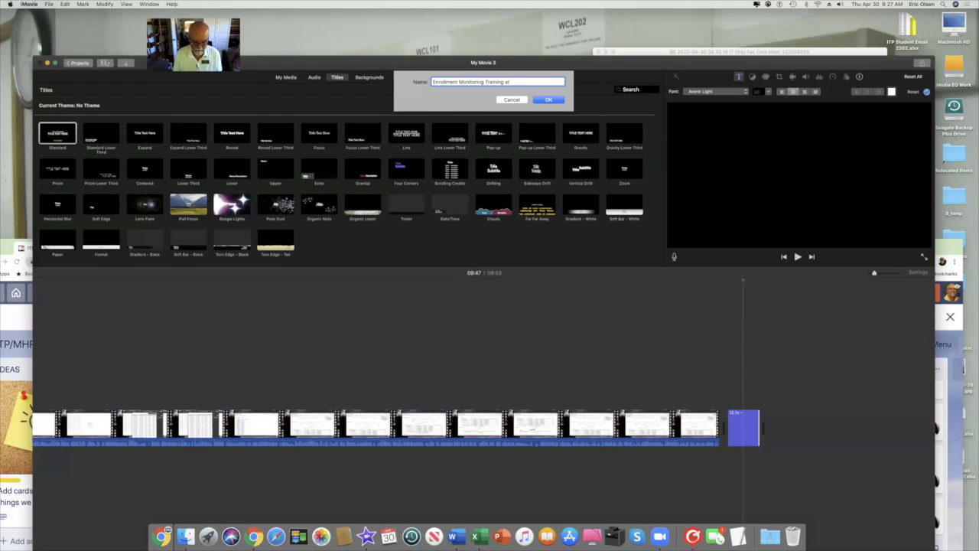
type("IT")
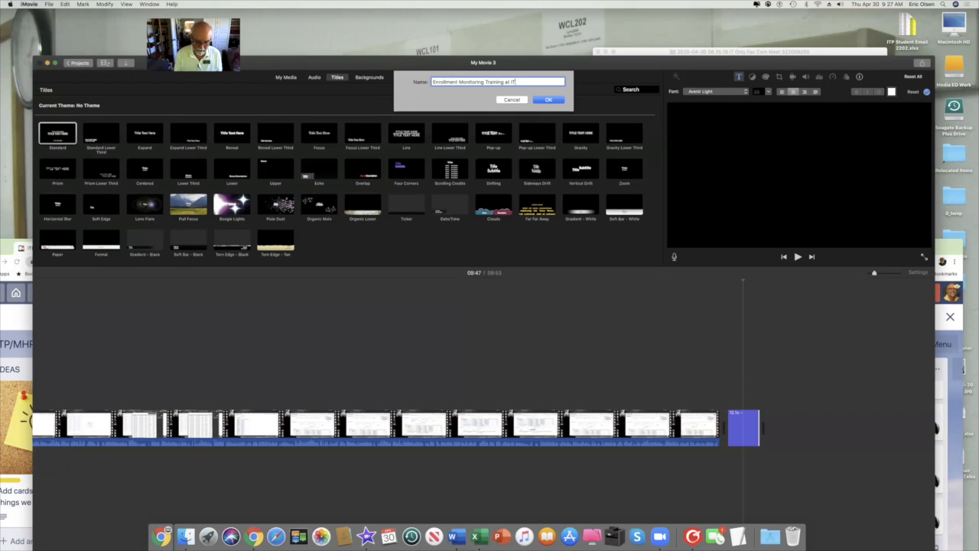
type("P Cal Poly")
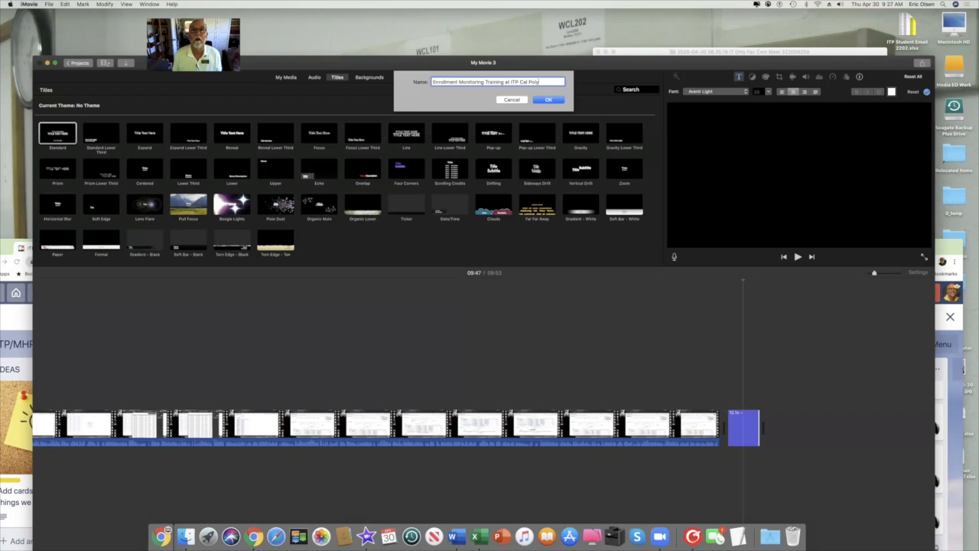
left_click(546, 101)
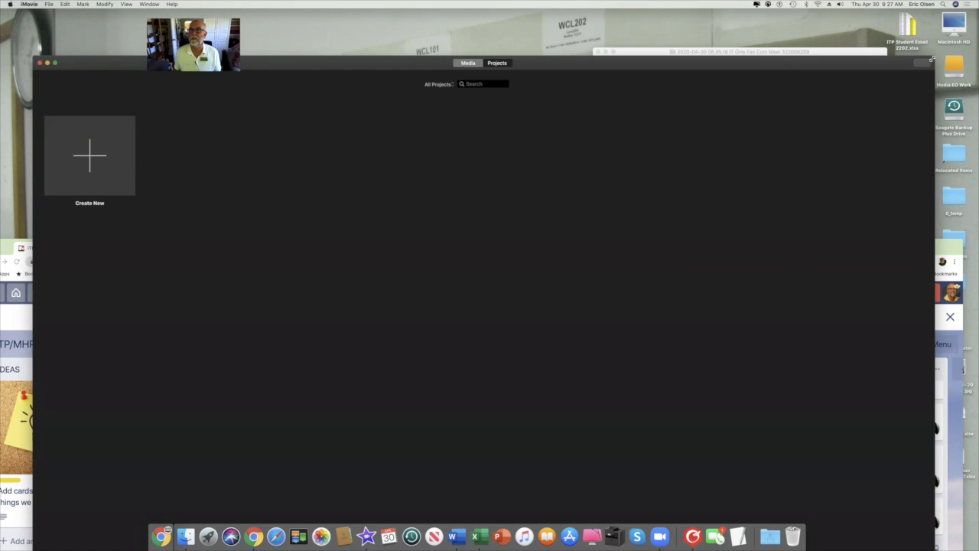
Resize and reposition the iMovie window, then switch to the Media library view.
left_click_drag(933, 57, 909, 151)
left_click_drag(773, 159, 799, 54)
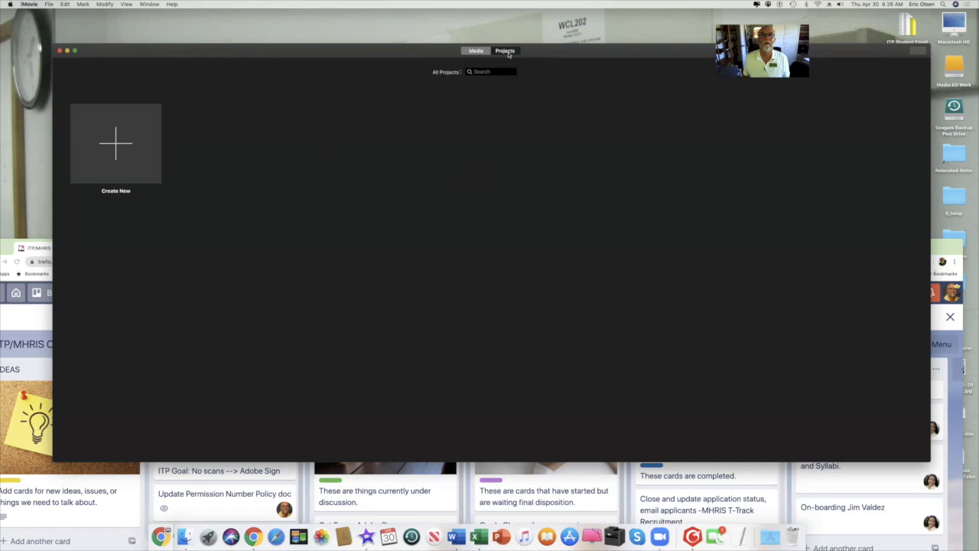
left_click(467, 53)
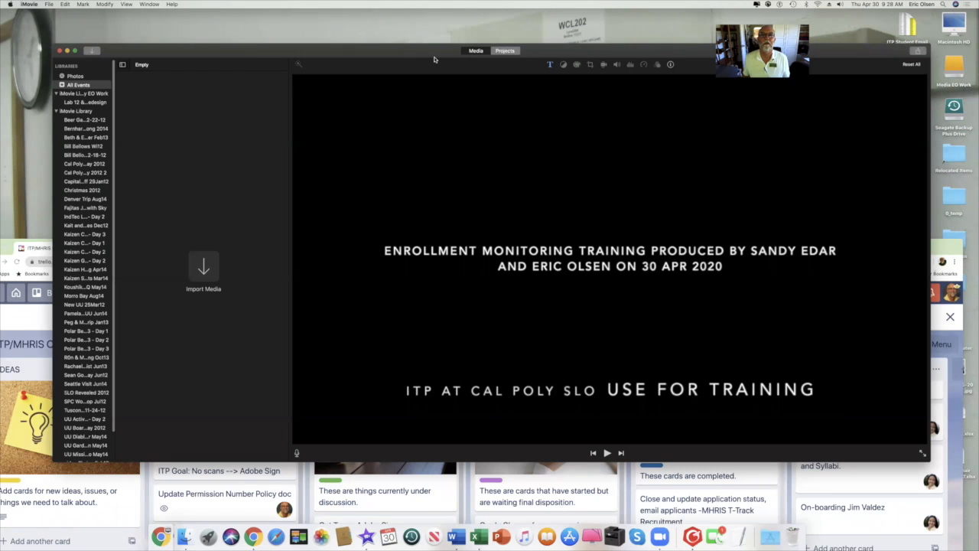
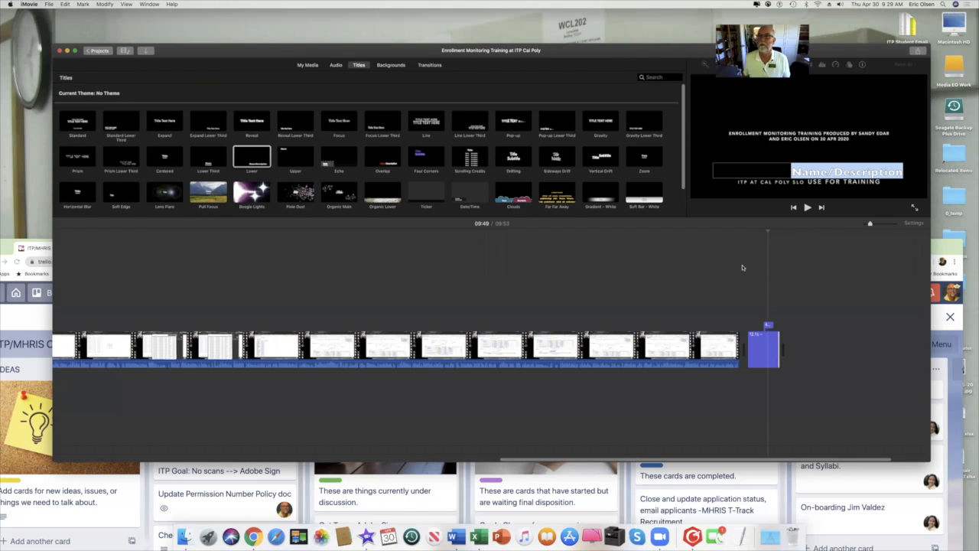
Select the closing title clip and open its lower line for text editing.
left_click(744, 388)
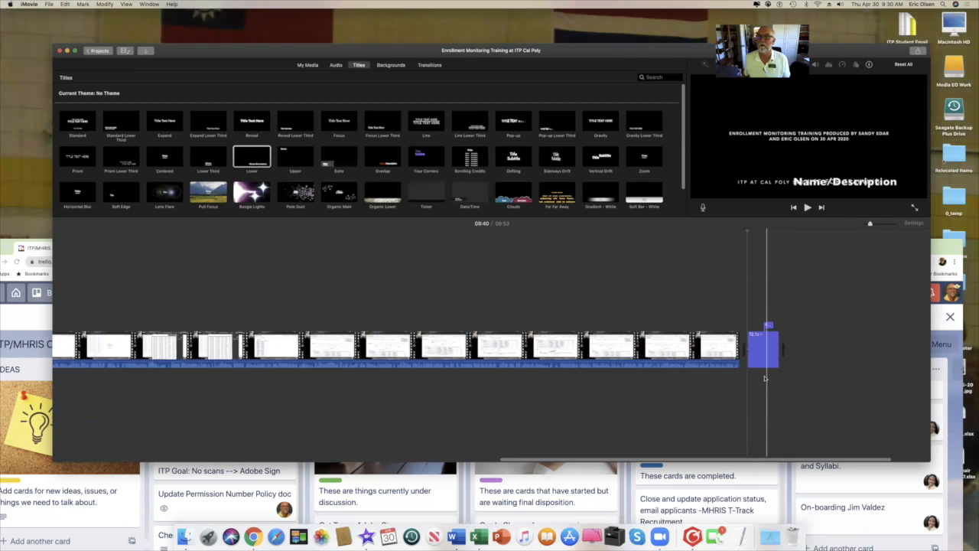
left_click(763, 358)
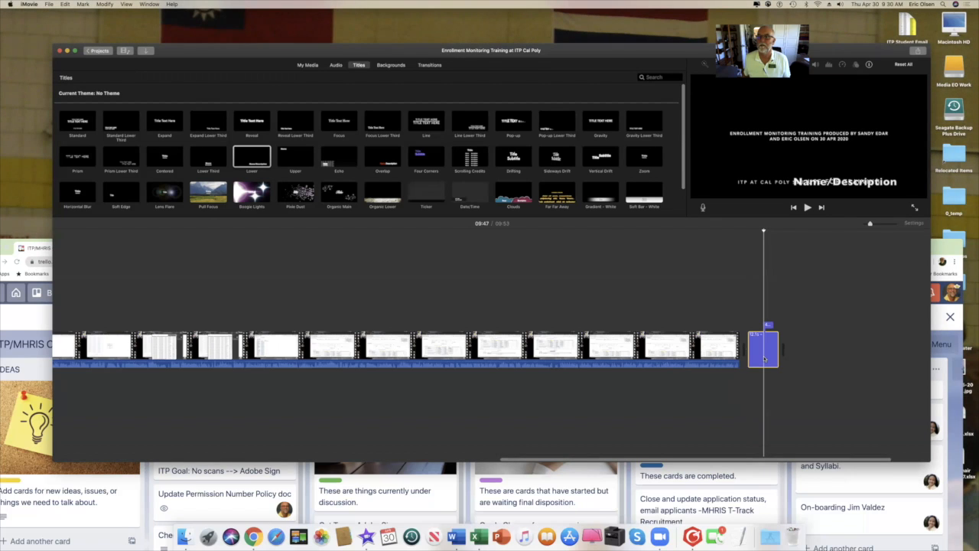
left_click(811, 136)
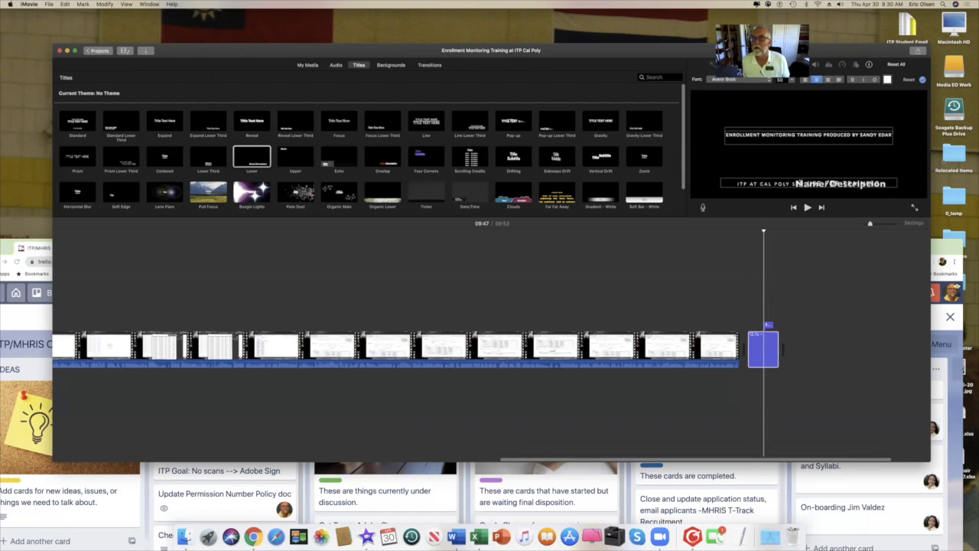
left_click_drag(796, 184, 907, 182)
left_click(834, 168)
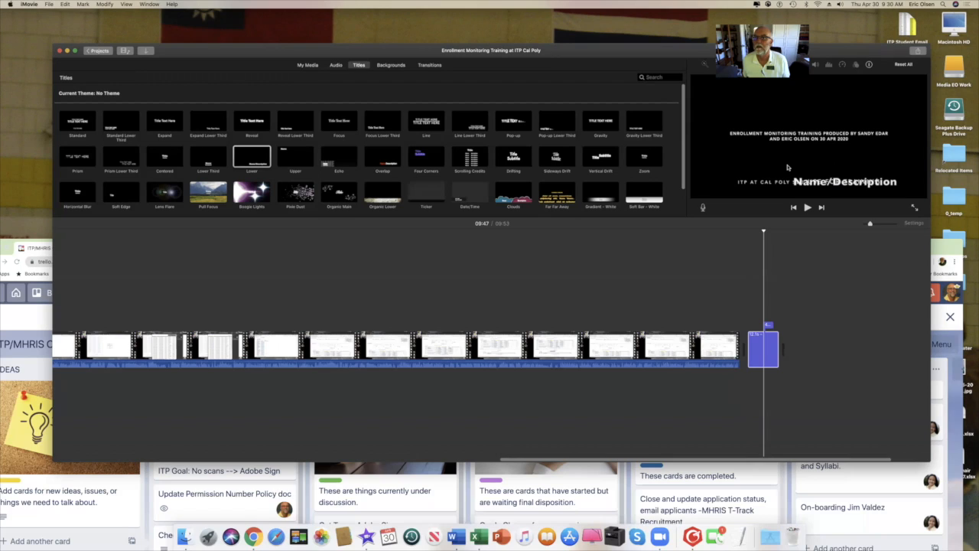
left_click(769, 340)
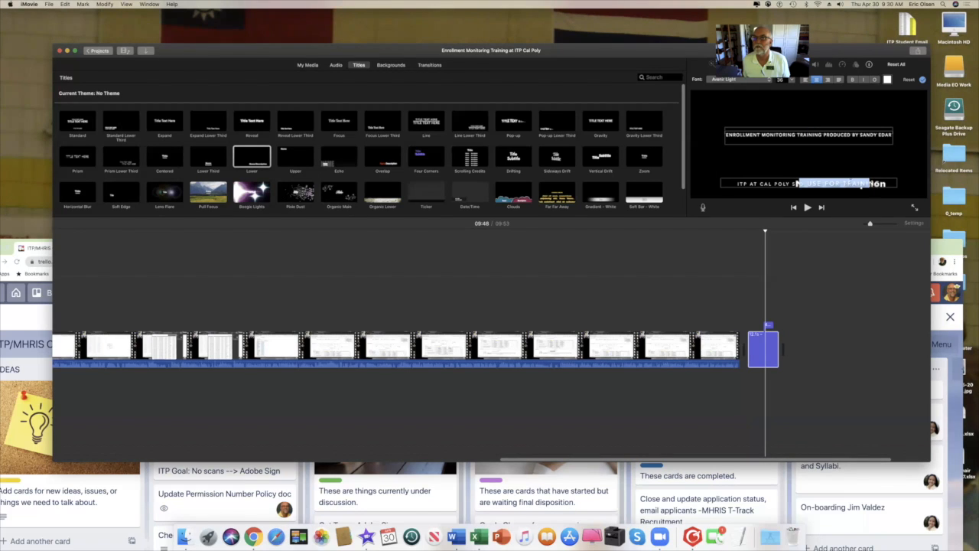
left_click(888, 180)
left_click(888, 180)
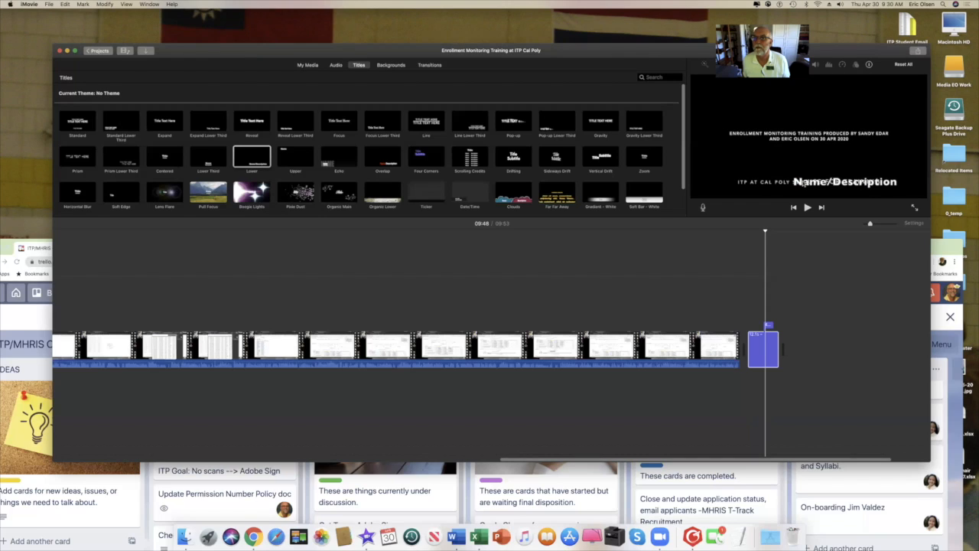
Delete the 'USE FOR TRAINING' wording from the end of the title's lower line.
left_click(800, 184)
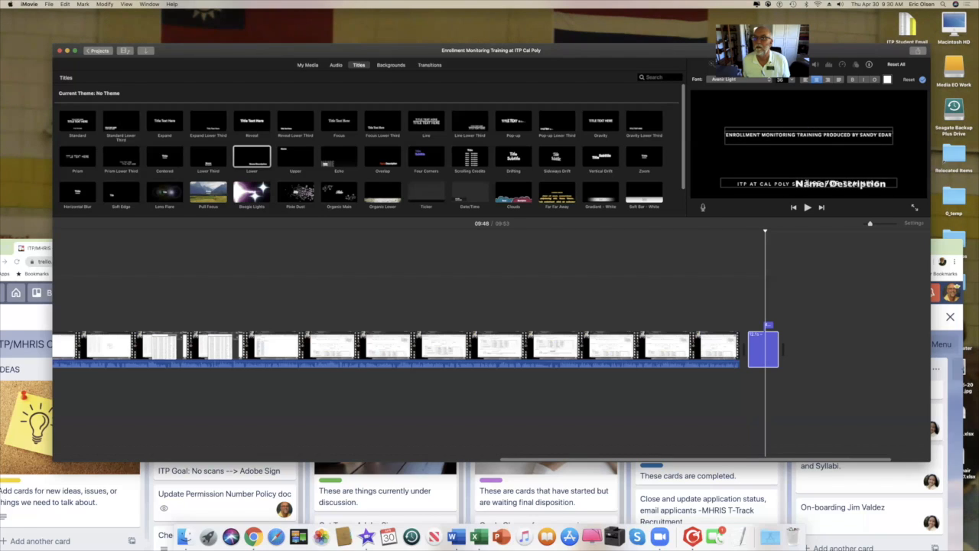
left_click_drag(795, 184, 900, 184)
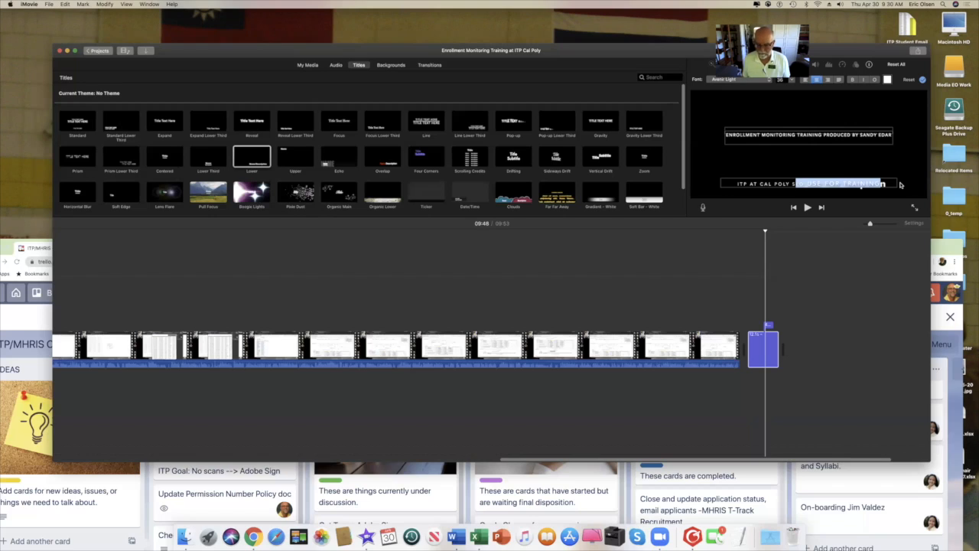
key("BackSpace")
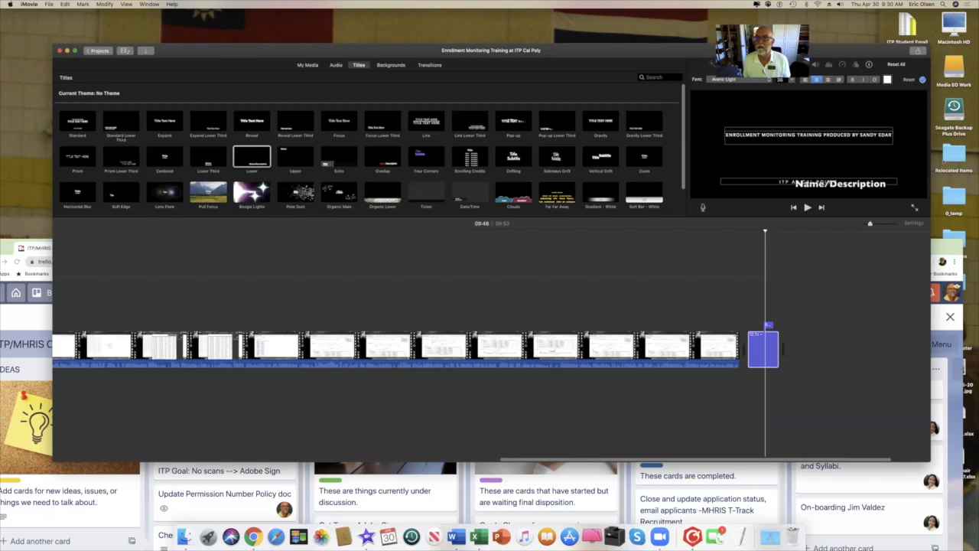
left_click(857, 188)
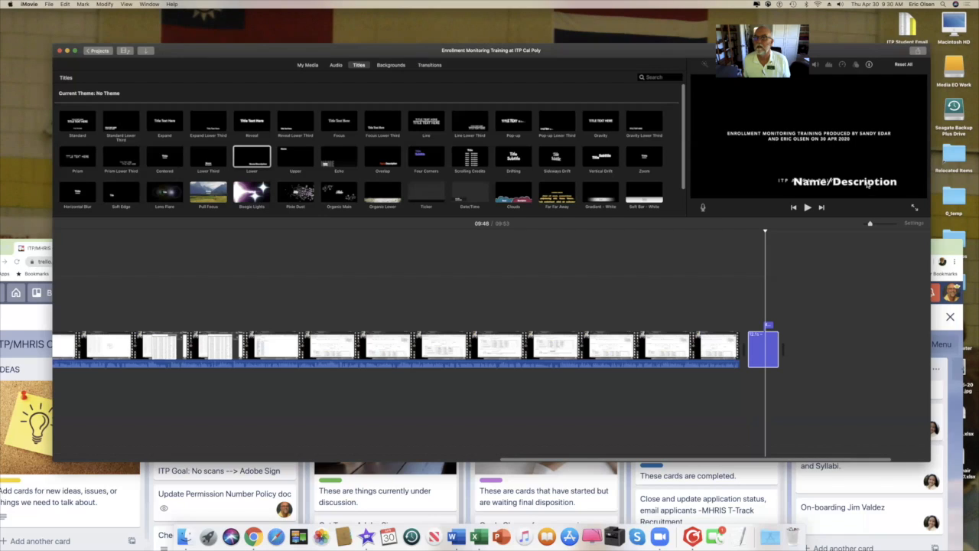
left_click(872, 185)
left_click_drag(887, 184, 825, 183)
left_click(809, 190)
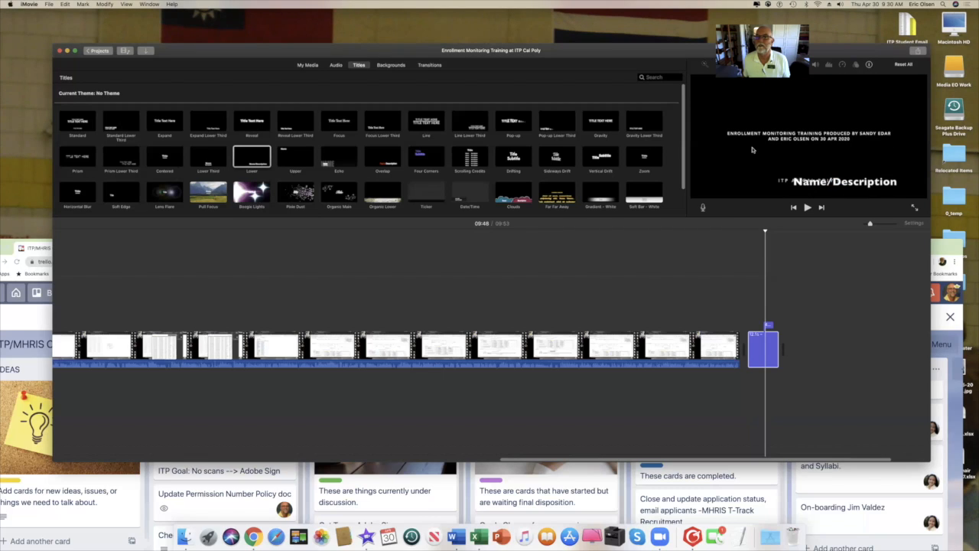
right_click(768, 352)
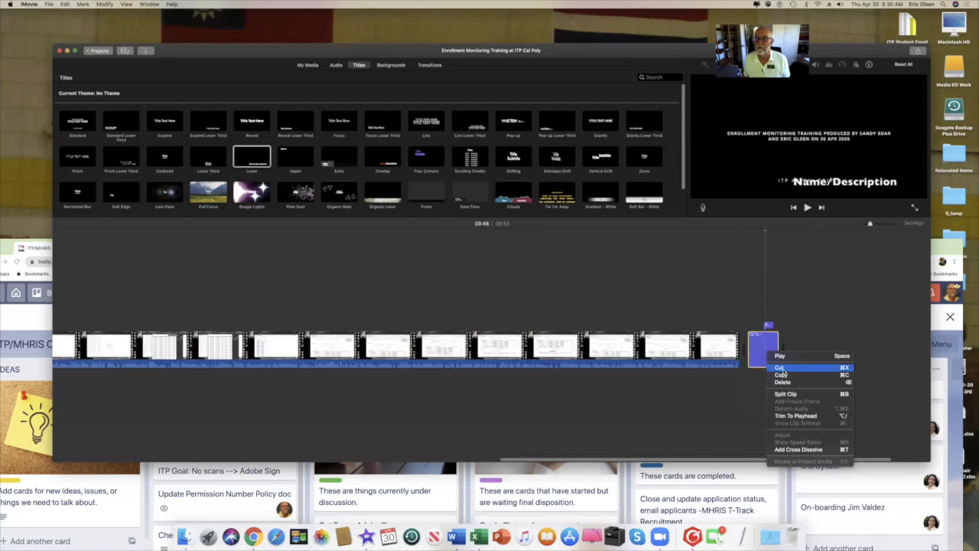
Delete the old end title and place an Expand title at the movie's end.
left_click(783, 382)
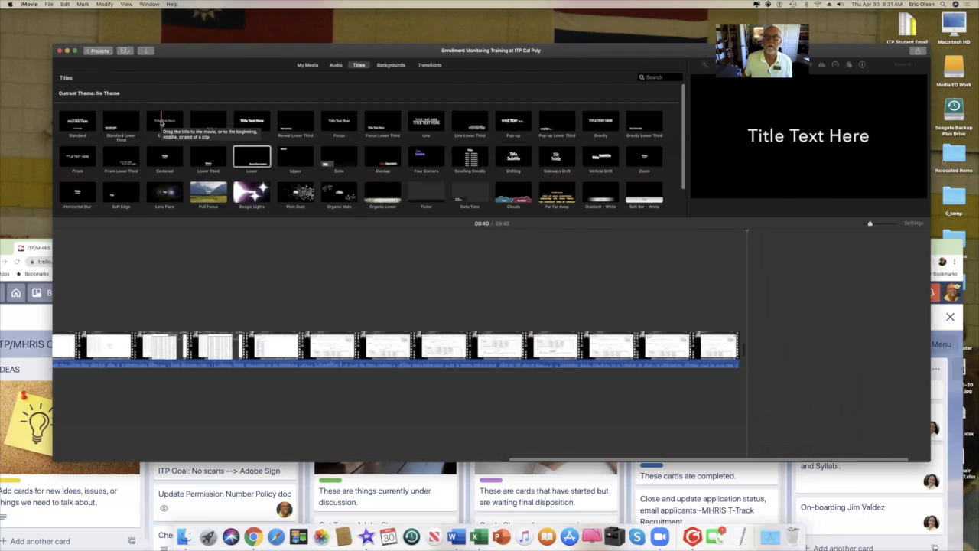
left_click(162, 123)
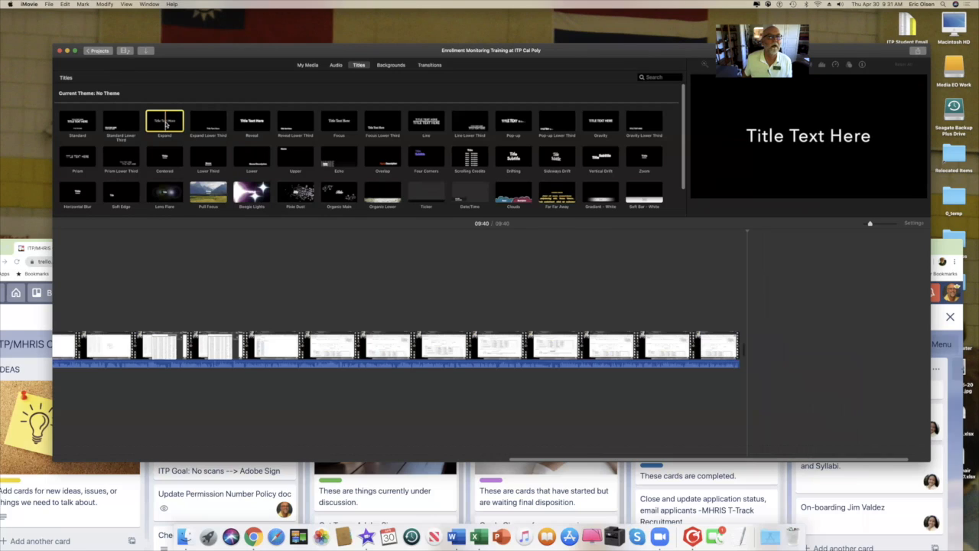
mouse_move(166, 125)
left_mouse_down()
mouse_move(177, 143)
mouse_move(723, 293)
mouse_move(757, 355)
mouse_move(751, 347)
left_mouse_up()
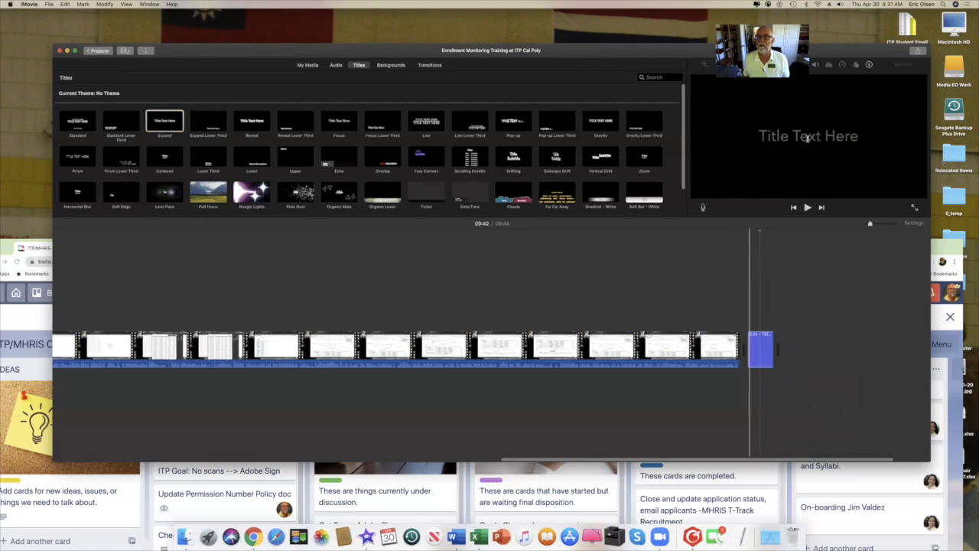
Replace 'Title Text Here' with 'Enrollment Monitoring Training created by' the two creators 'at Cal Poly'.
left_click_drag(755, 137, 877, 139)
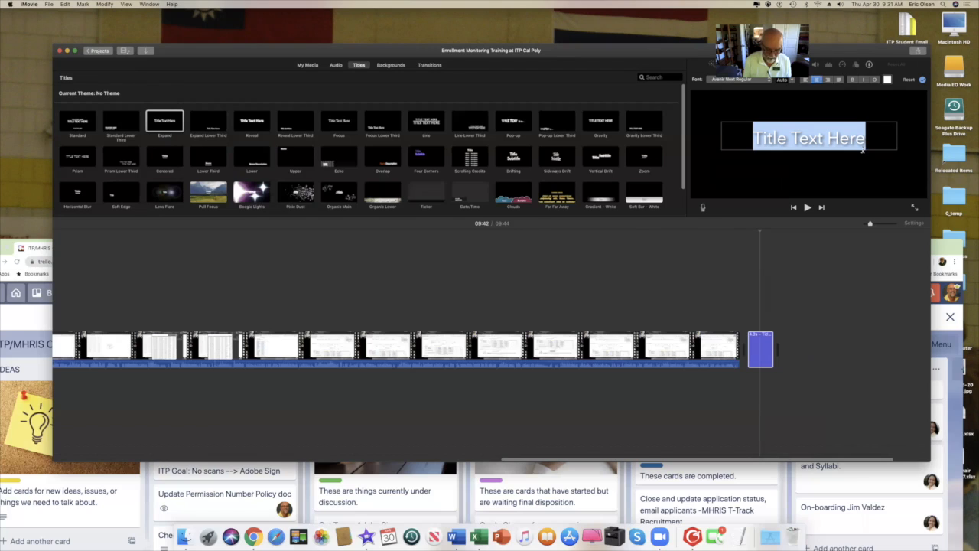
type("En")
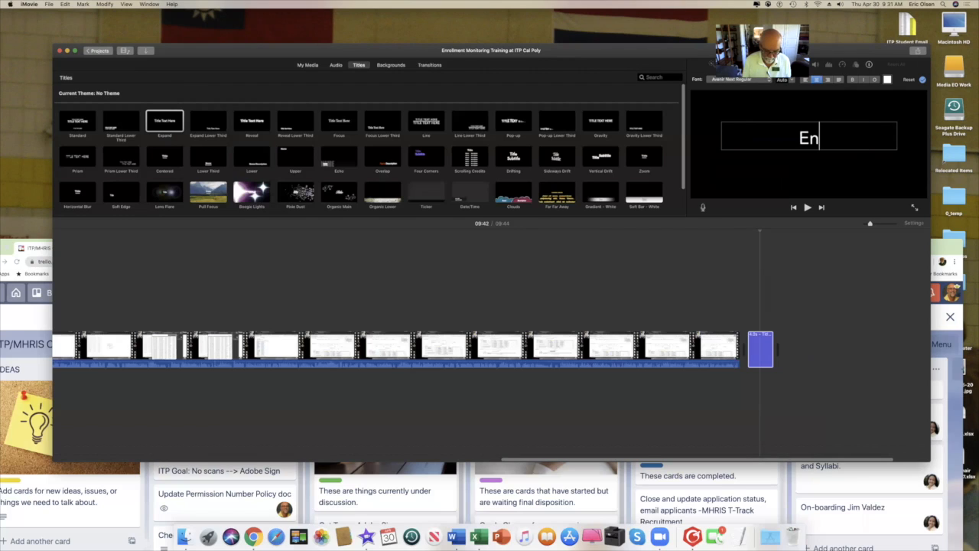
type("rol")
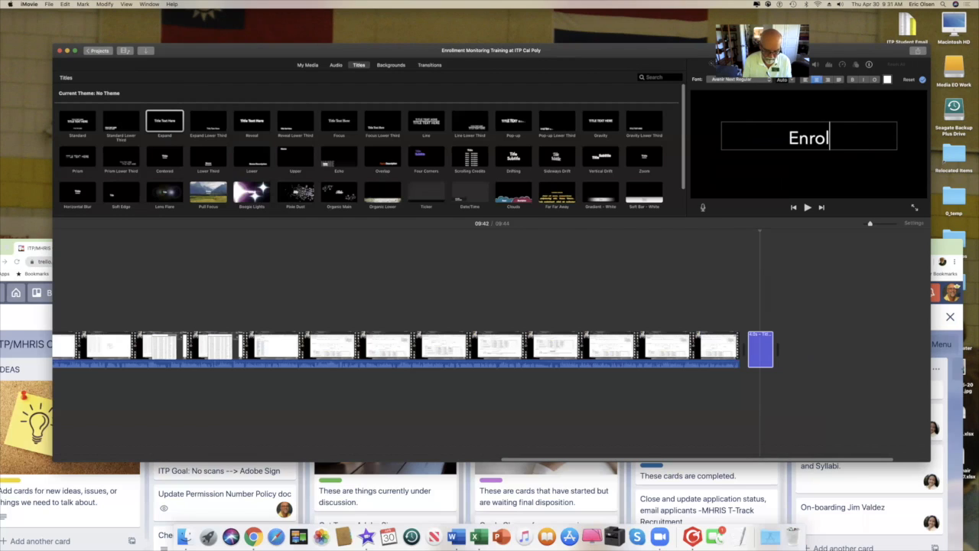
type("lment")
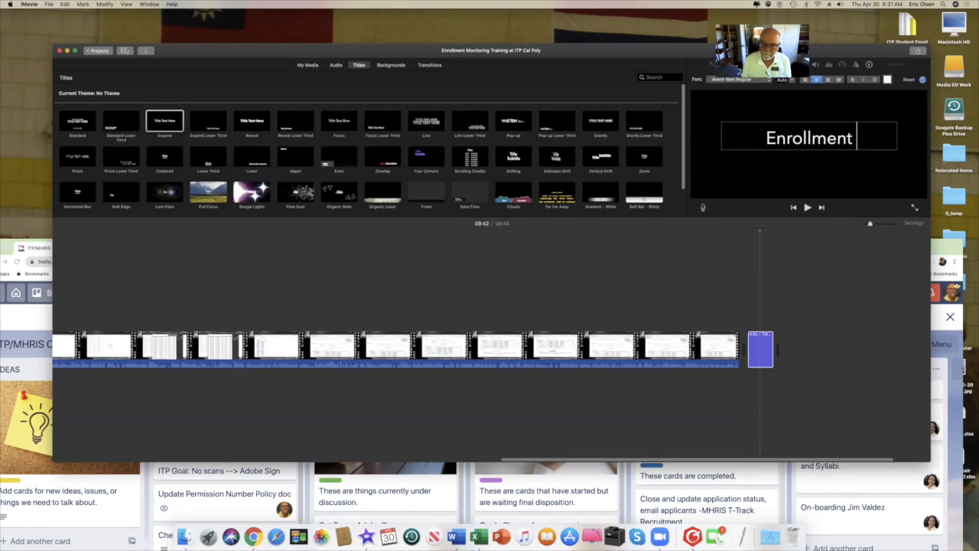
type(" Mo")
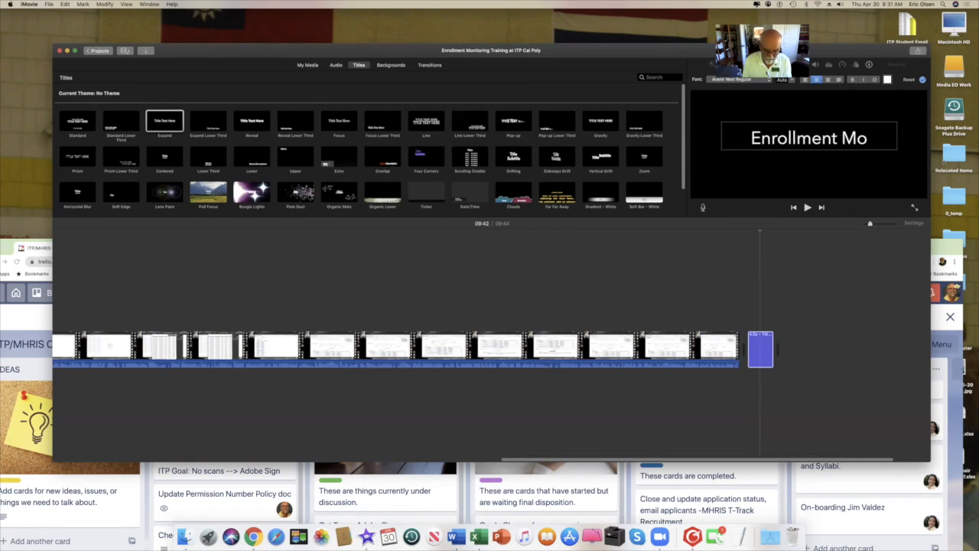
type("ni")
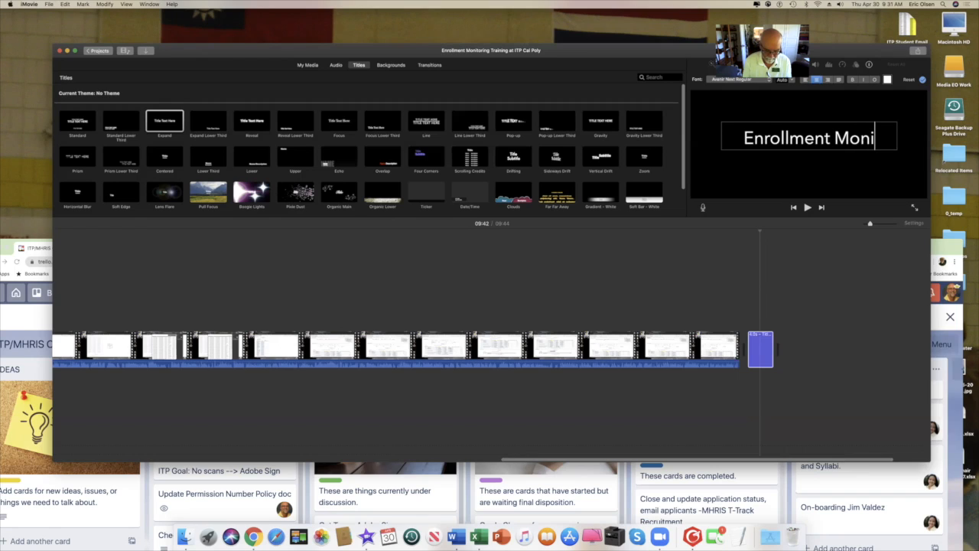
type("toring")
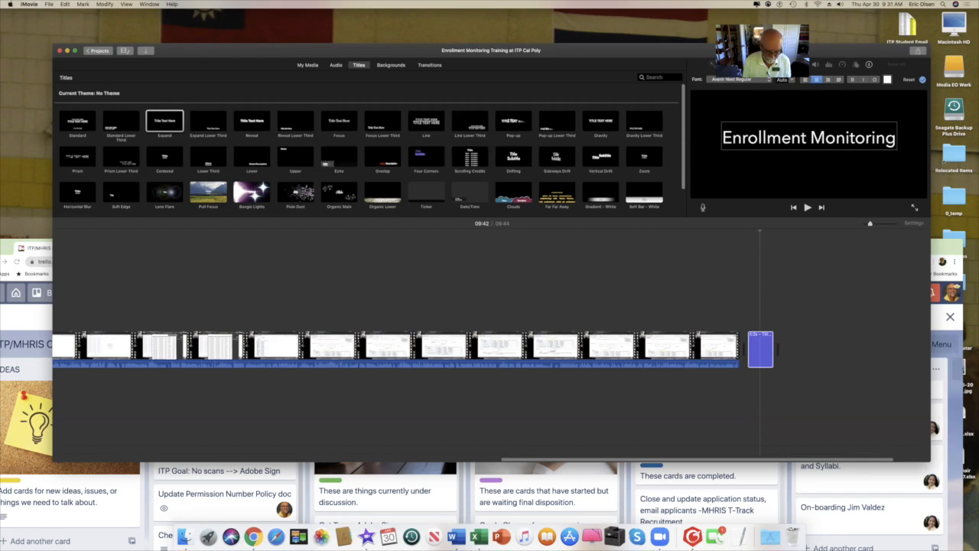
type("  Tra")
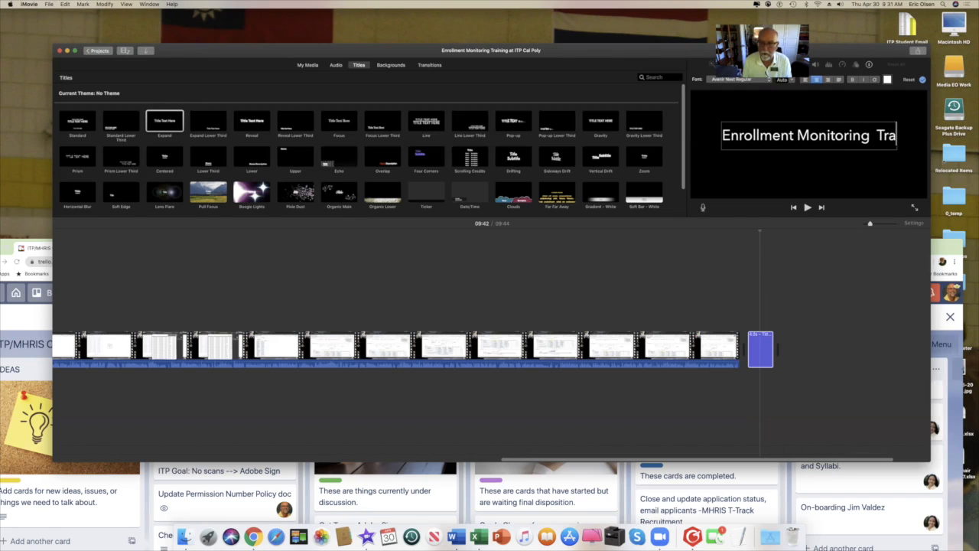
type("ining")
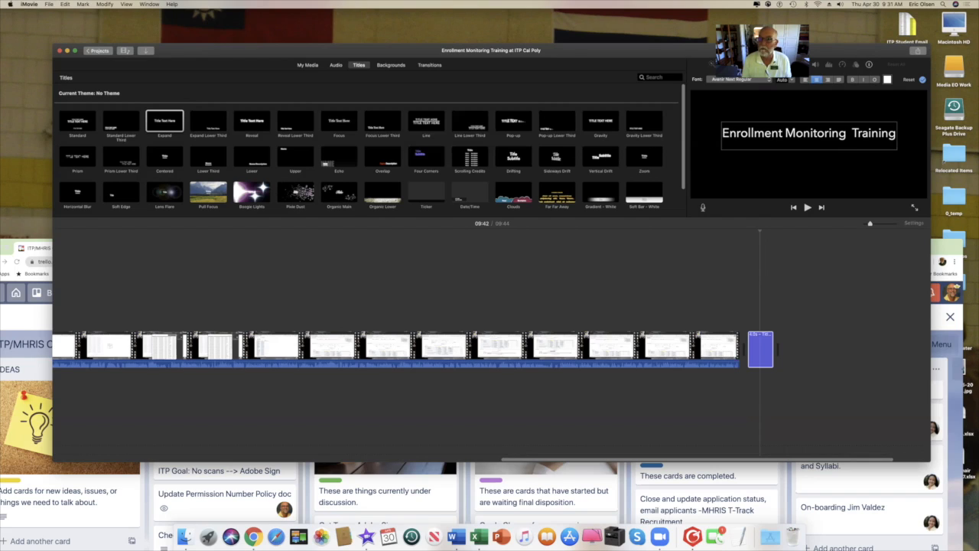
type("c")
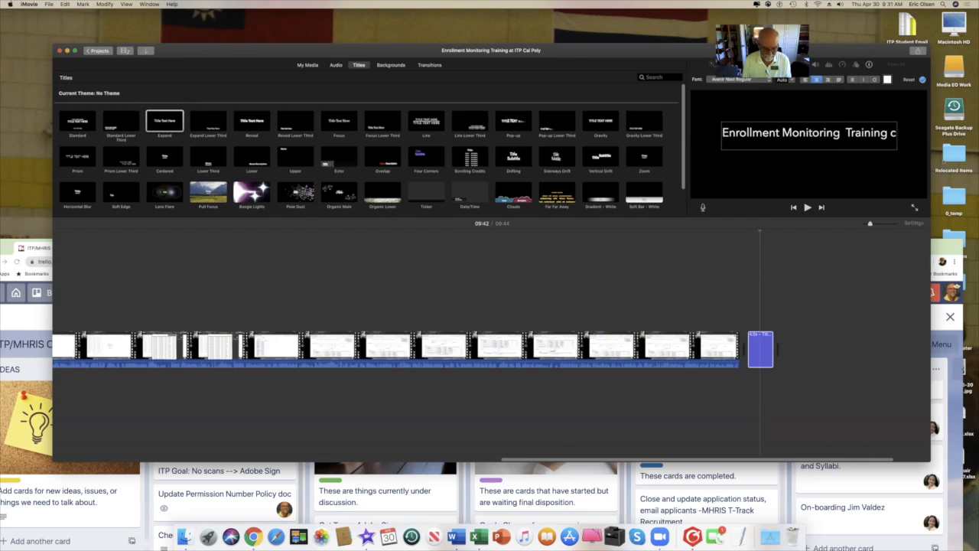
type("rea")
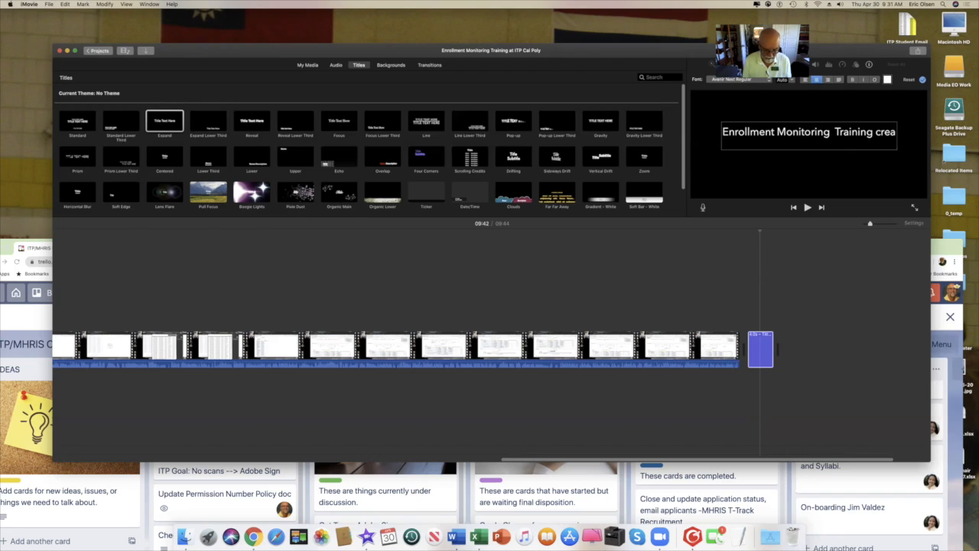
type("ted b")
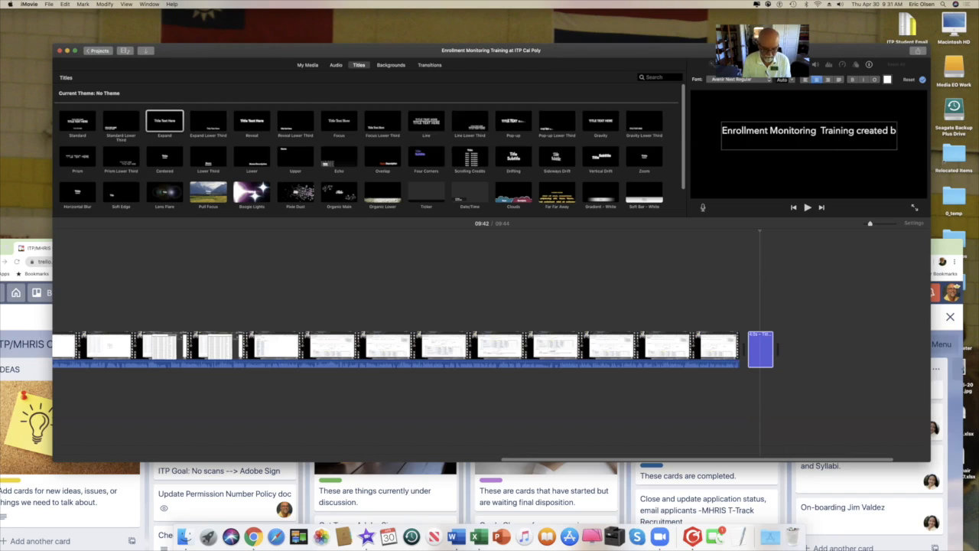
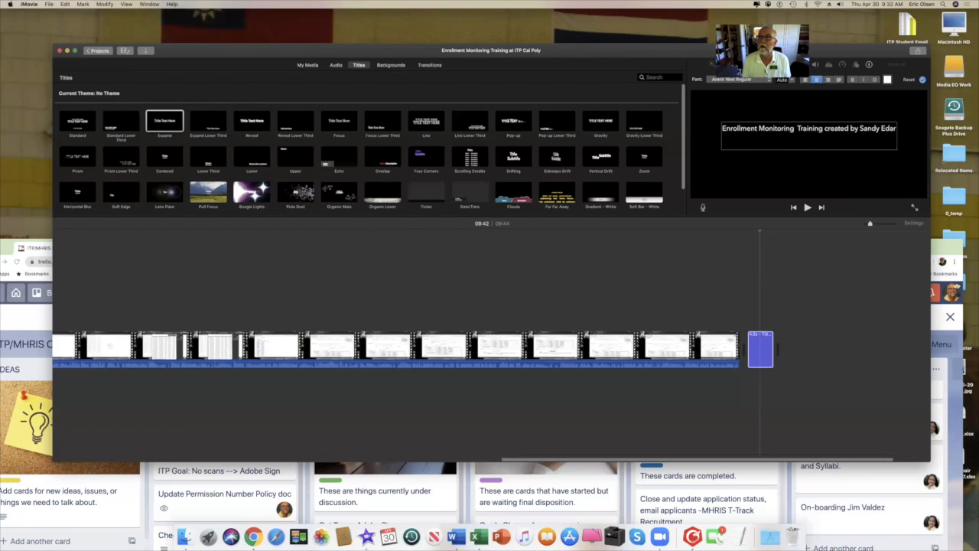
type(" &")
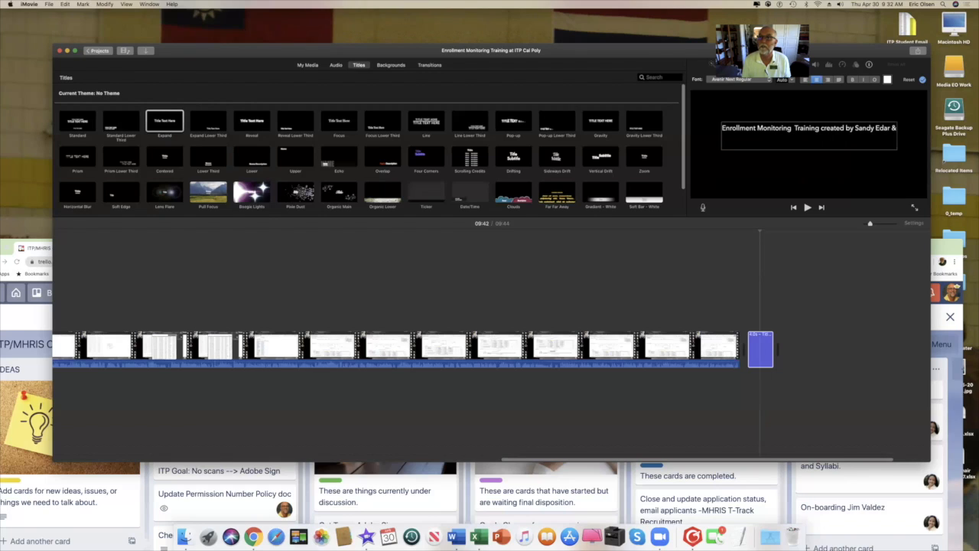
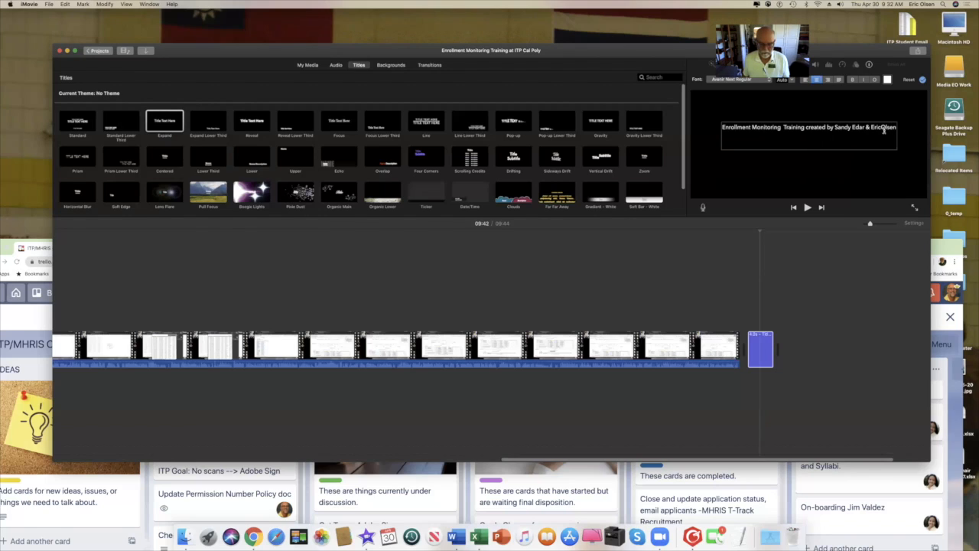
type(" at")
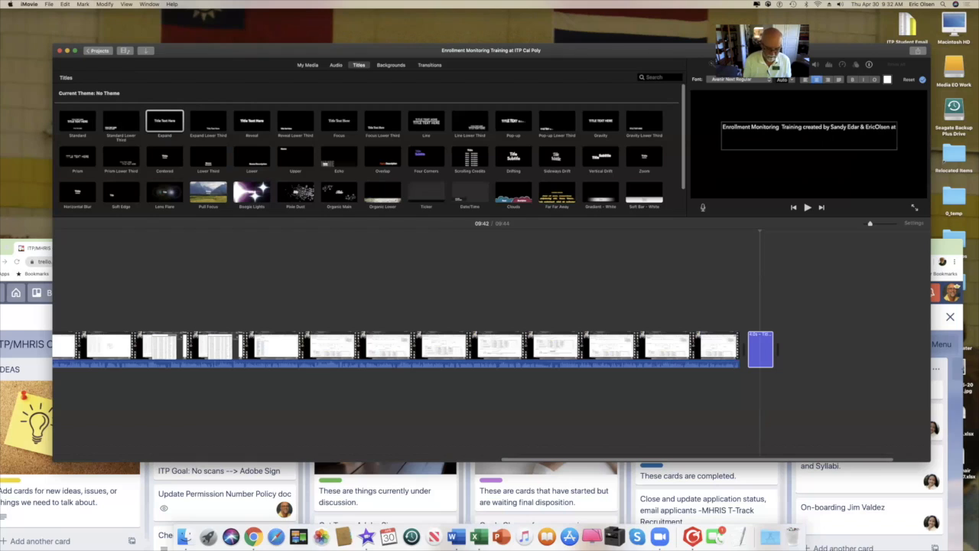
type(" C")
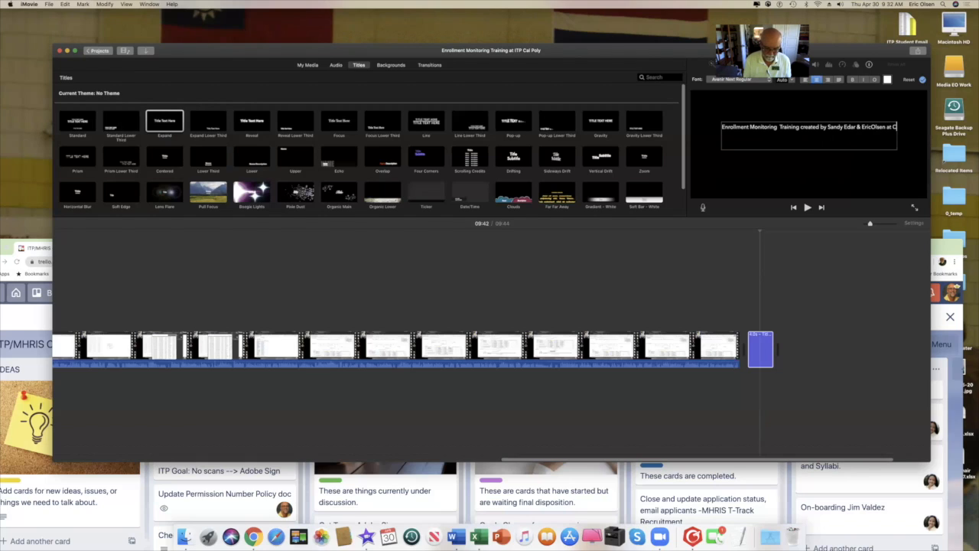
type("al")
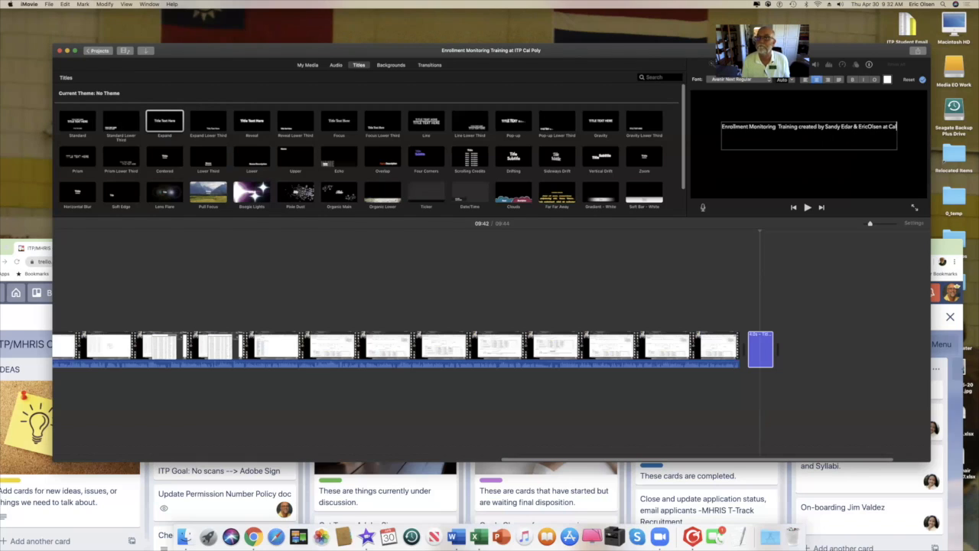
type(" P")
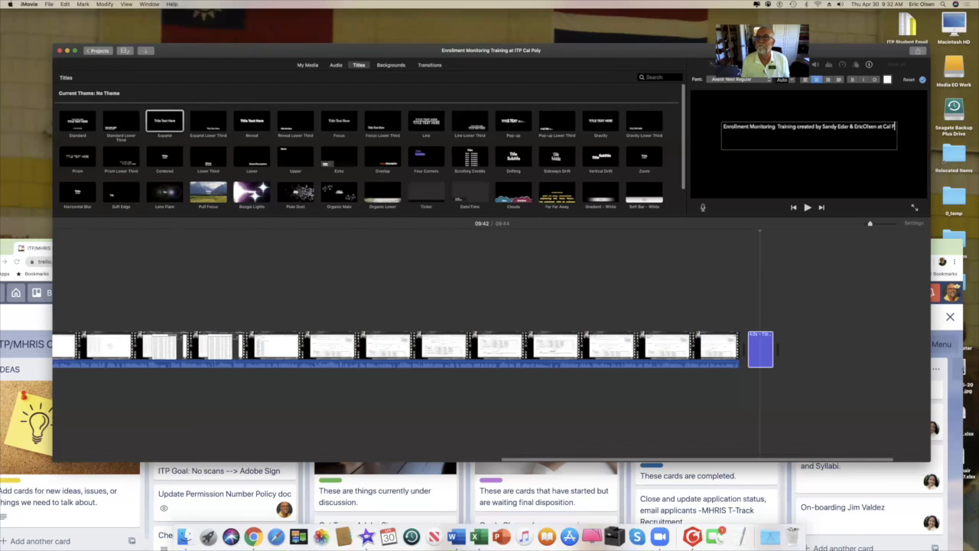
type("oly")
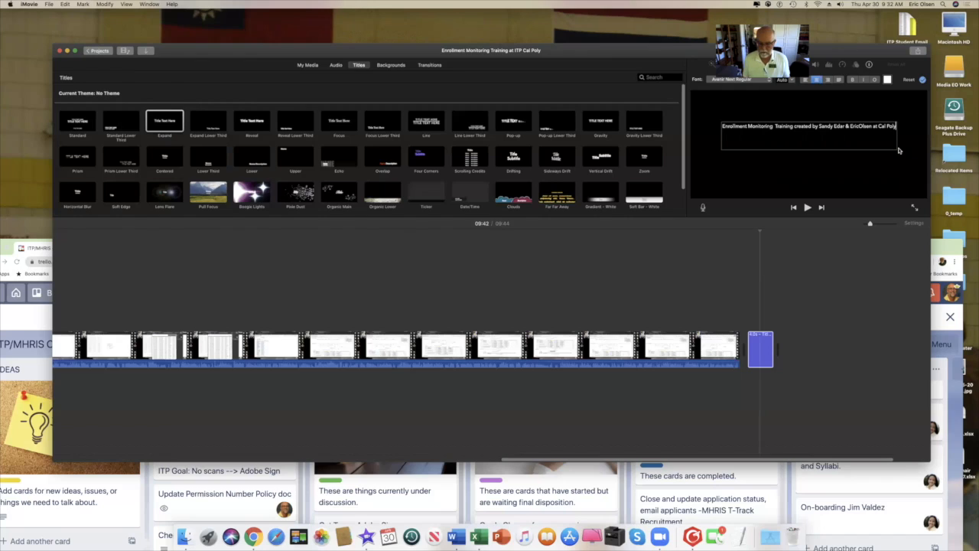
key("super+a")
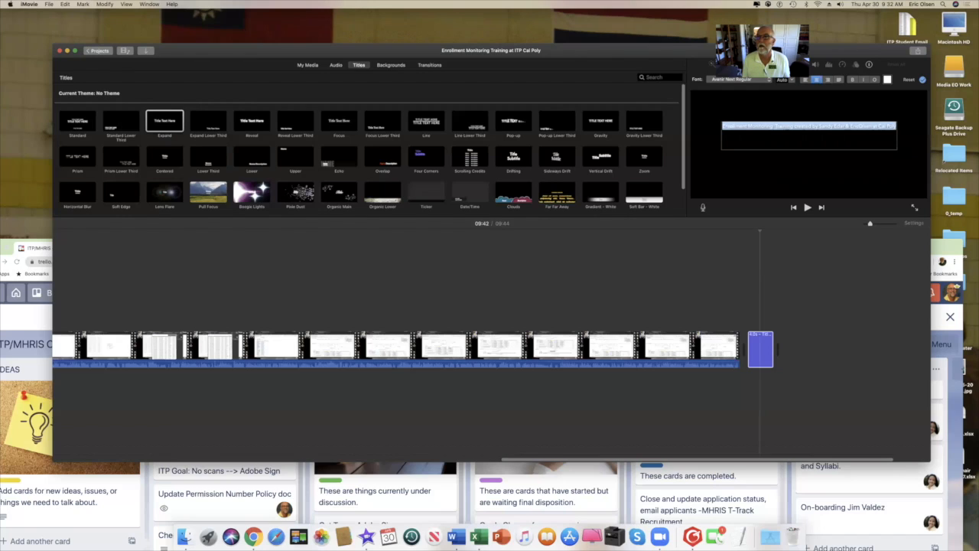
key("Return")
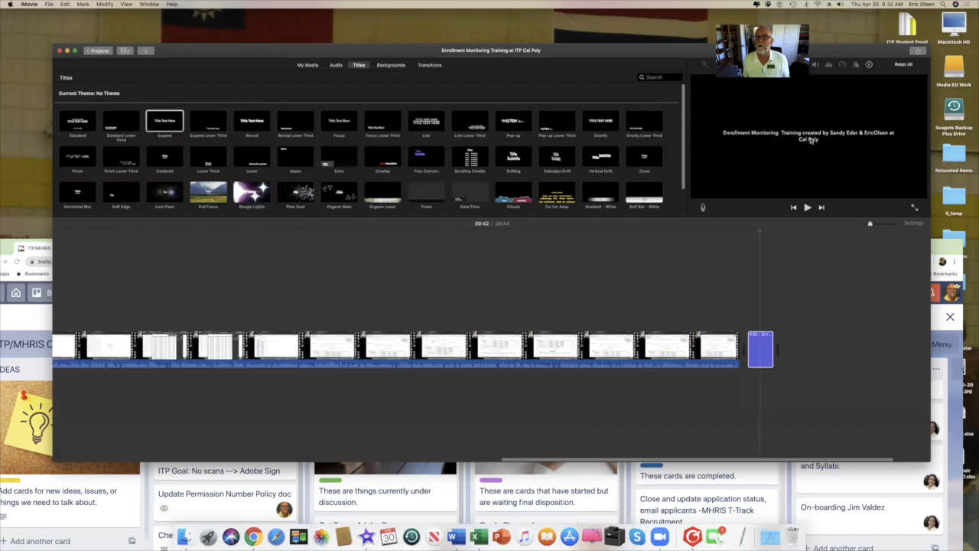
Append 'ITP 4/30/20' after 'Cal Poly' in the closing title.
double_click(763, 361)
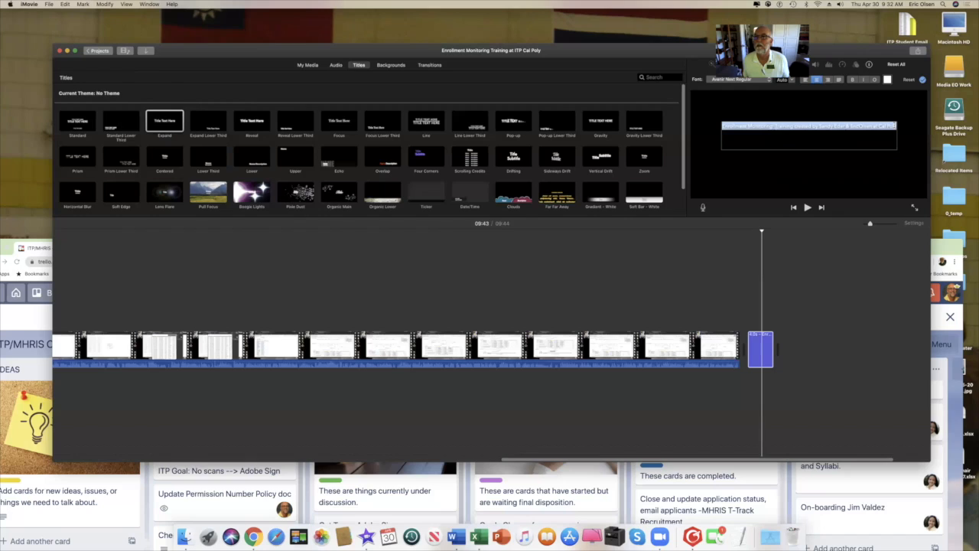
left_click(894, 126)
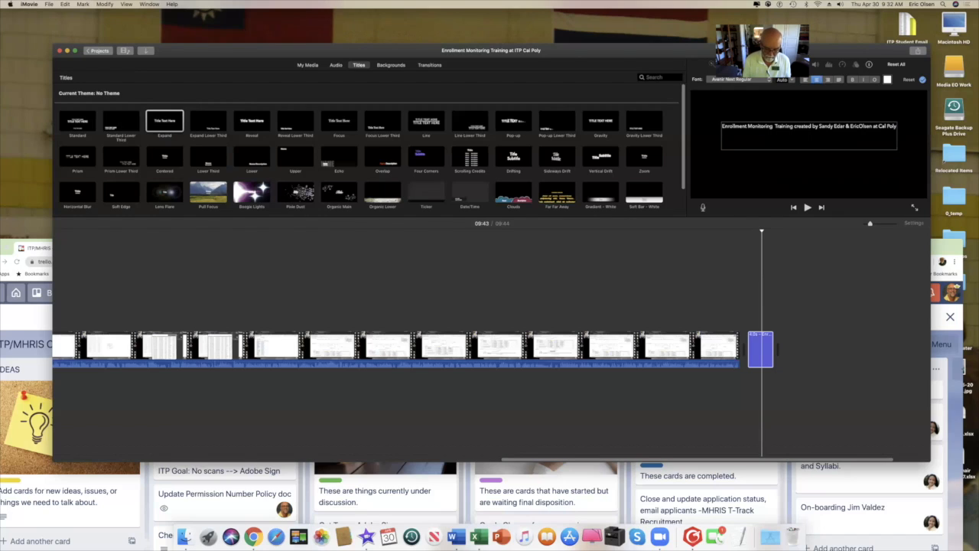
type("IT")
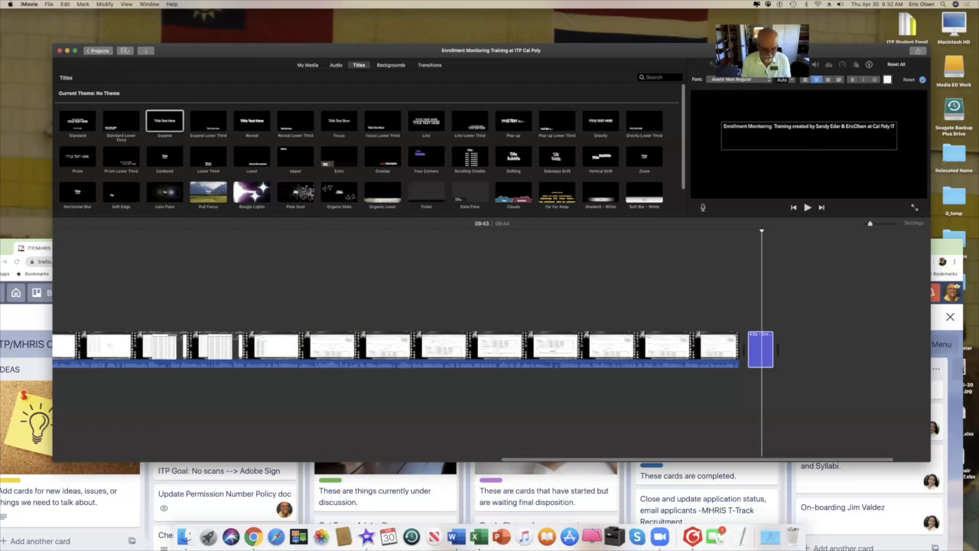
type("P")
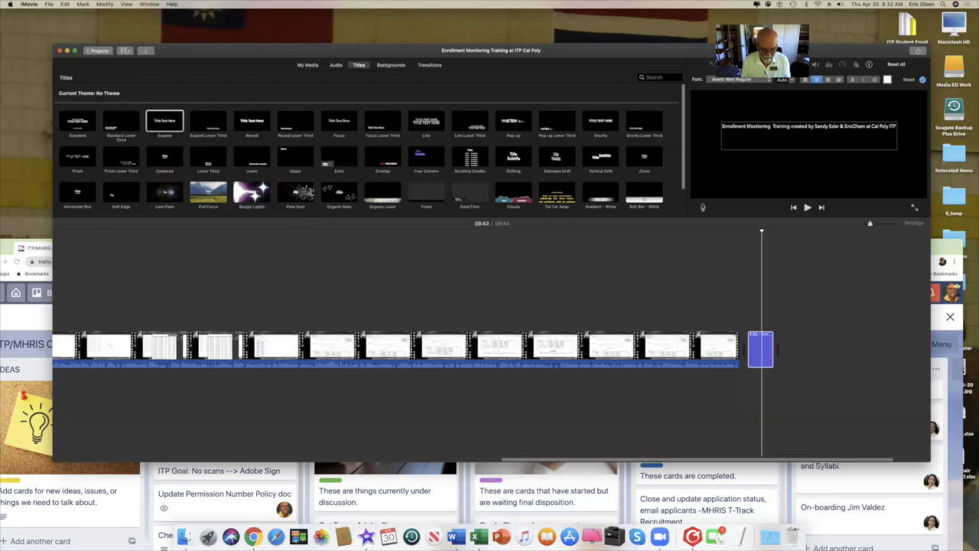
type(" 4/3")
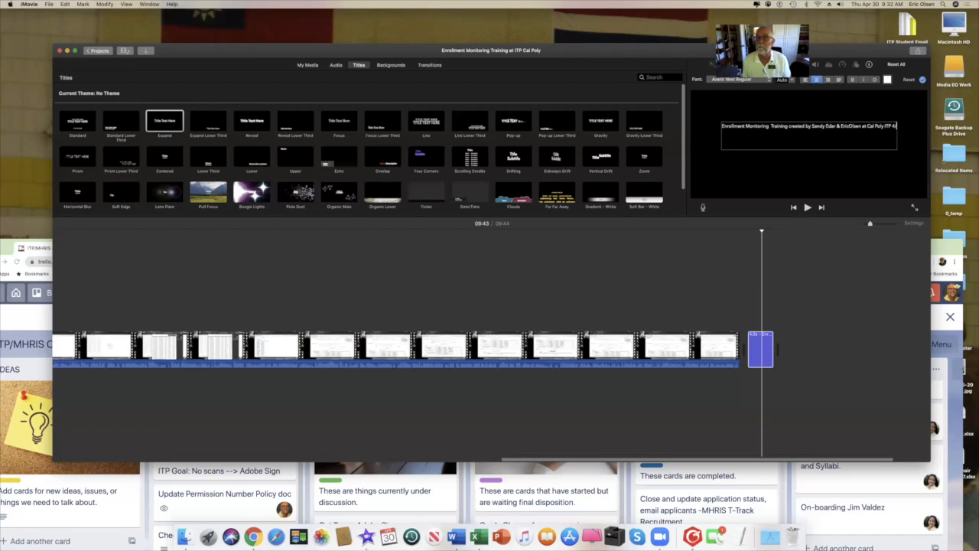
type("0/20")
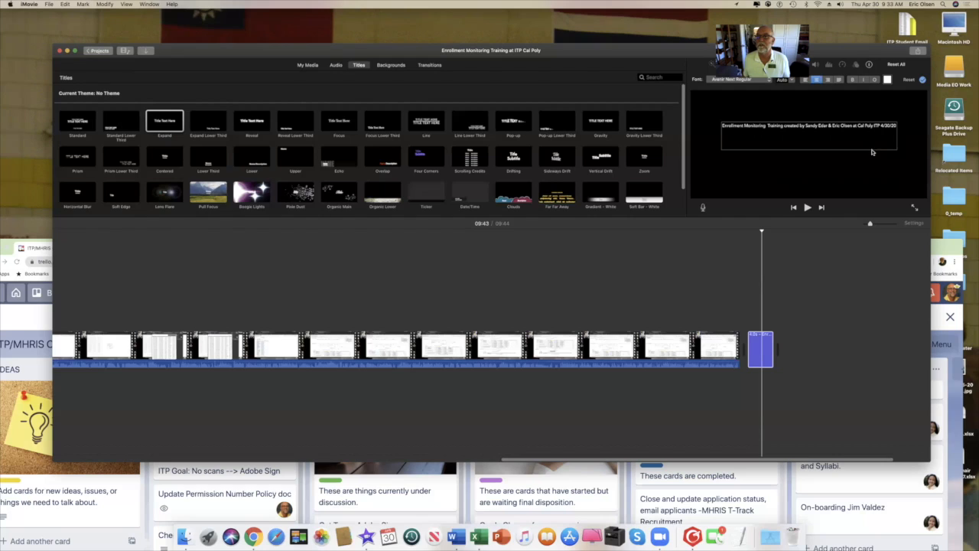
Preview the ending and extend the closing Expand title so the movie runs 09:53.
left_click(817, 177)
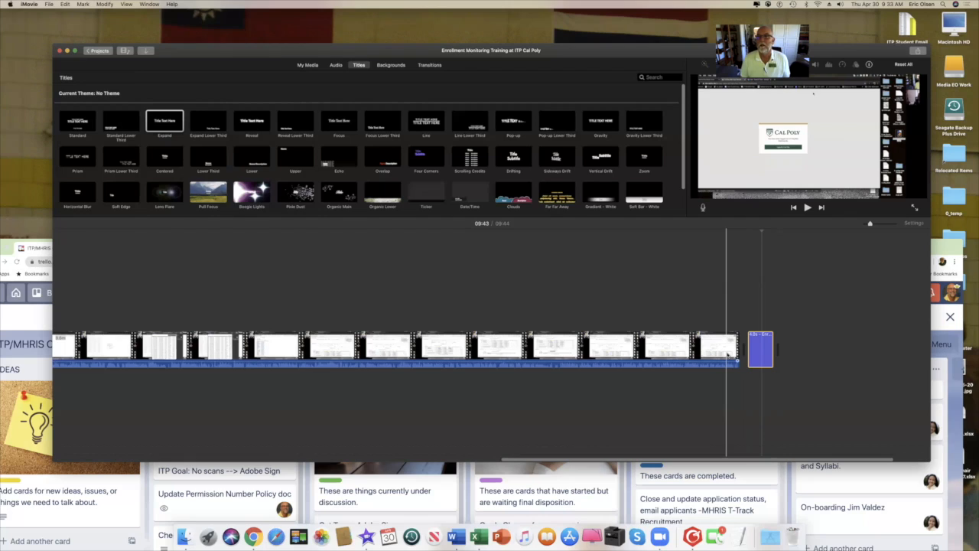
key("space")
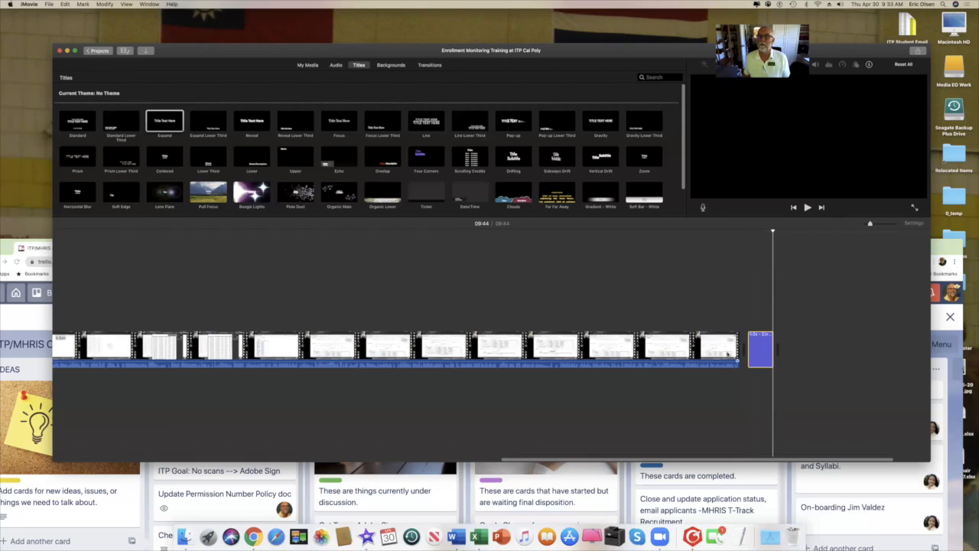
left_click_drag(770, 346, 793, 344)
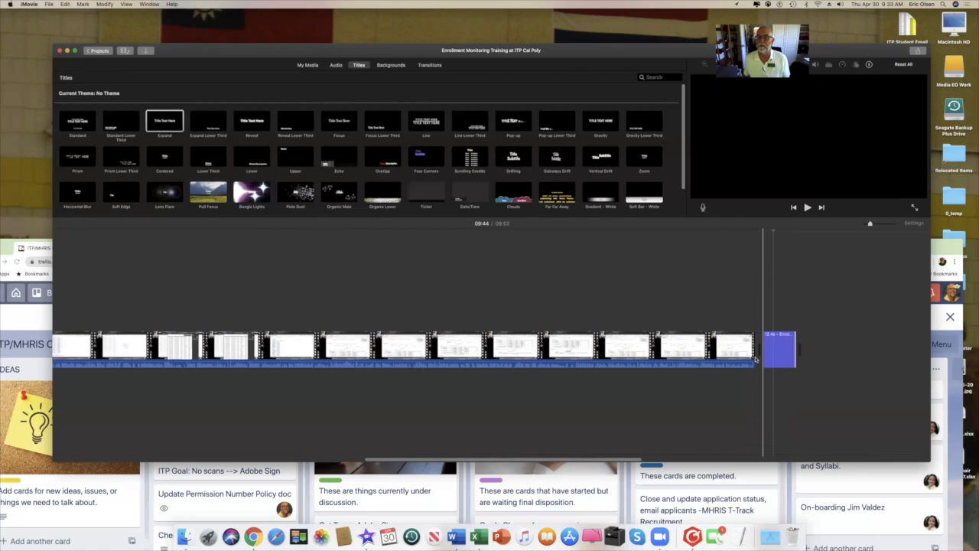
Play the project to review the lengthened credit title, then select it for editing.
key("space")
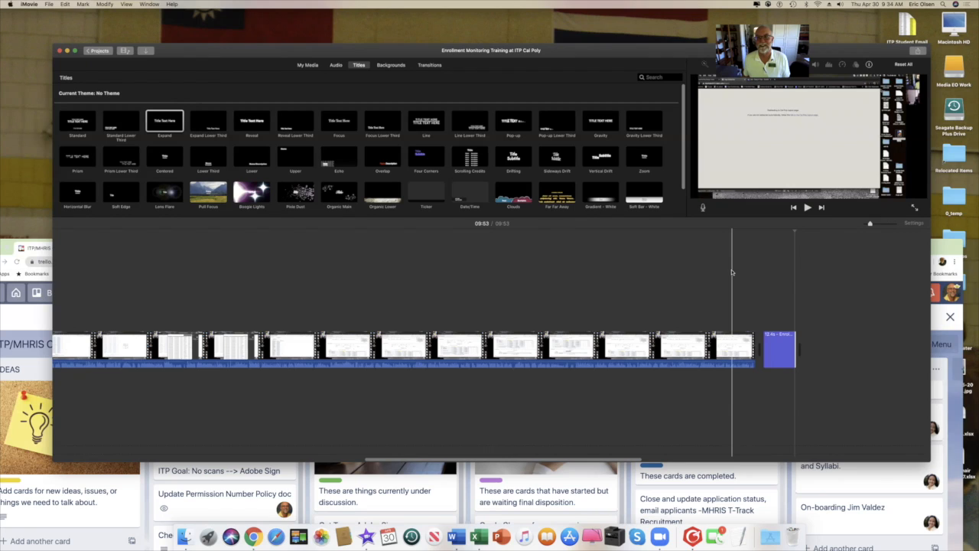
left_click(780, 349)
Append 'contact' and the contact e-mail address after the 4/30/20 date in the closing title.
left_click(842, 124)
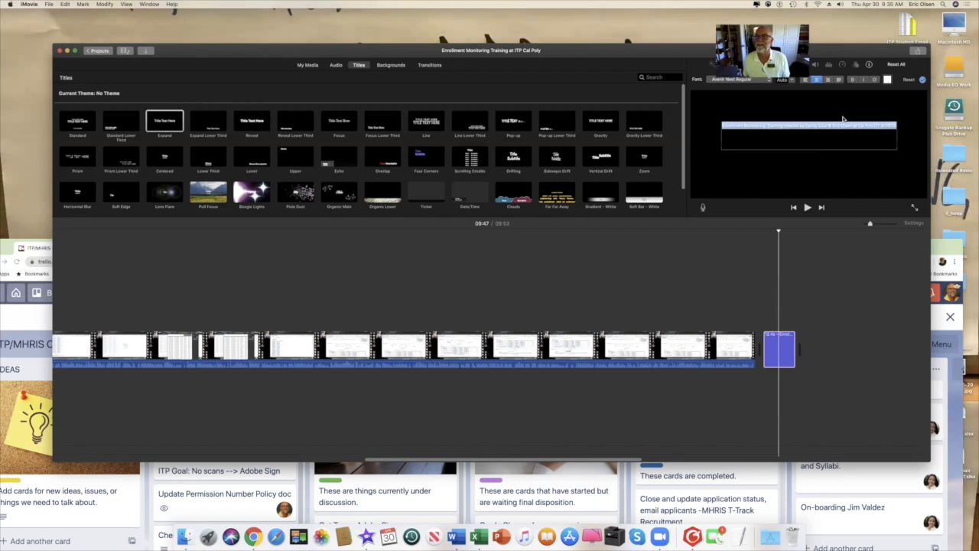
left_click(837, 137)
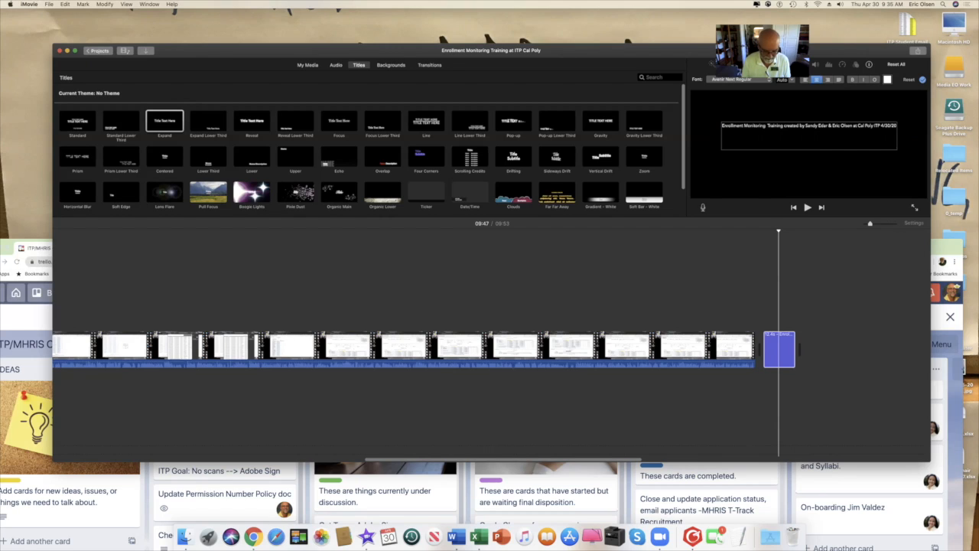
type("c")
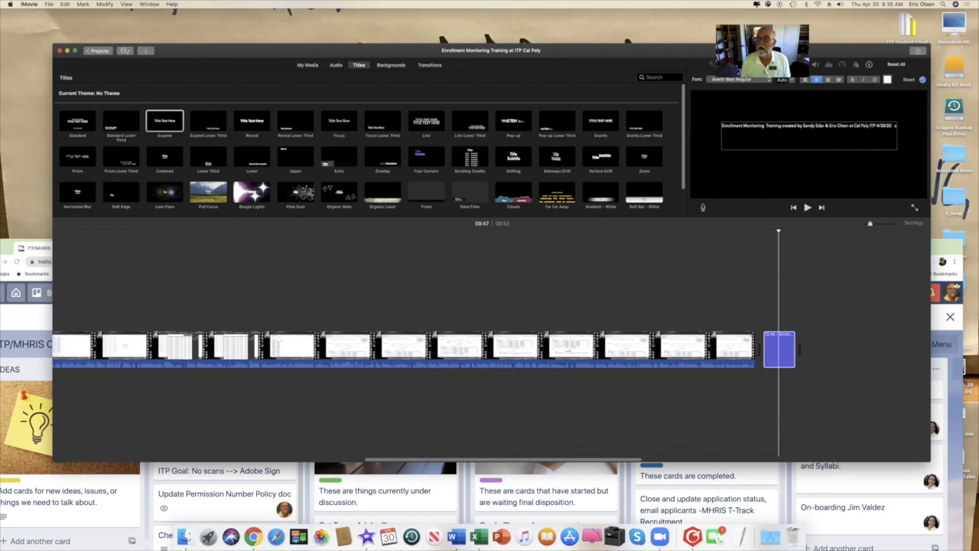
type("o")
type("m")
type("t")
type("ac")
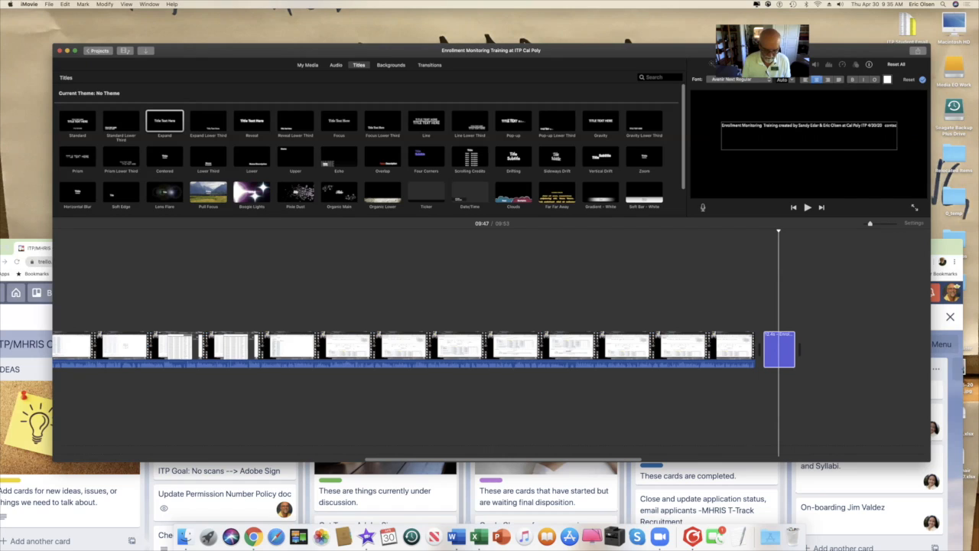
type("t")
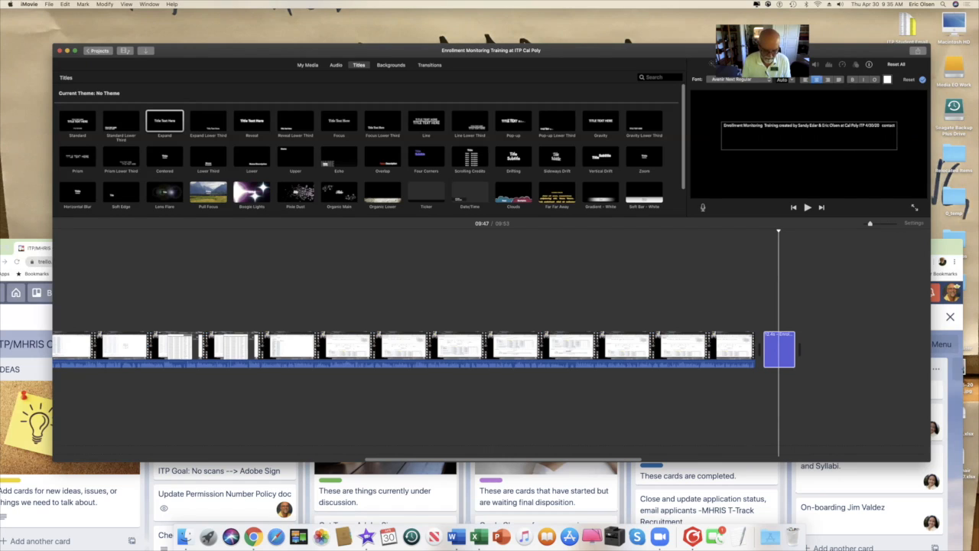
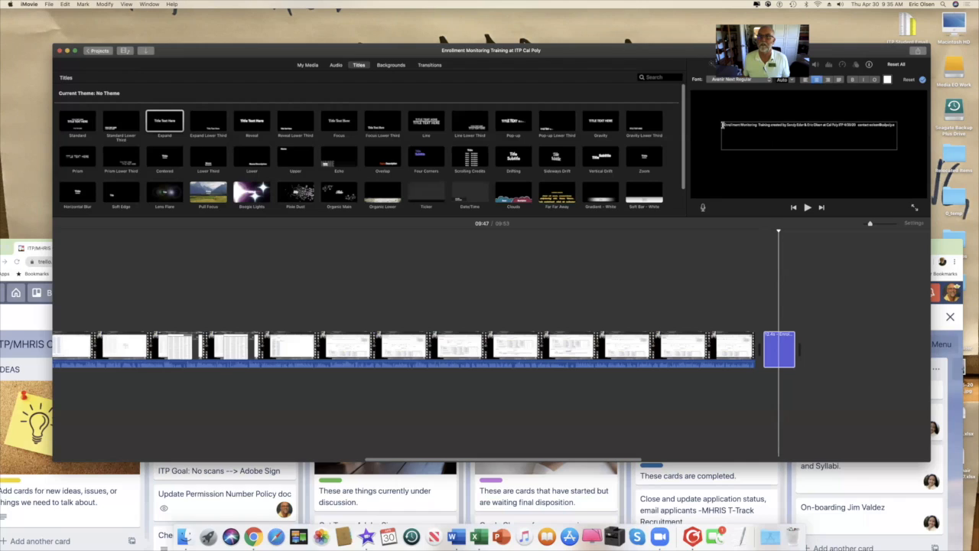
key("super+a")
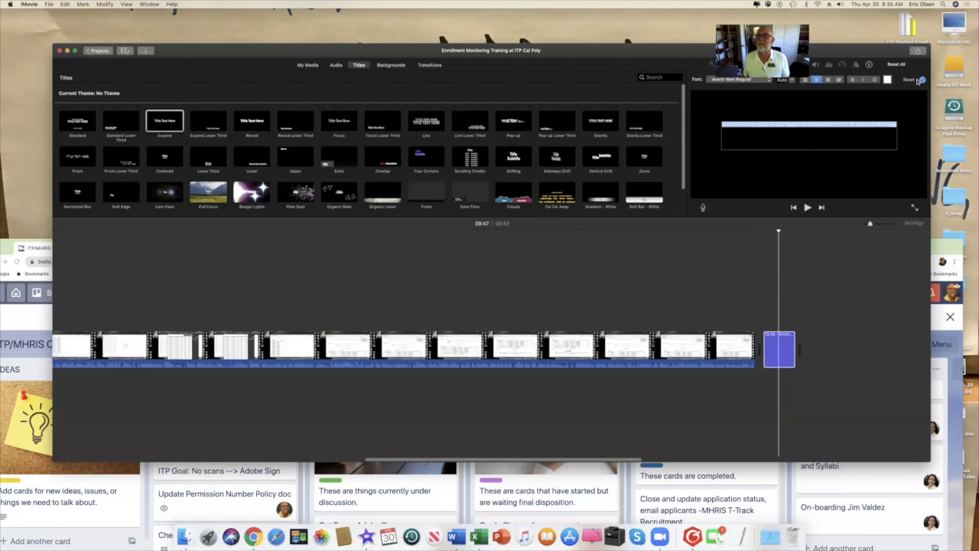
Publish the project to YouTube as a private HD 720p video, accepting the terms.
left_click(830, 282)
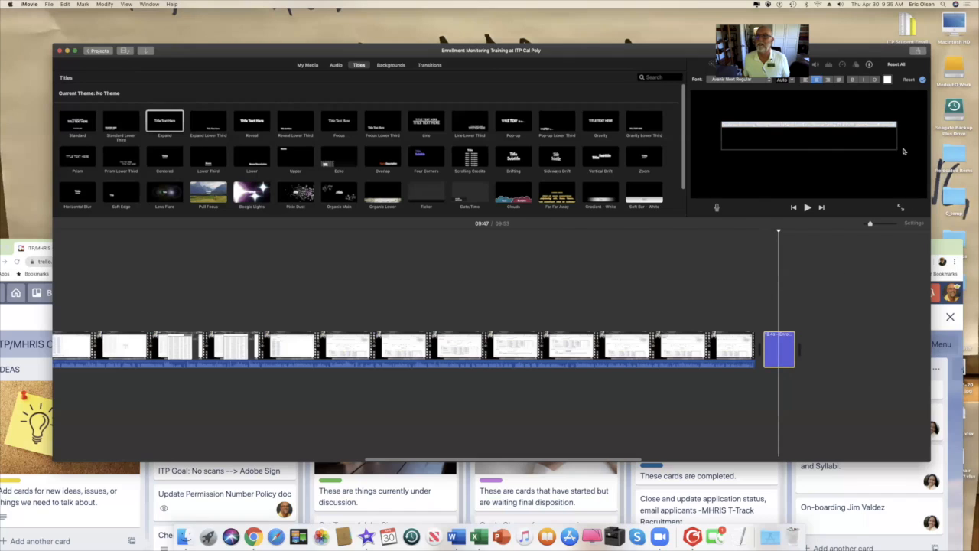
left_click(742, 289)
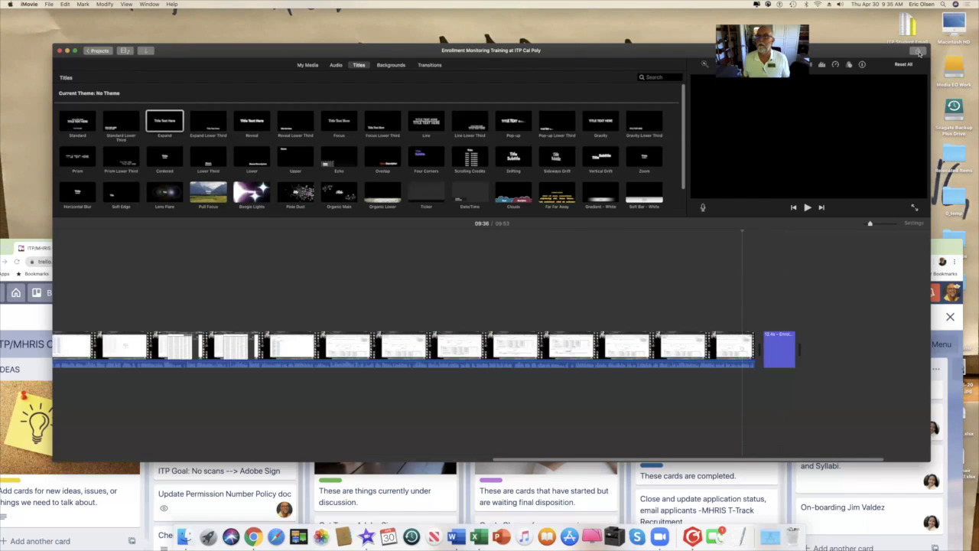
left_click(920, 52)
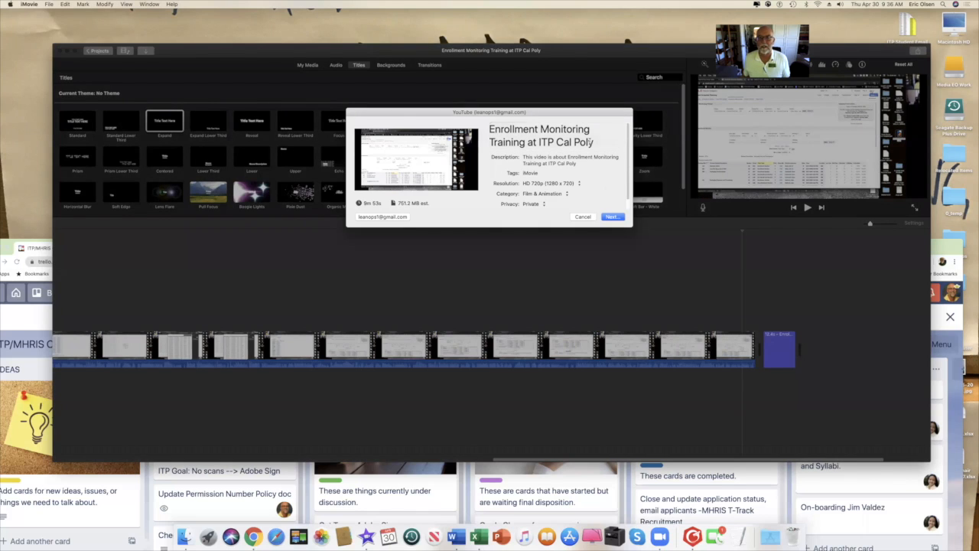
left_click(612, 217)
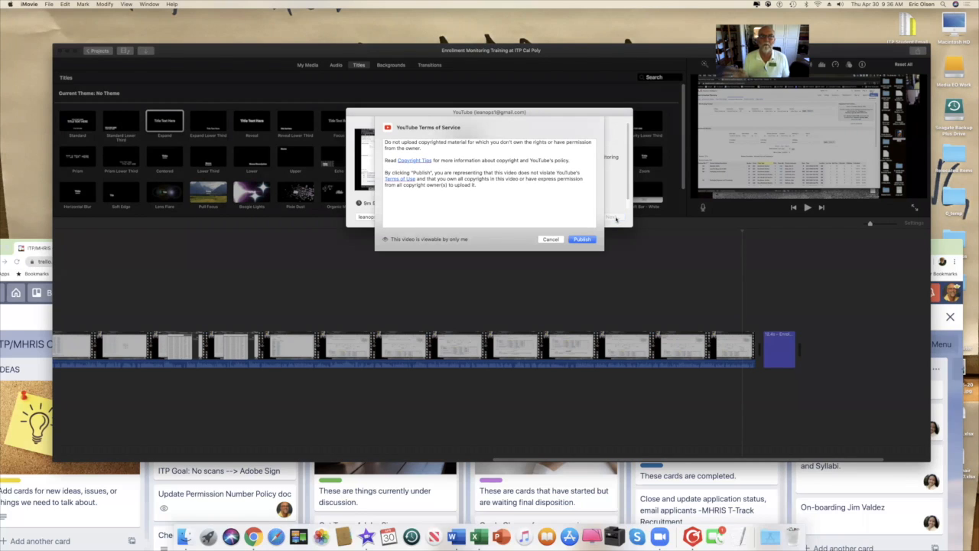
left_click(583, 239)
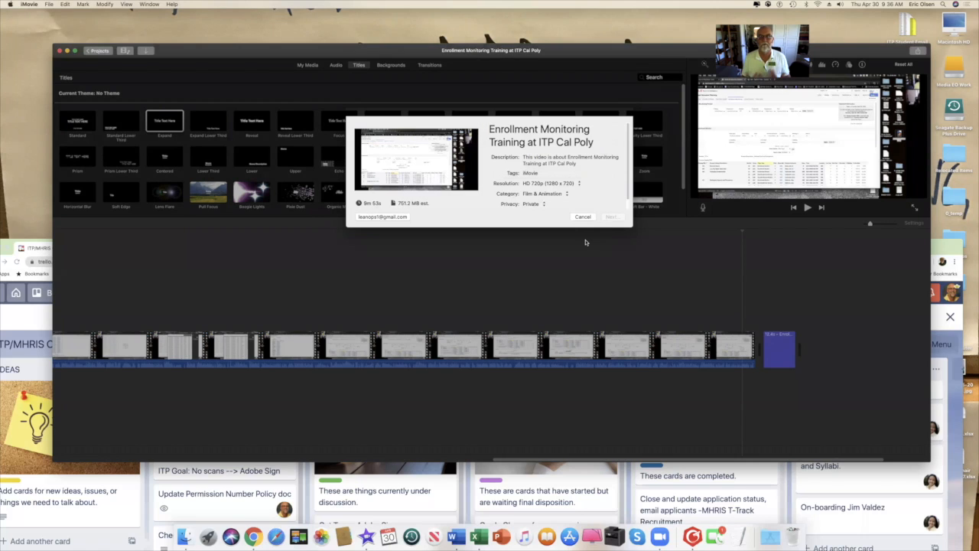